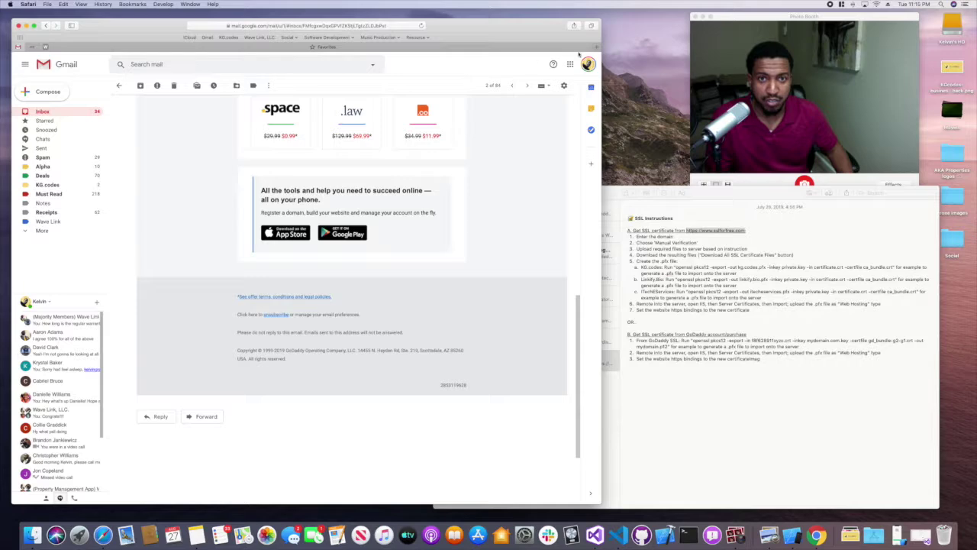
pyautogui.click(596, 47)
pyautogui.write('https://www.sslforfree.com')
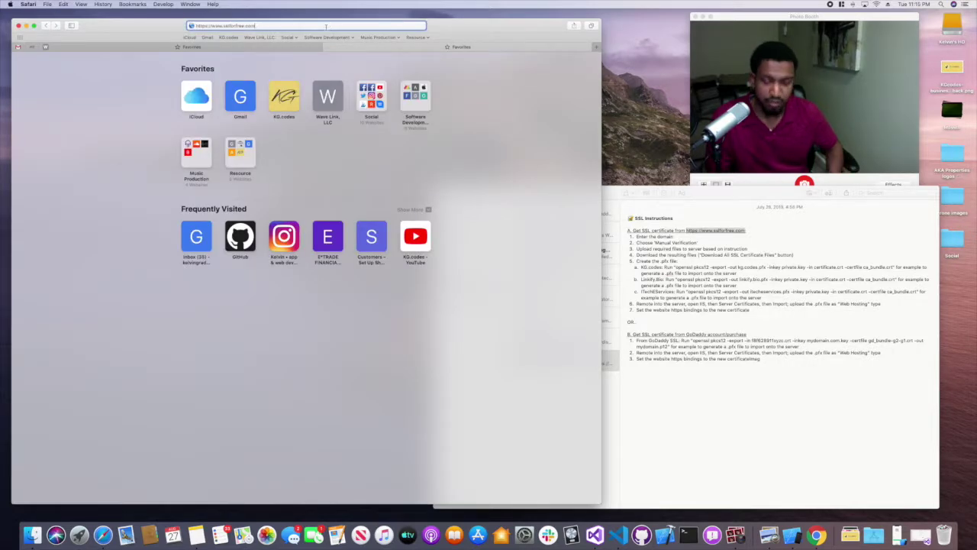
pyautogui.press('Return')
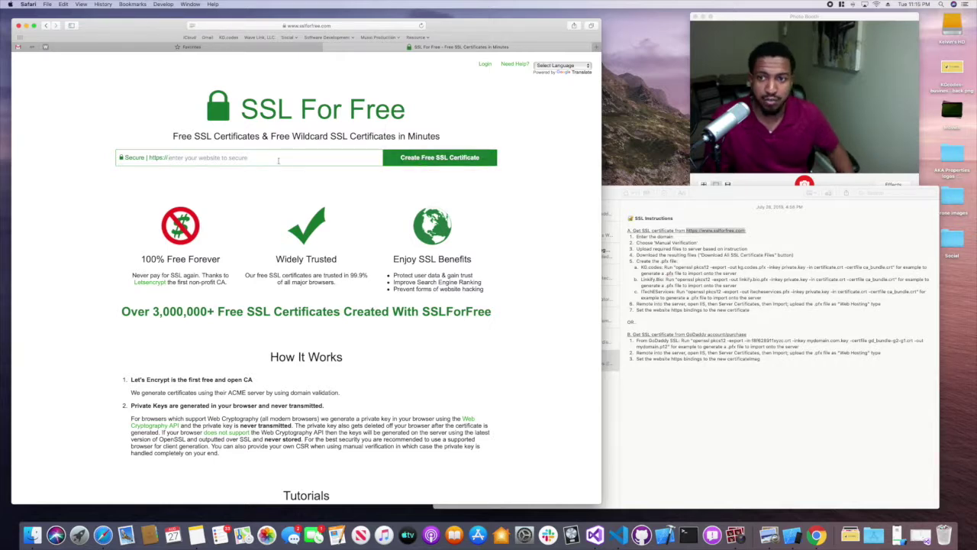
pyautogui.click(729, 280)
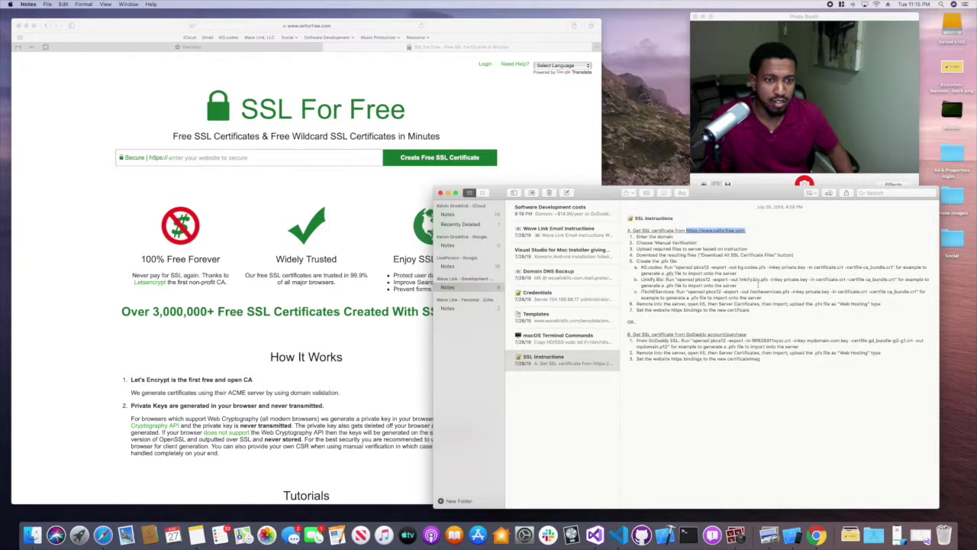
pyautogui.doubleClick(754, 279)
pyautogui.press('super+c')
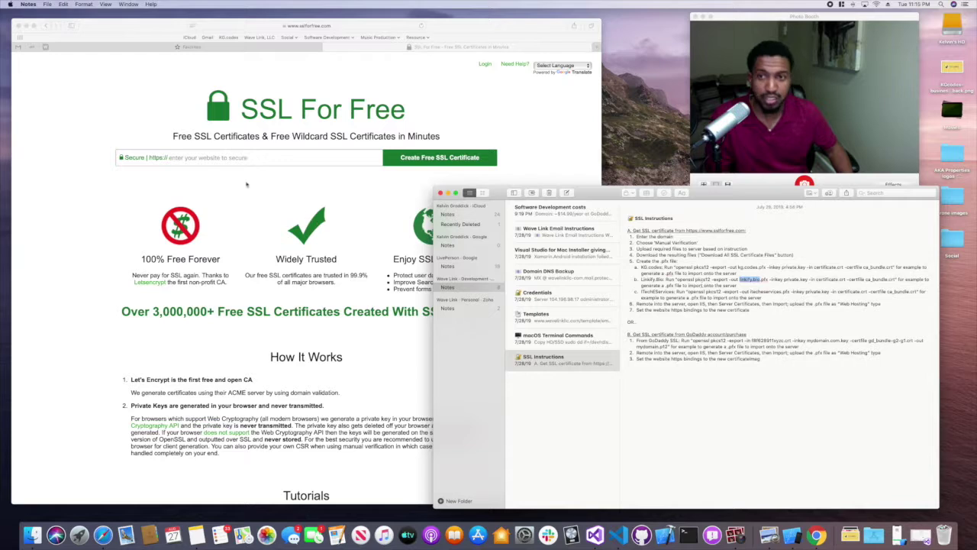
pyautogui.click(191, 157)
pyautogui.press('super+v')
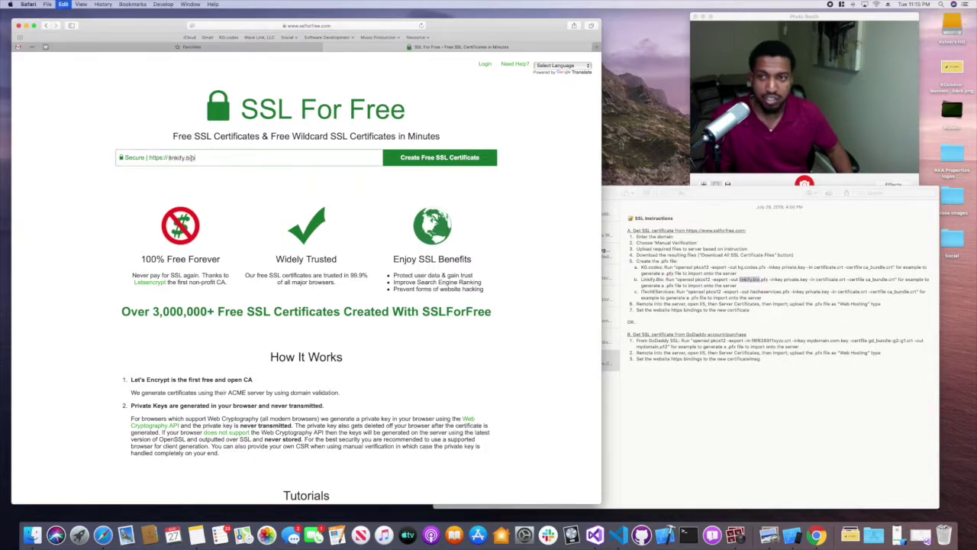
pyautogui.click(244, 183)
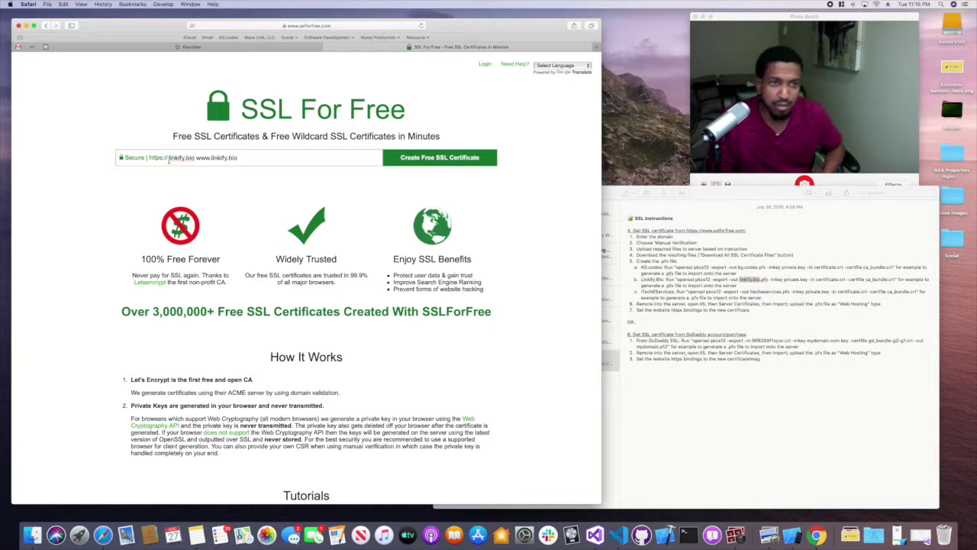
pyautogui.click(440, 158)
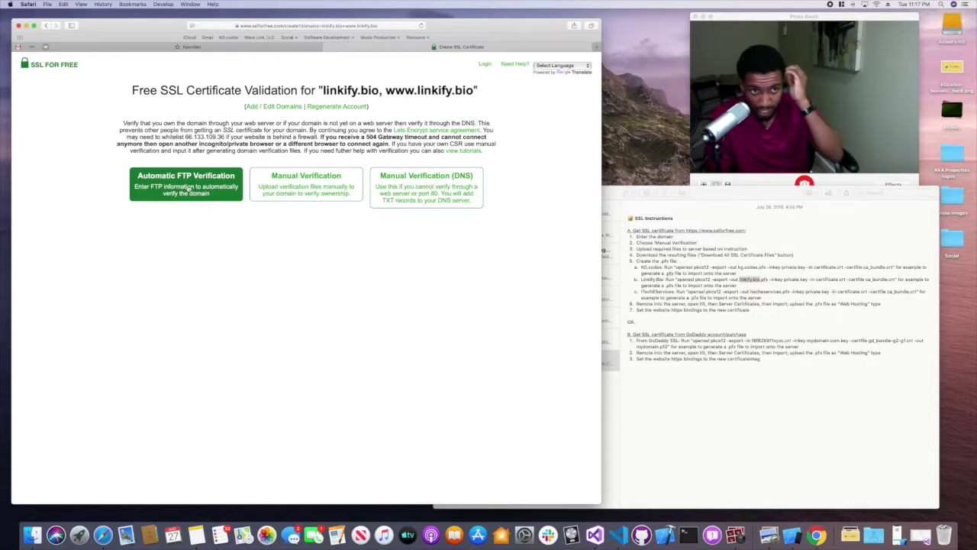
# Step: Choose Manual Verification for the domains and generate the HTTP verification files to upload
pyautogui.click(305, 190)
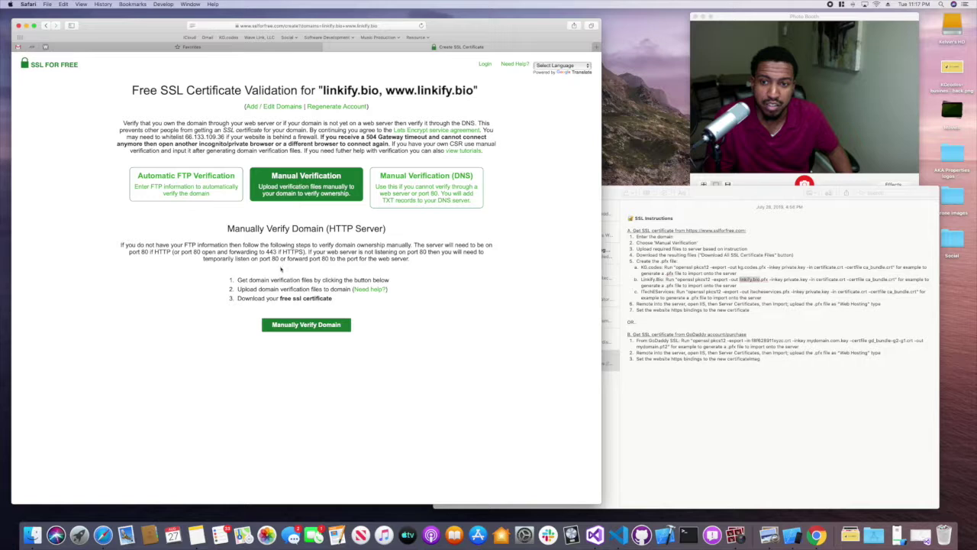
pyautogui.click(305, 327)
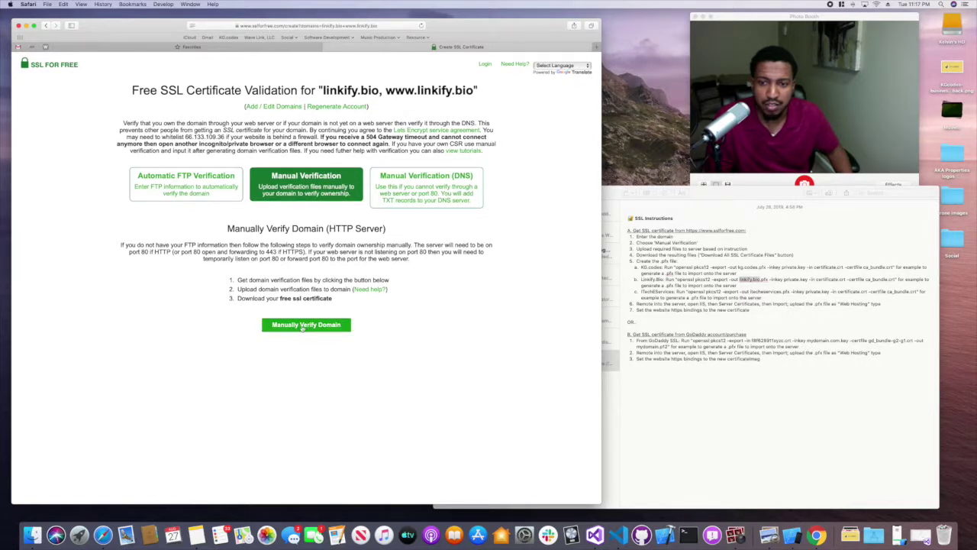
pyautogui.scroll(-2, 302, 328)
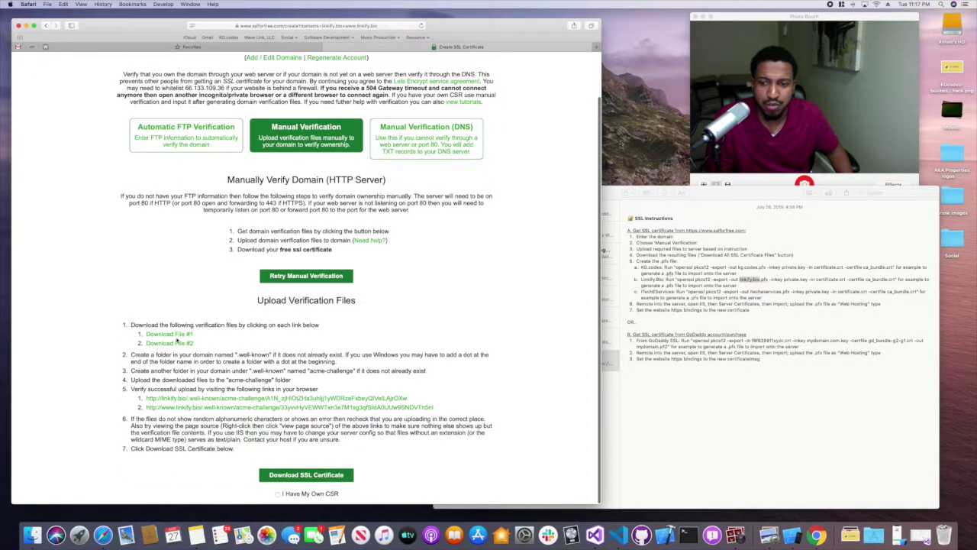
pyautogui.moveTo(143, 402); pyautogui.dragTo(407, 399)
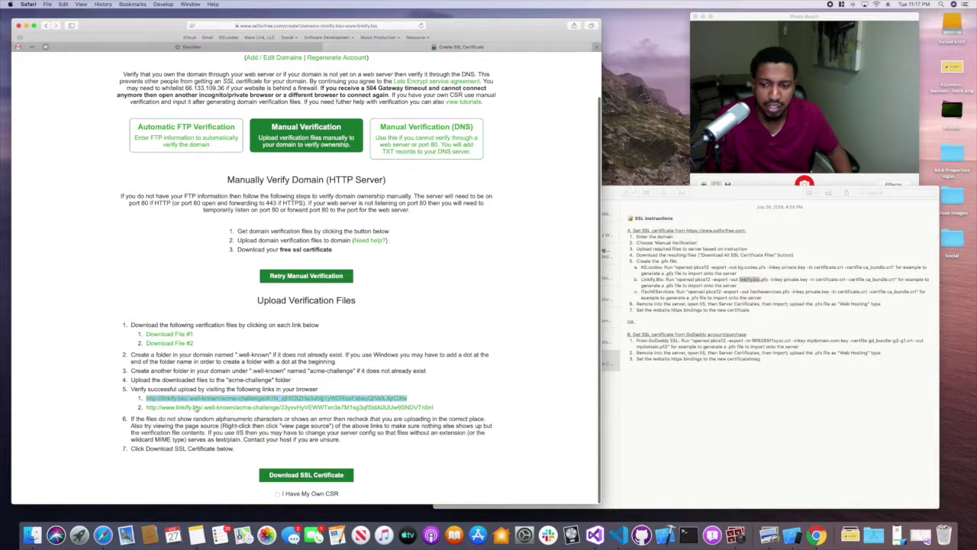
pyautogui.click(179, 386)
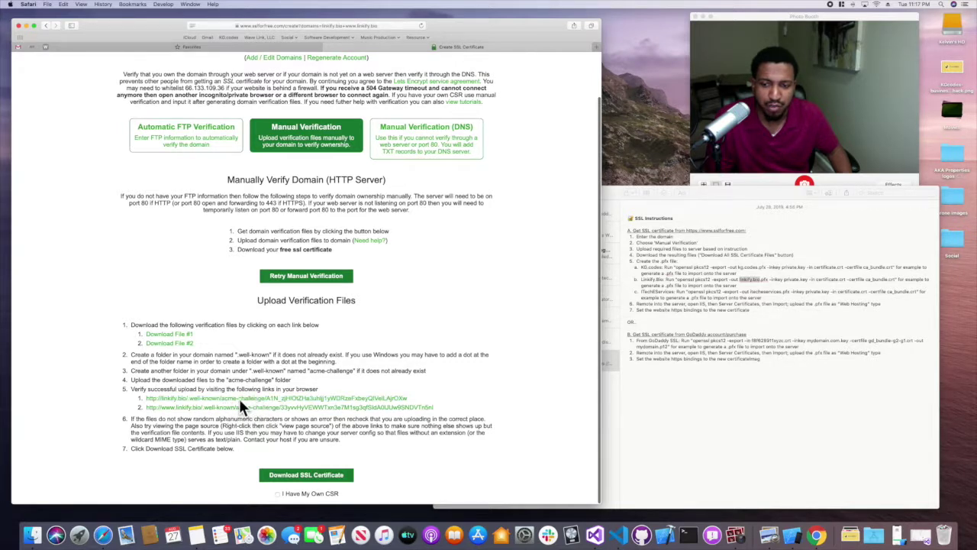
# Step: Download the domain verification files and move them from the downloads stack onto the desktop
pyautogui.click(177, 336)
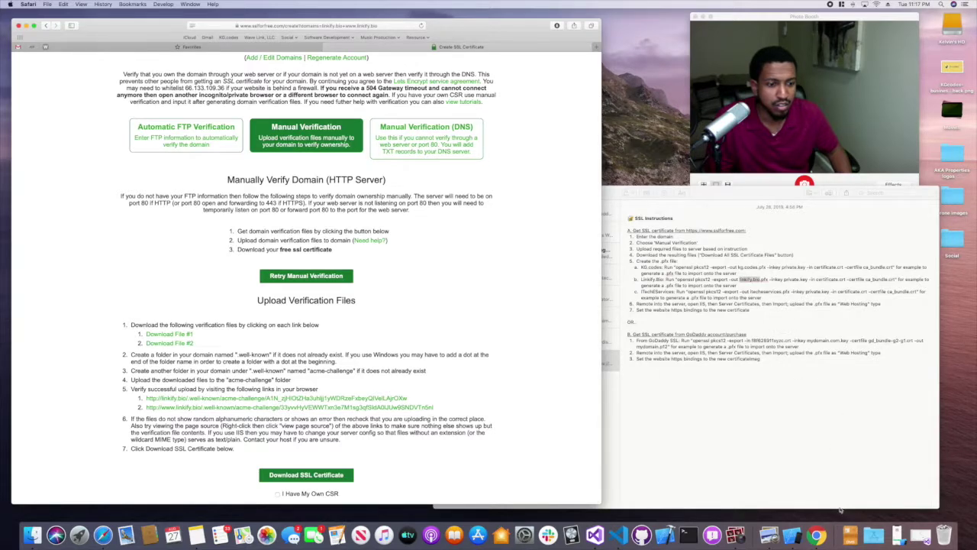
pyautogui.click(849, 535)
pyautogui.moveTo(857, 487); pyautogui.dragTo(966, 321)
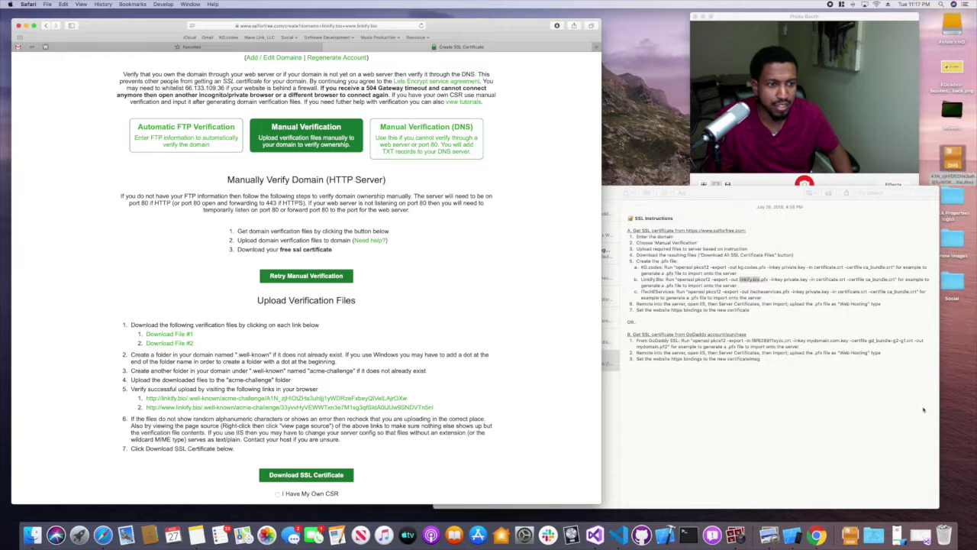
pyautogui.click(844, 536)
pyautogui.moveTo(851, 505); pyautogui.dragTo(958, 391)
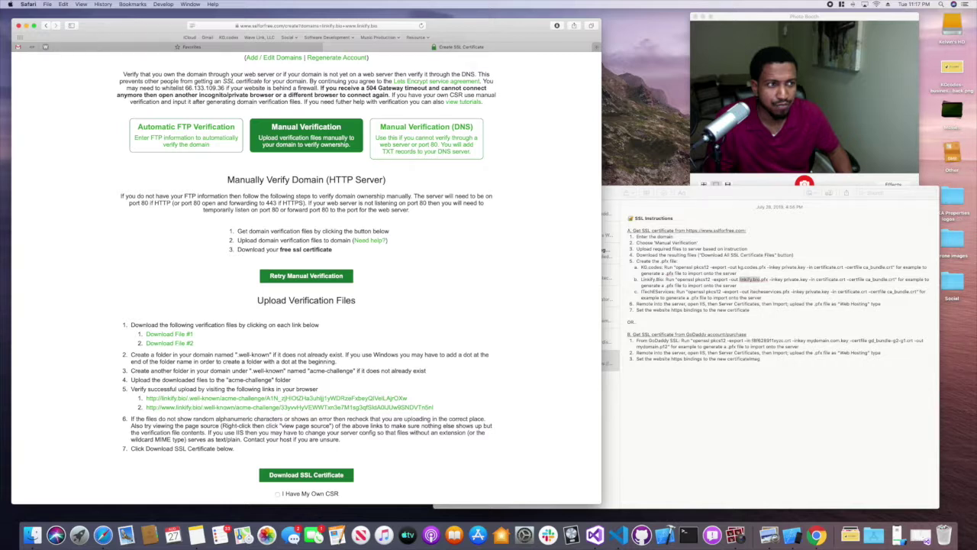
# Step: Open a new Visual Studio Code window and load the recent Desktop folder in its file explorer
pyautogui.rightClick(620, 536)
pyautogui.click(635, 469)
pyautogui.moveTo(394, 135); pyautogui.dragTo(594, 197)
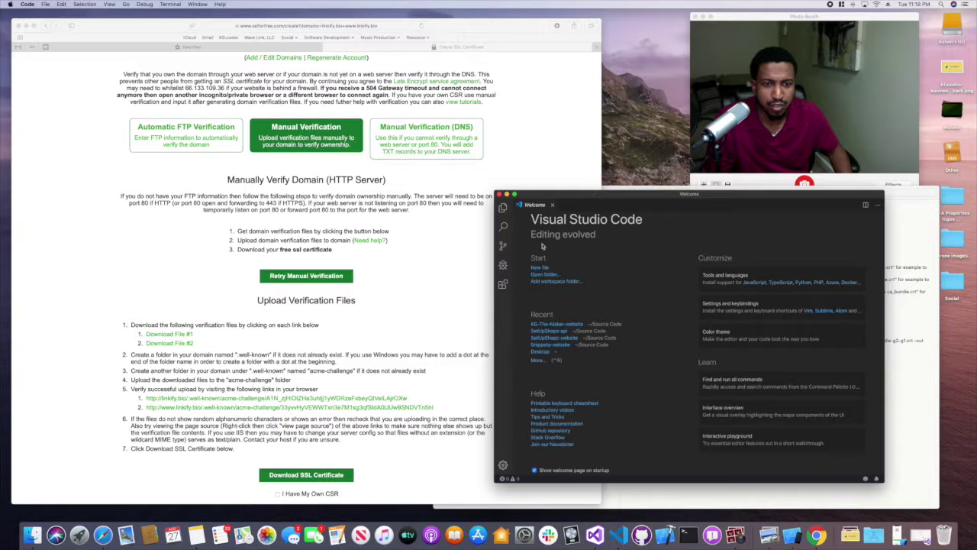
pyautogui.click(503, 206)
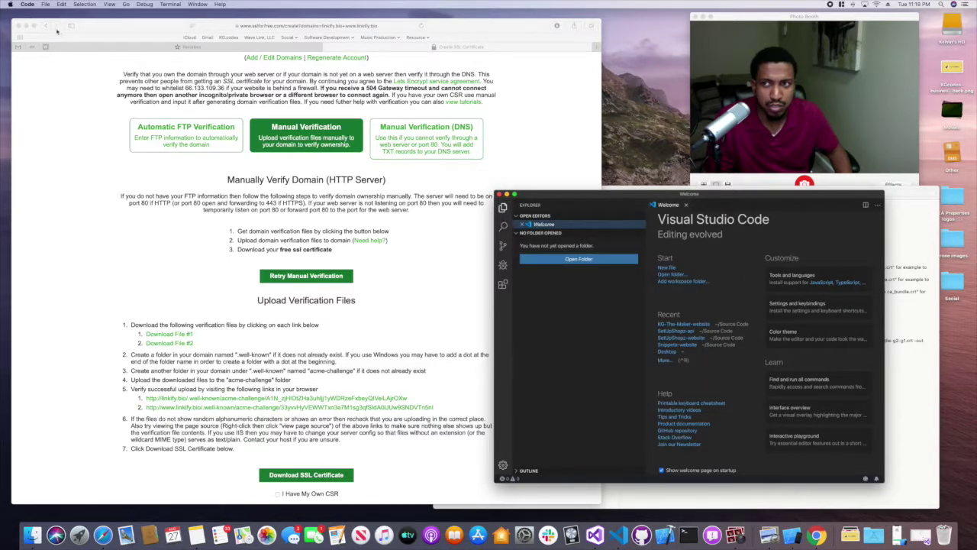
pyautogui.click(45, 4)
pyautogui.moveTo(80, 46)
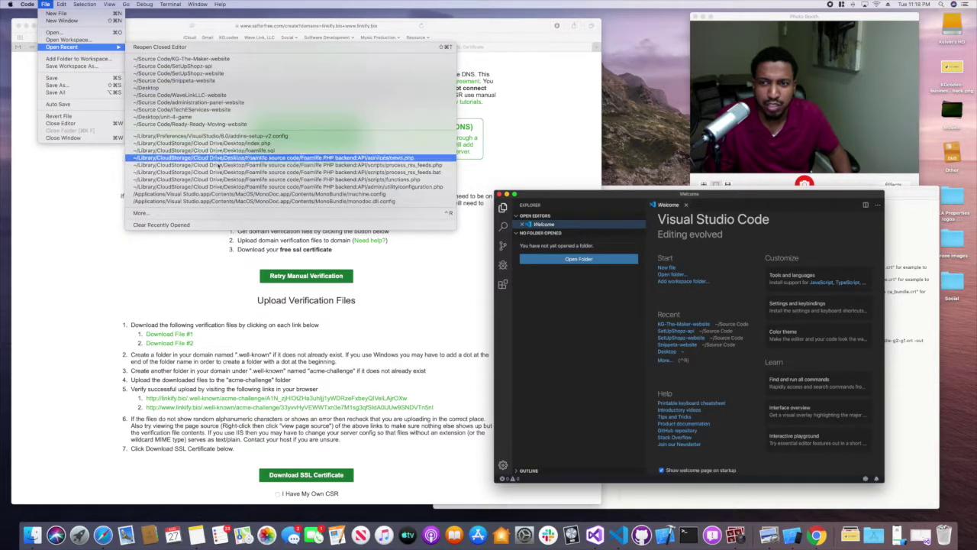
pyautogui.click(186, 88)
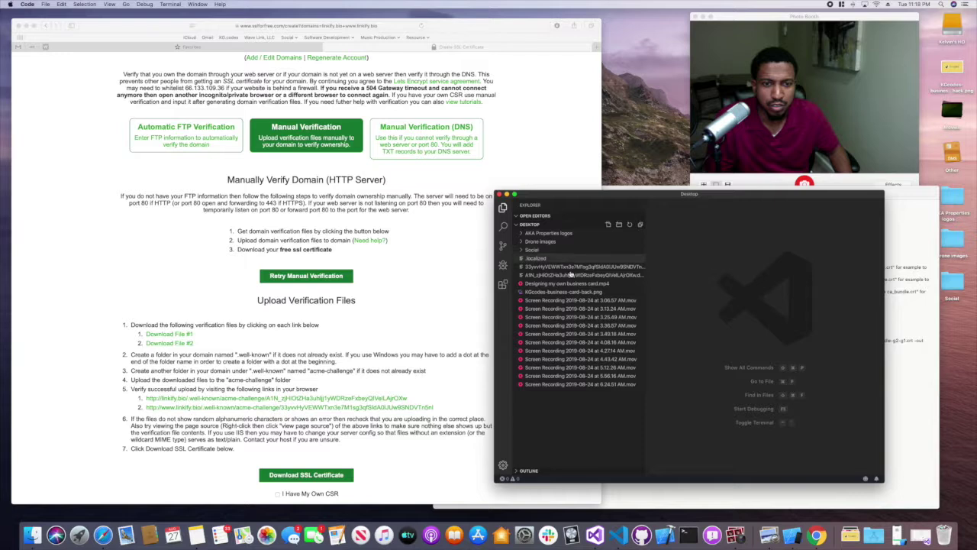
# Step: View the contents of the two downloaded verification files in a repositioned and enlarged editor window
pyautogui.click(571, 269)
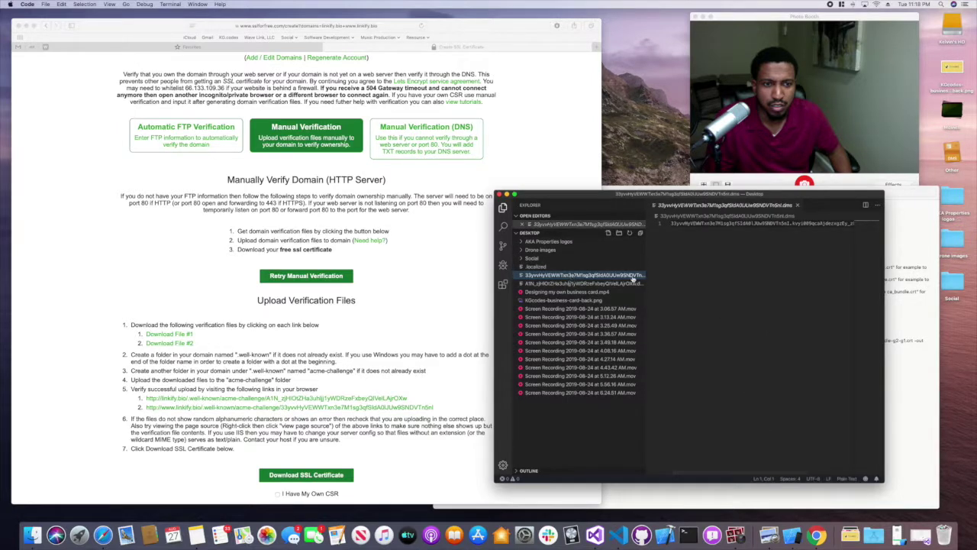
pyautogui.moveTo(672, 194); pyautogui.dragTo(588, 207)
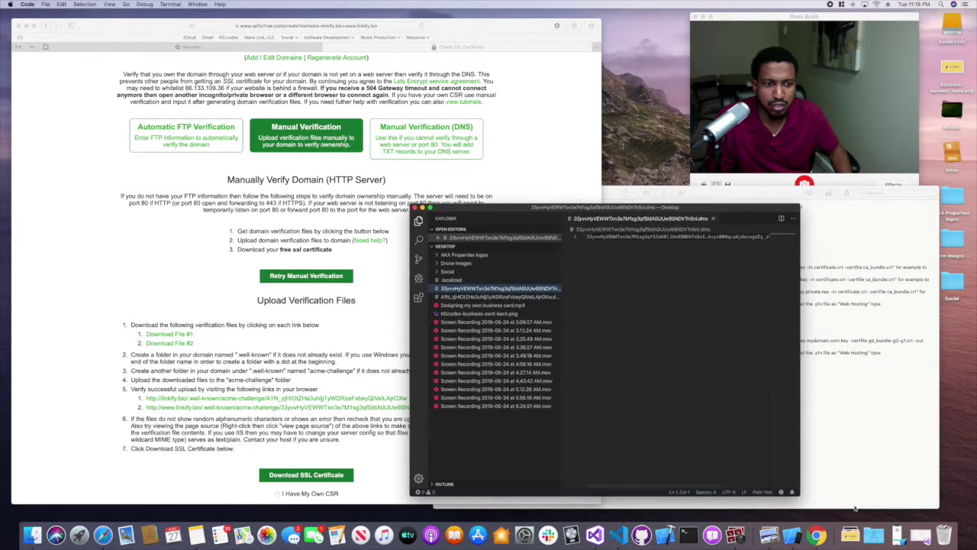
pyautogui.moveTo(800, 492); pyautogui.dragTo(892, 513)
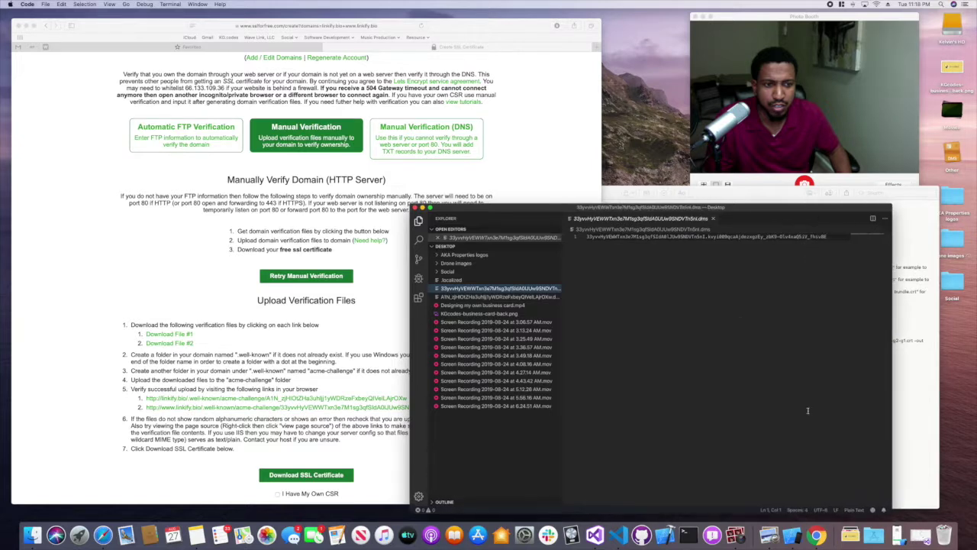
pyautogui.moveTo(631, 210); pyautogui.dragTo(663, 206)
pyautogui.click(526, 292)
pyautogui.click(526, 285)
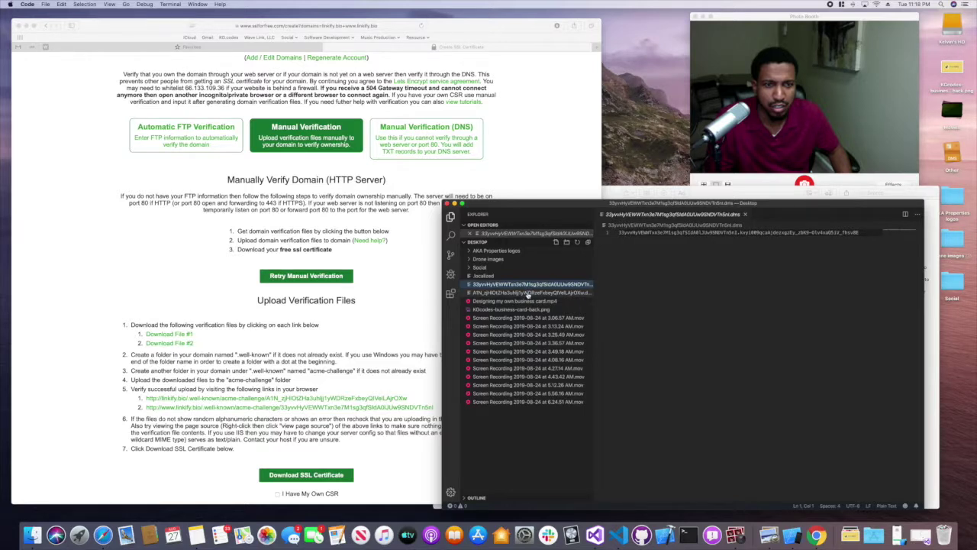
pyautogui.click(529, 293)
pyautogui.click(533, 285)
pyautogui.click(533, 293)
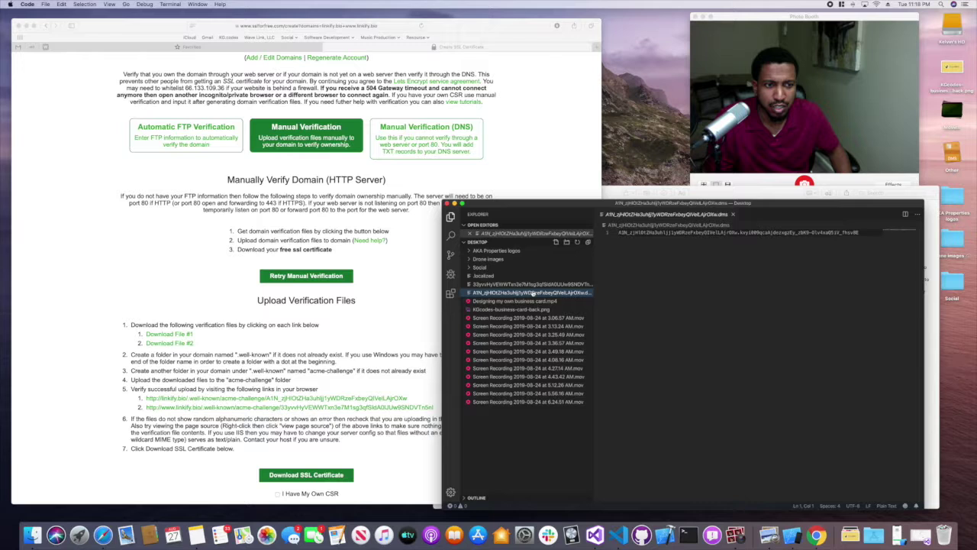
# Step: Compare the first verification link on the SSL For Free page with the full text line of its matching verification file
pyautogui.click(91, 347)
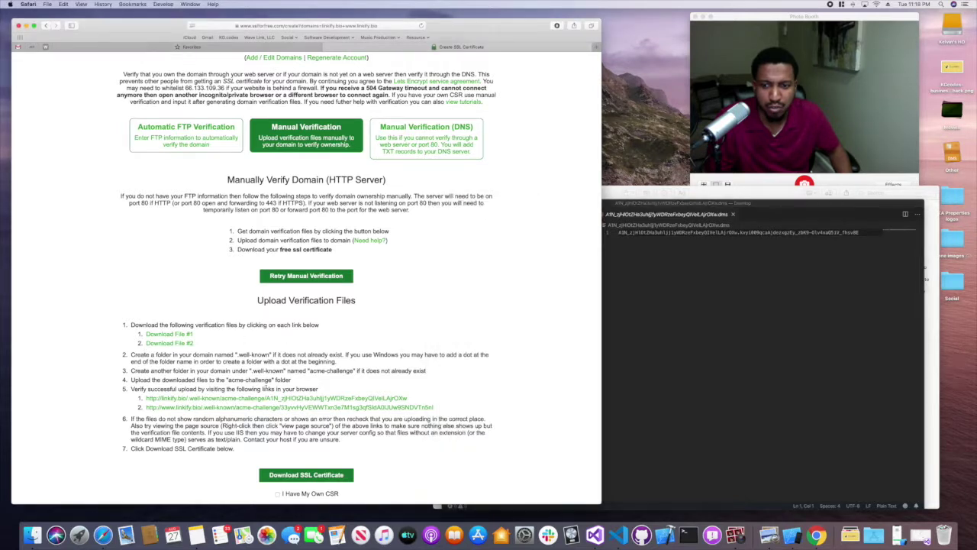
pyautogui.moveTo(411, 399); pyautogui.dragTo(194, 404)
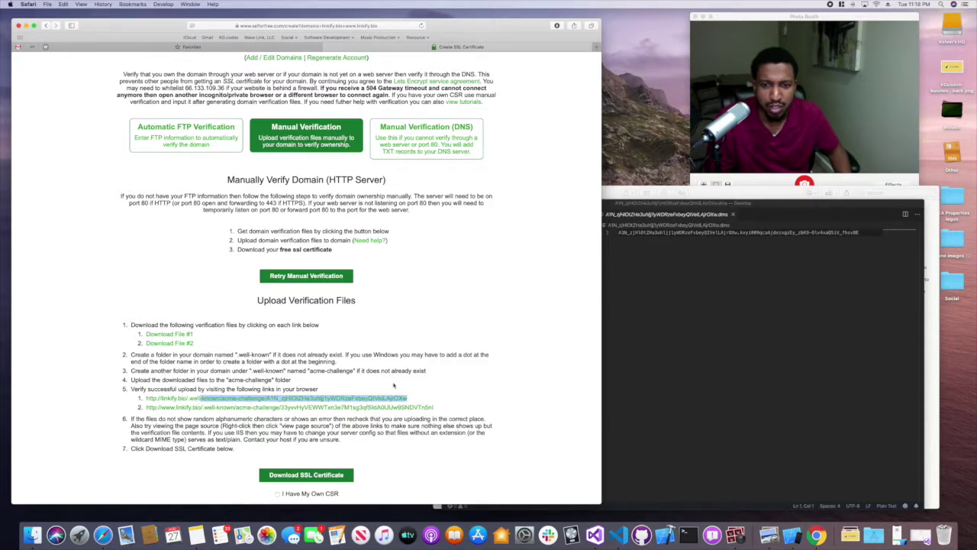
pyautogui.click(654, 268)
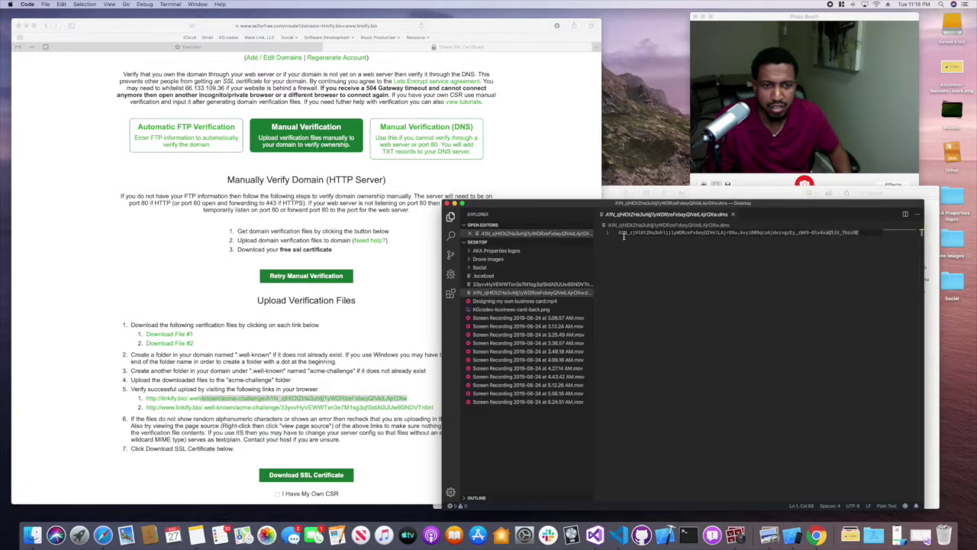
pyautogui.moveTo(620, 233); pyautogui.dragTo(858, 239)
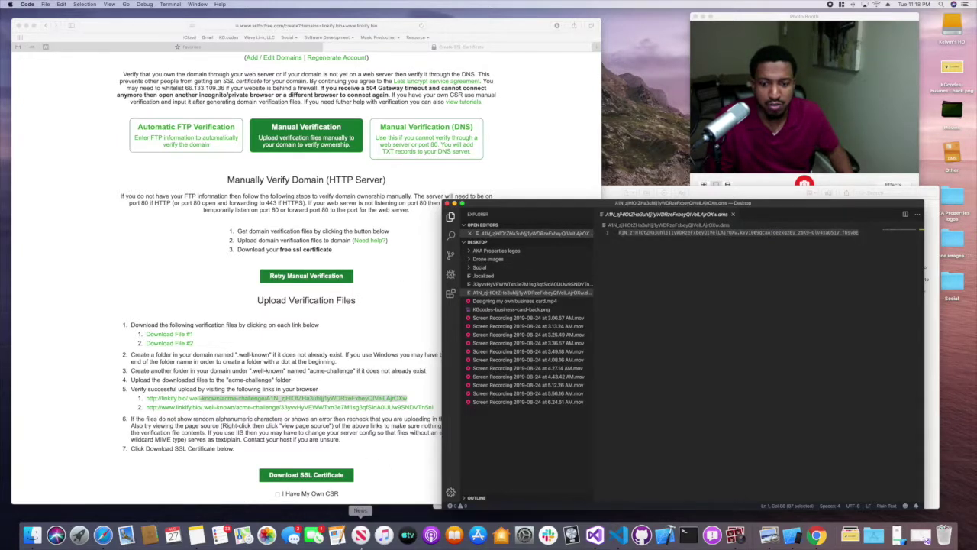
# Step: Launch Microsoft Remote Desktop and connect to the saved desktop "Wave Link, LLC"
pyautogui.click(873, 535)
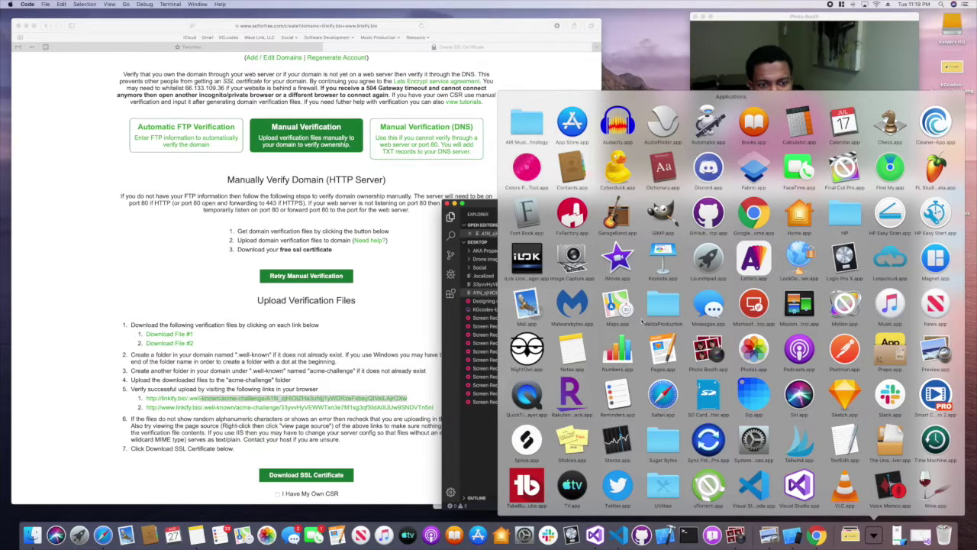
pyautogui.click(754, 307)
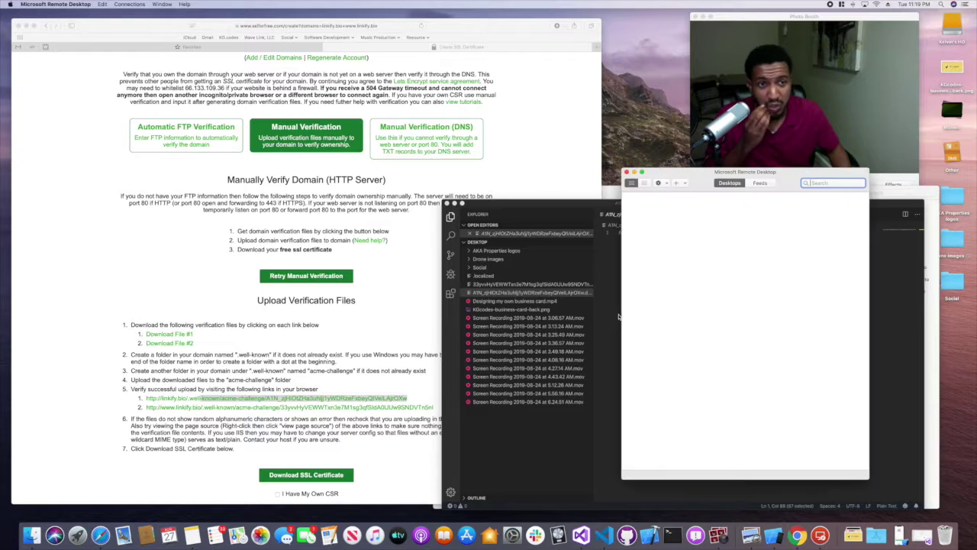
pyautogui.doubleClick(667, 229)
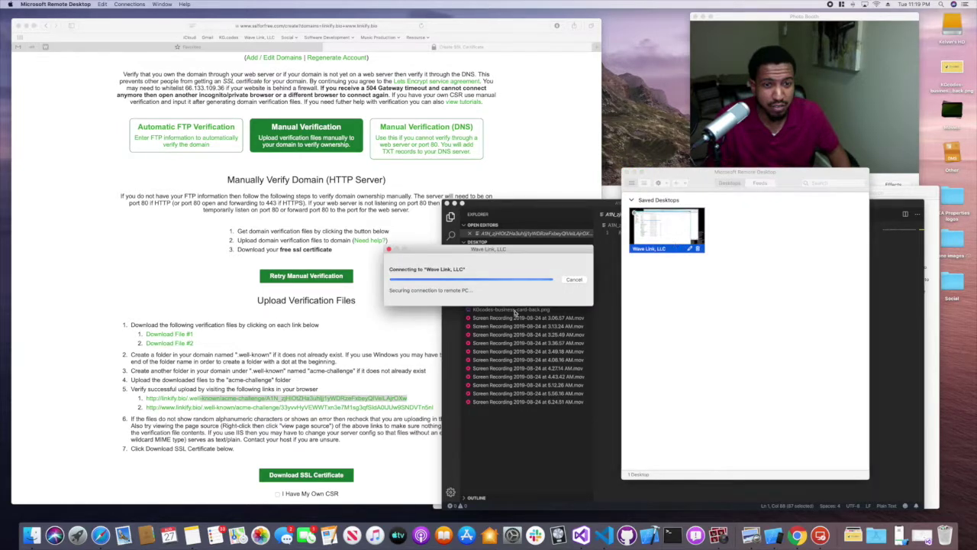
pyautogui.click(578, 308)
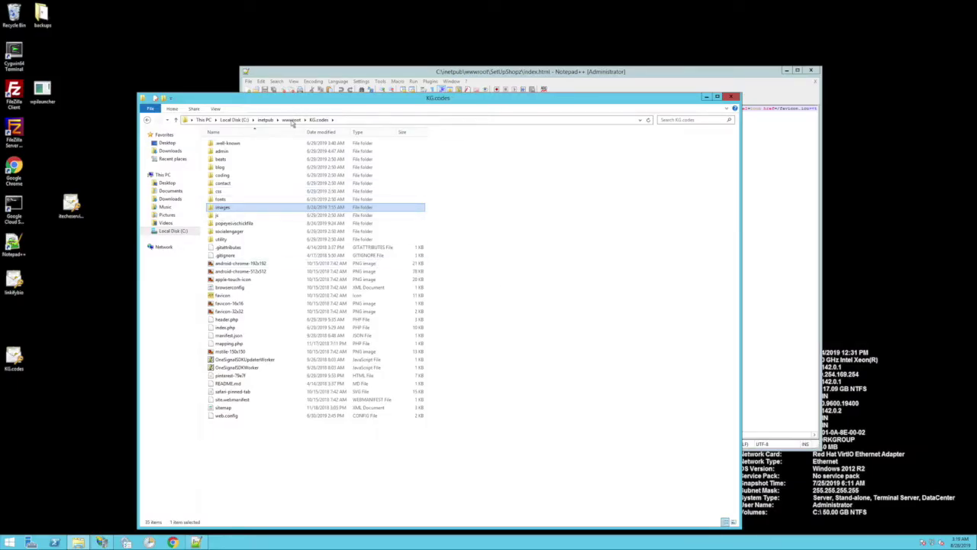
# Step: Browse to the C:\inetpub\wwwroot folder on the remote server
pyautogui.click(233, 120)
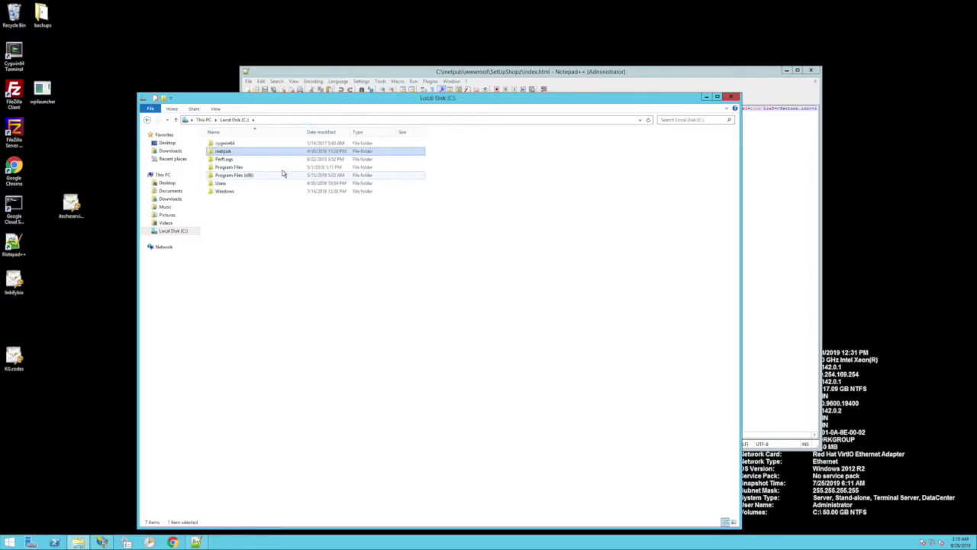
pyautogui.doubleClick(222, 151)
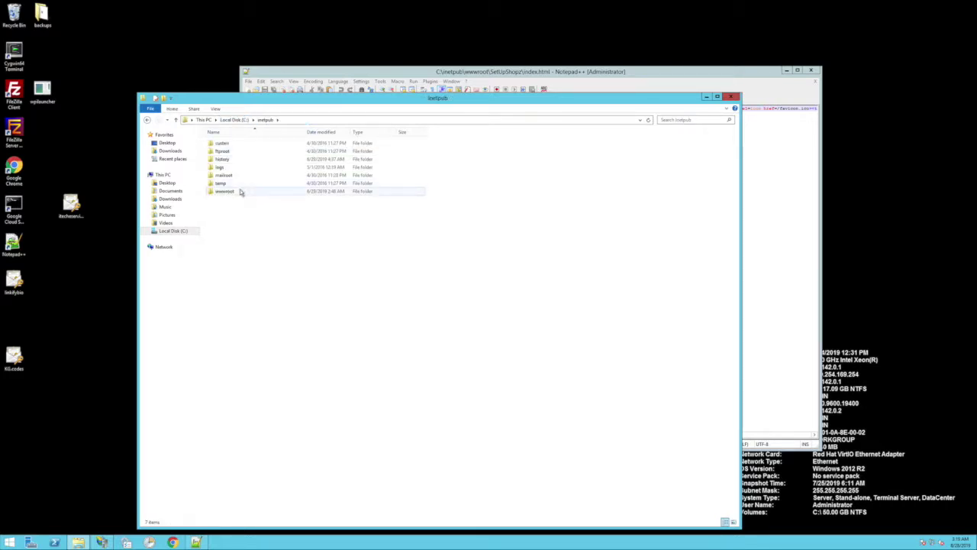
pyautogui.doubleClick(232, 191)
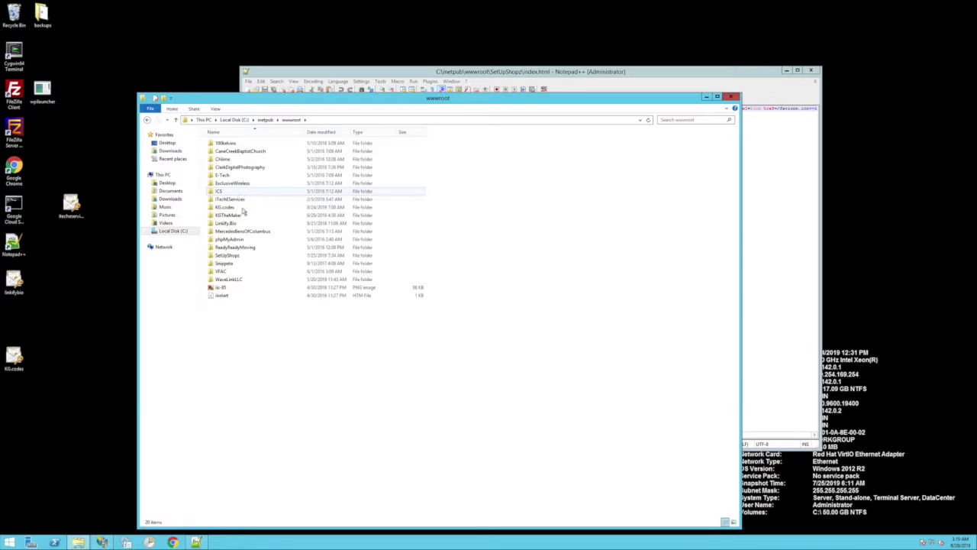
# Step: Open the acme-challenge folder inside .well-known in the Linkify.Bio site folder, checking the path against the SSL For Free verification links
pyautogui.doubleClick(226, 223)
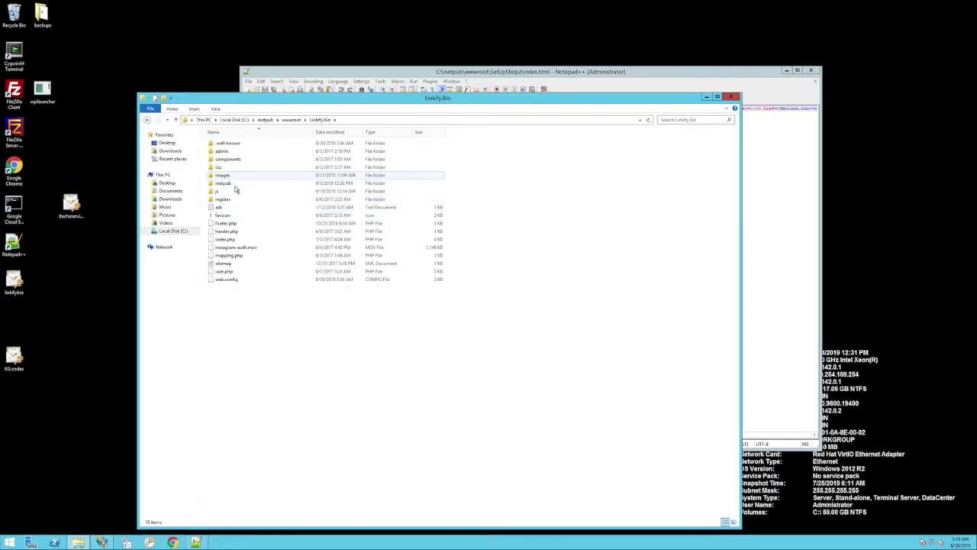
pyautogui.hotkey('ctrl', 'Left')
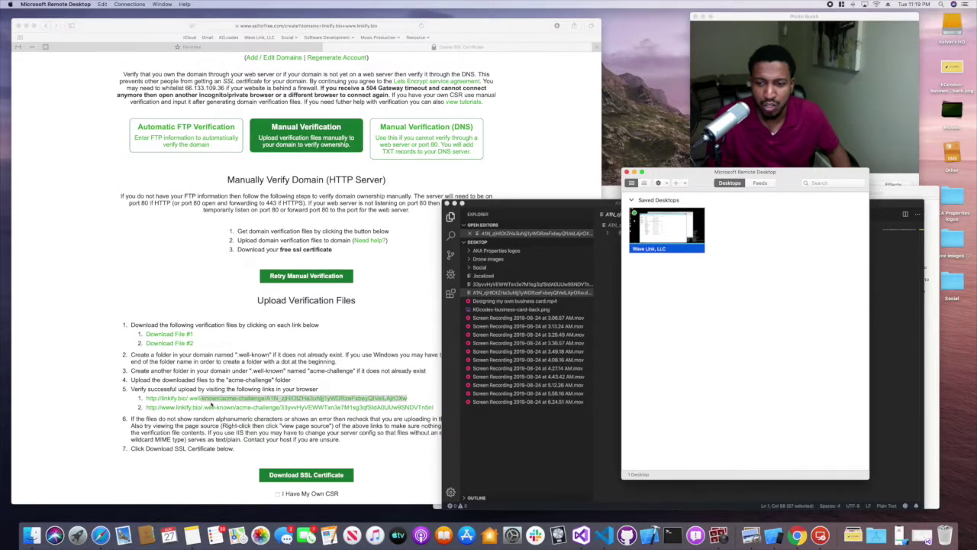
pyautogui.hotkey('ctrl', 'Right')
pyautogui.click(229, 144)
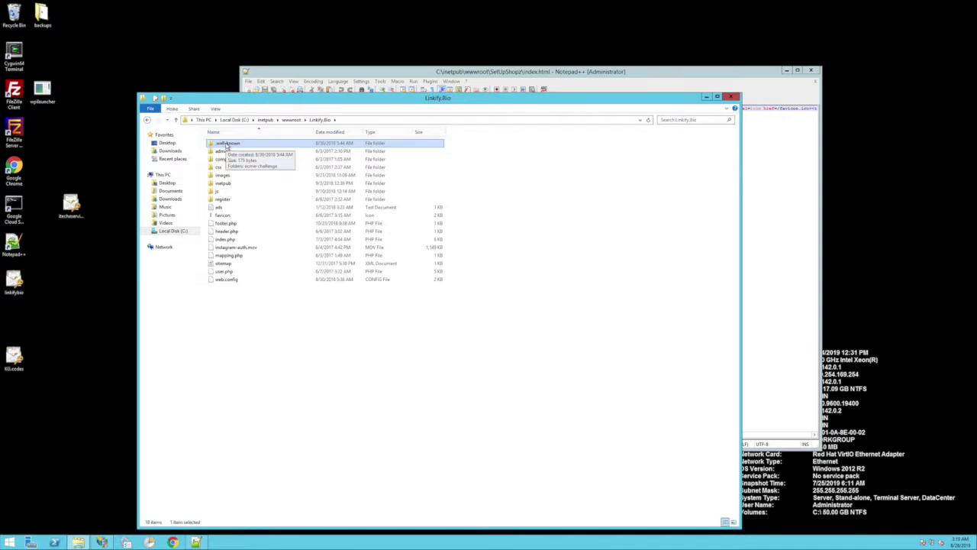
pyautogui.doubleClick(226, 145)
pyautogui.hotkey('ctrl', 'Left')
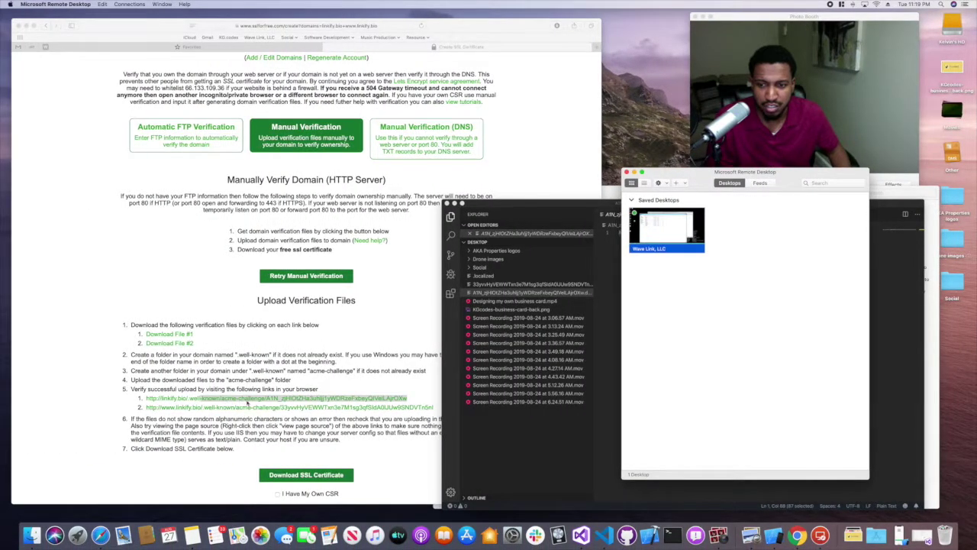
pyautogui.hotkey('ctrl', 'Right')
pyautogui.click(232, 144)
pyautogui.doubleClick(233, 143)
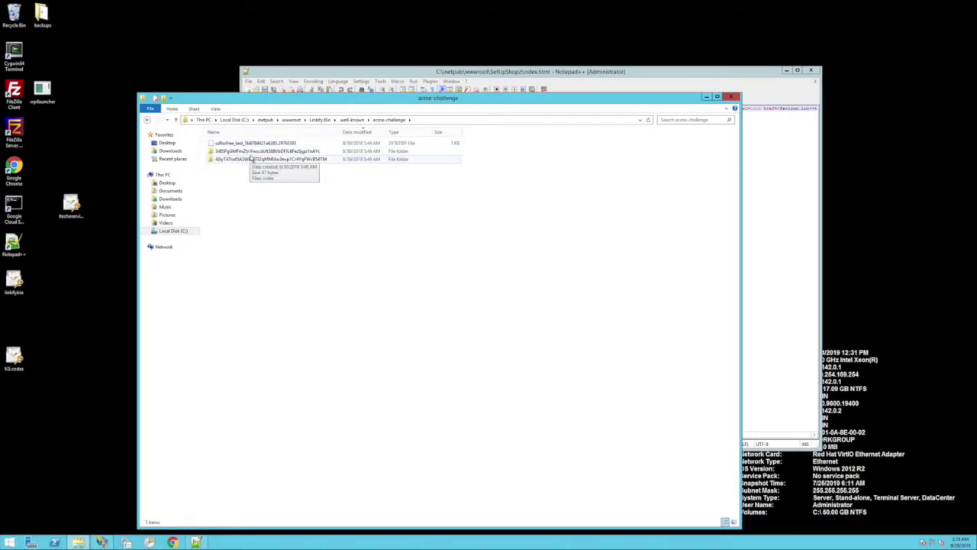
# Step: Rename the first subfolder of acme-challenge to the token at the end of the first SSL For Free verification link
pyautogui.hotkey('ctrl', 'Left')
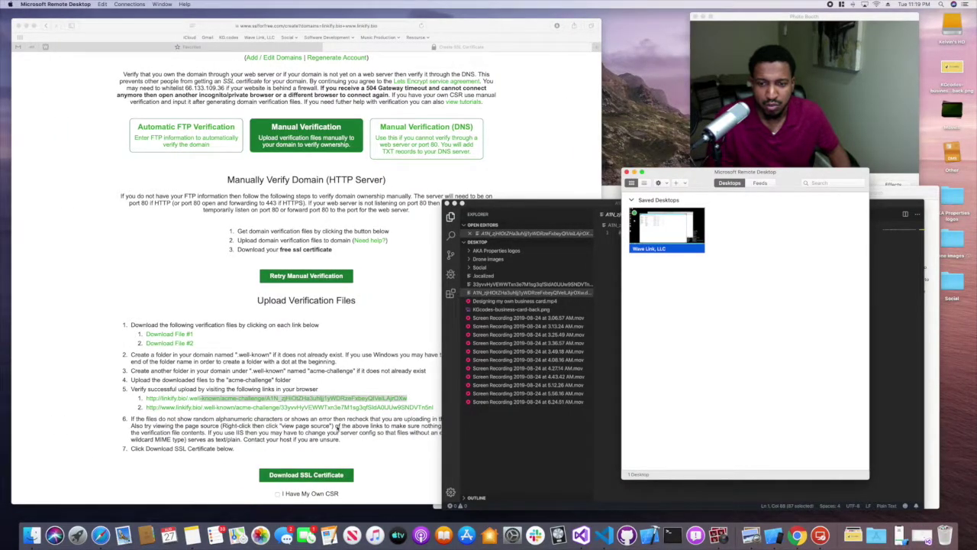
pyautogui.click(314, 402)
pyautogui.click(318, 391)
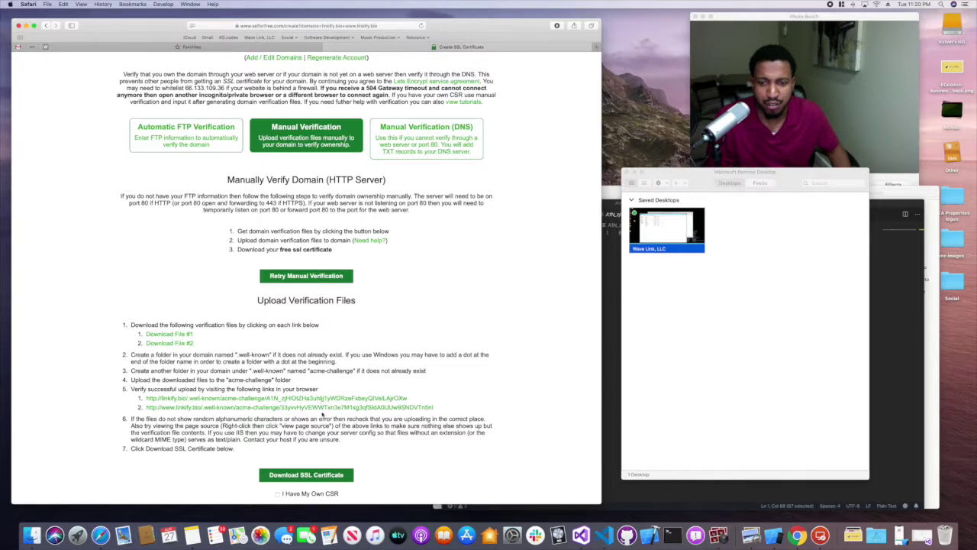
pyautogui.hotkey('ctrl', 'Right')
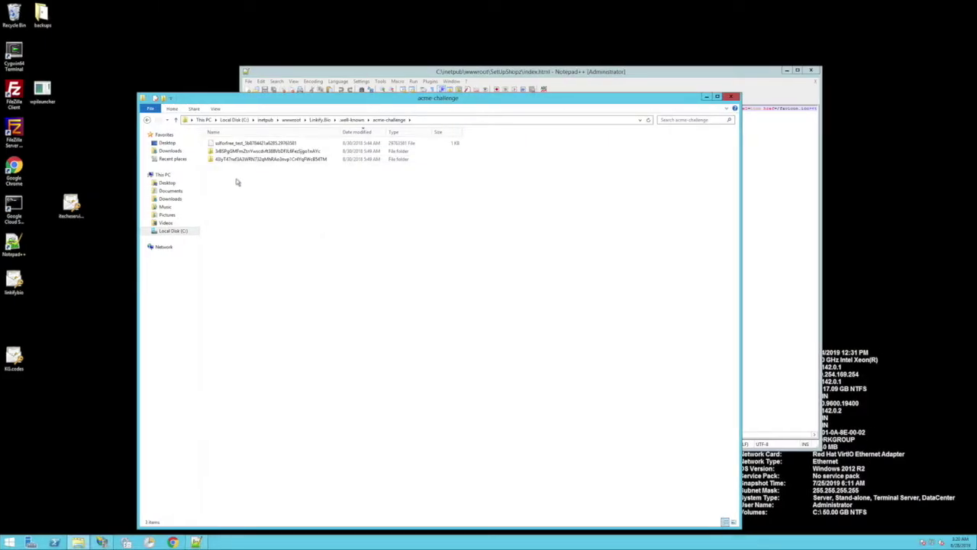
pyautogui.click(250, 152)
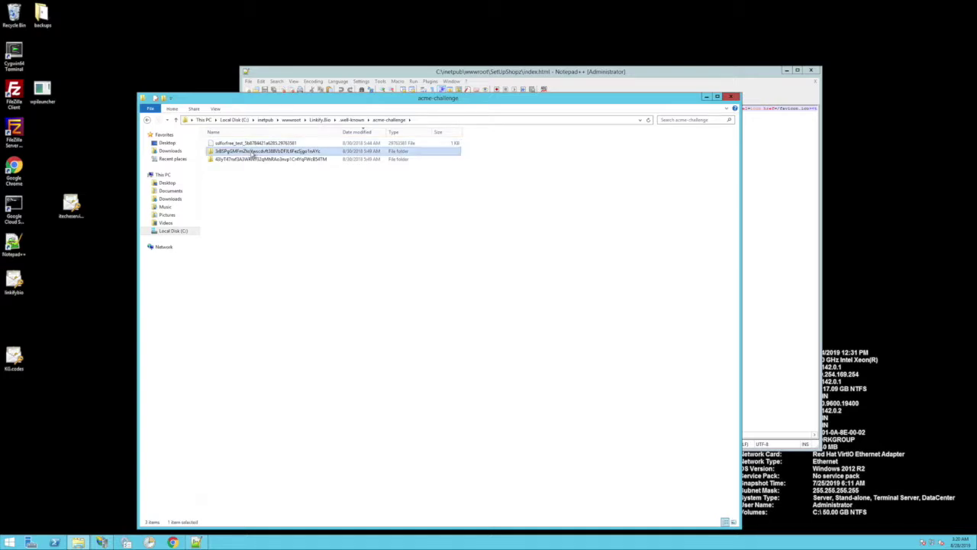
pyautogui.rightClick(250, 152)
pyautogui.hotkey('ctrl', 'Left')
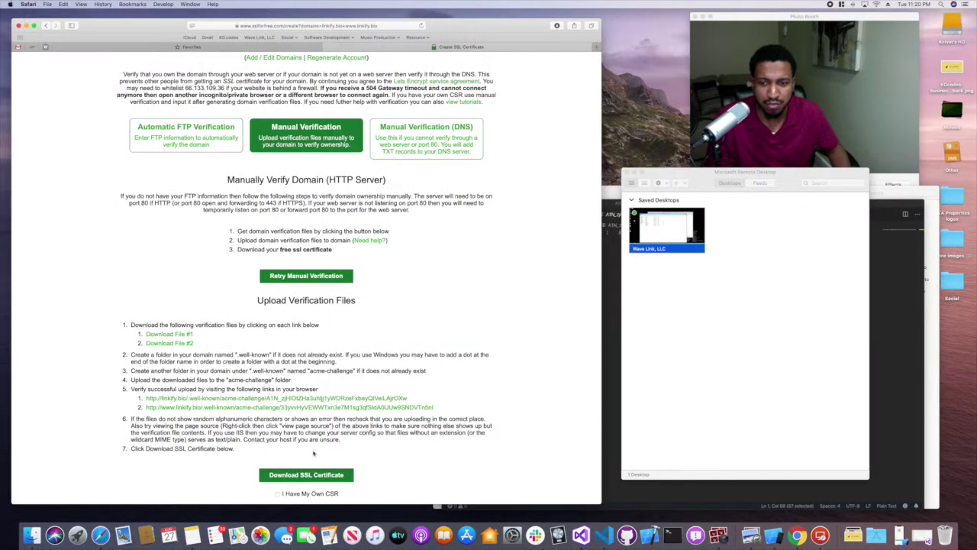
pyautogui.moveTo(407, 398); pyautogui.dragTo(265, 398)
pyautogui.hotkey('ctrl', 'Right')
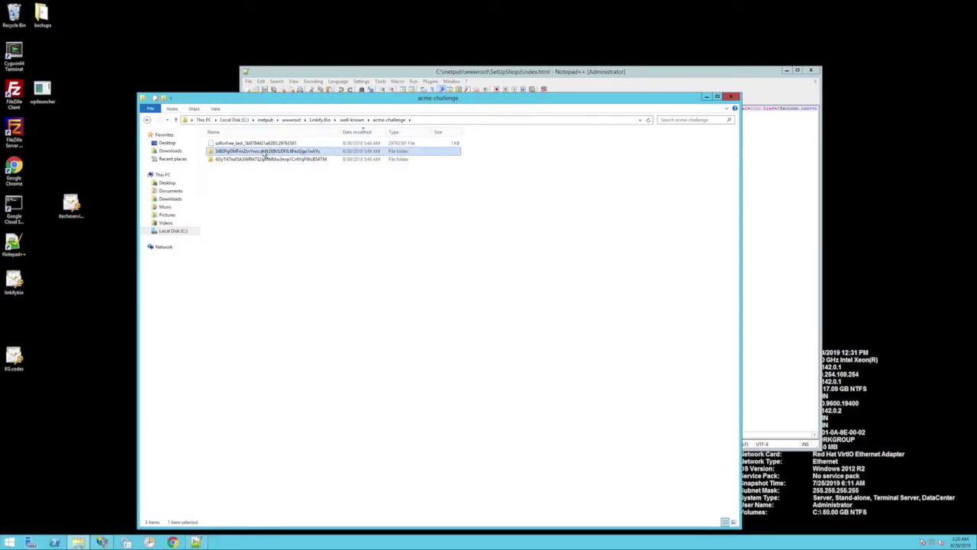
pyautogui.click(265, 152)
pyautogui.press('Return')
# Step: Rename the second subfolder of acme-challenge to the token at the end of the second SSL For Free verification link
pyautogui.hotkey('ctrl', 'Left')
pyautogui.click(378, 425)
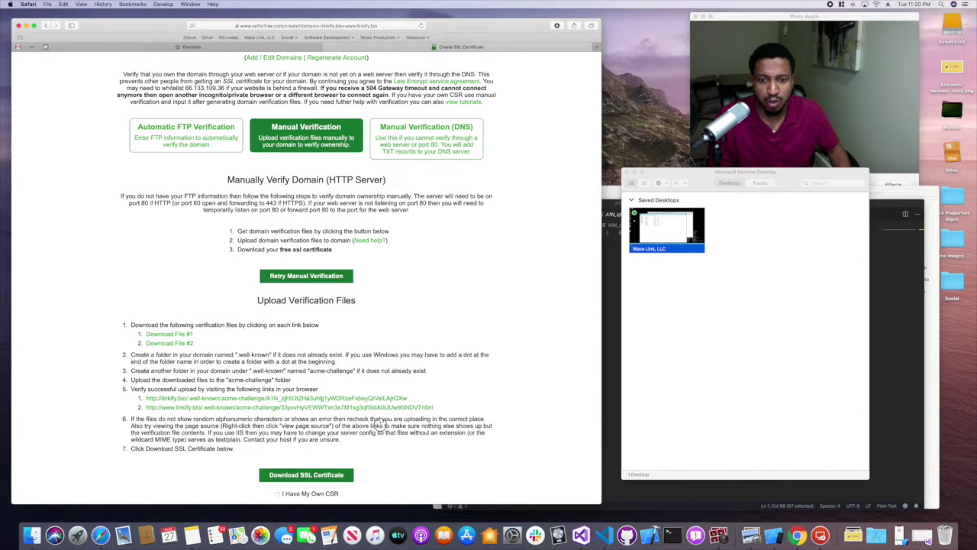
pyautogui.moveTo(433, 407); pyautogui.dragTo(281, 407)
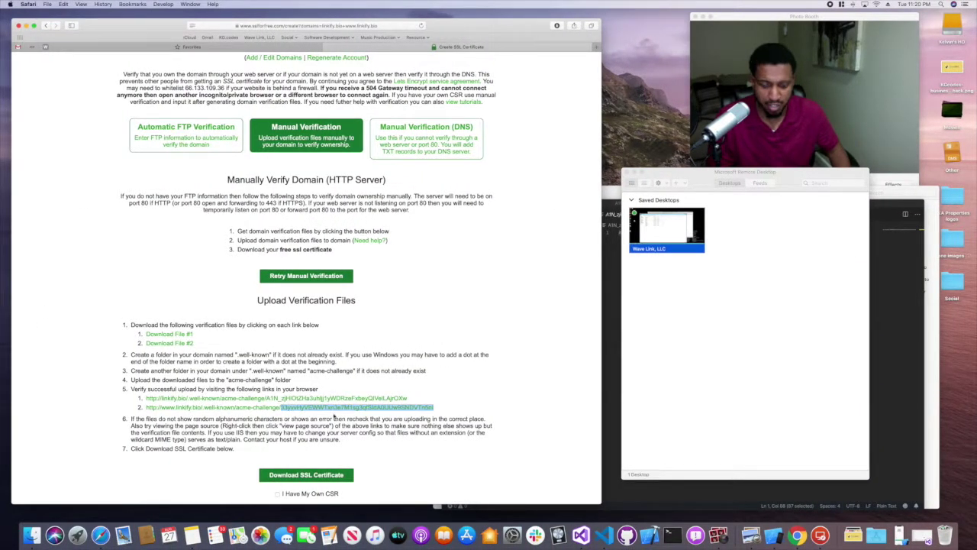
pyautogui.hotkey('ctrl', 'Right')
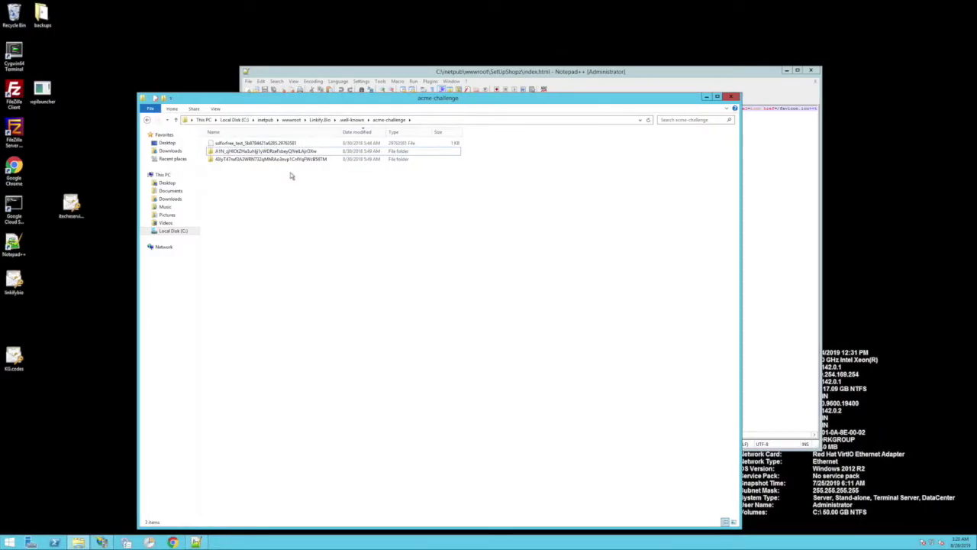
pyautogui.rightClick(262, 160)
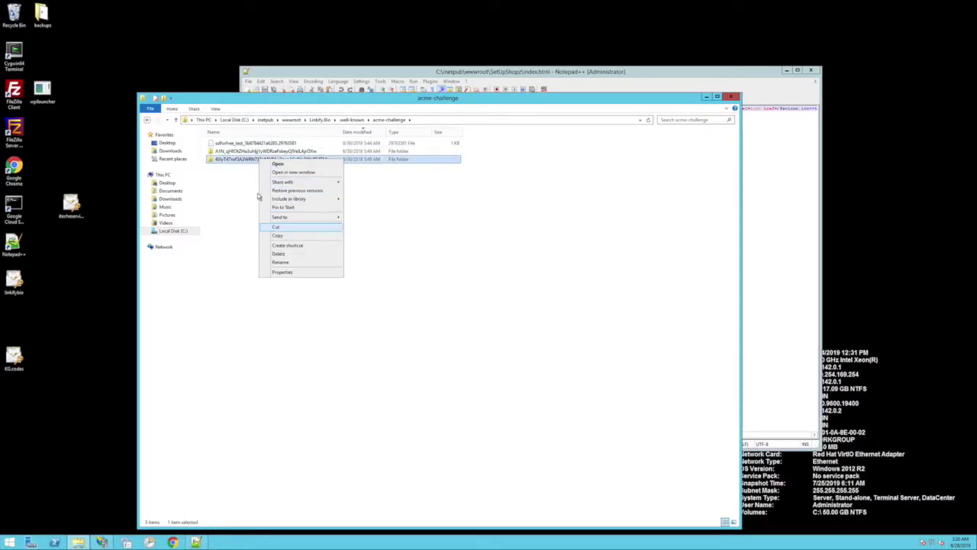
pyautogui.click(246, 159)
pyautogui.click(246, 159)
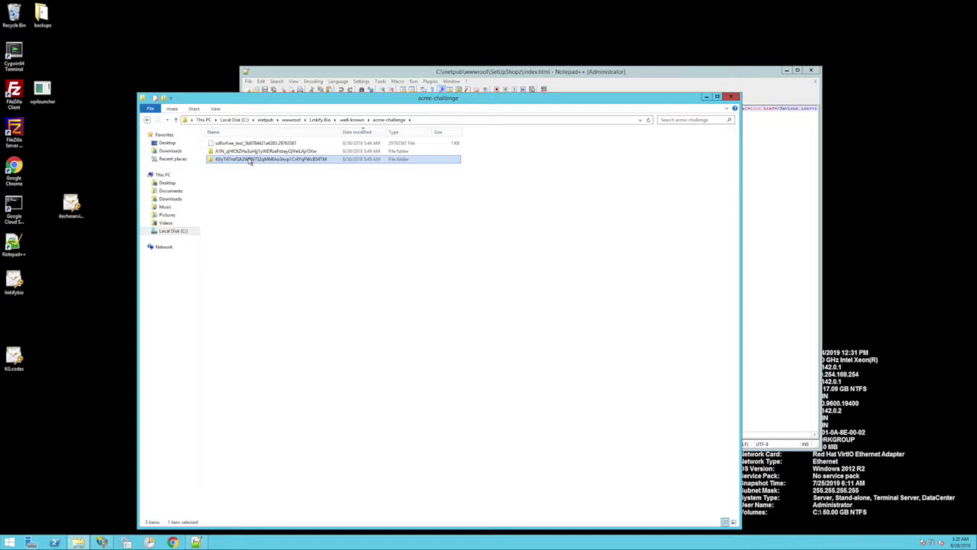
pyautogui.click(248, 160)
pyautogui.hotkey('ctrl', 'v')
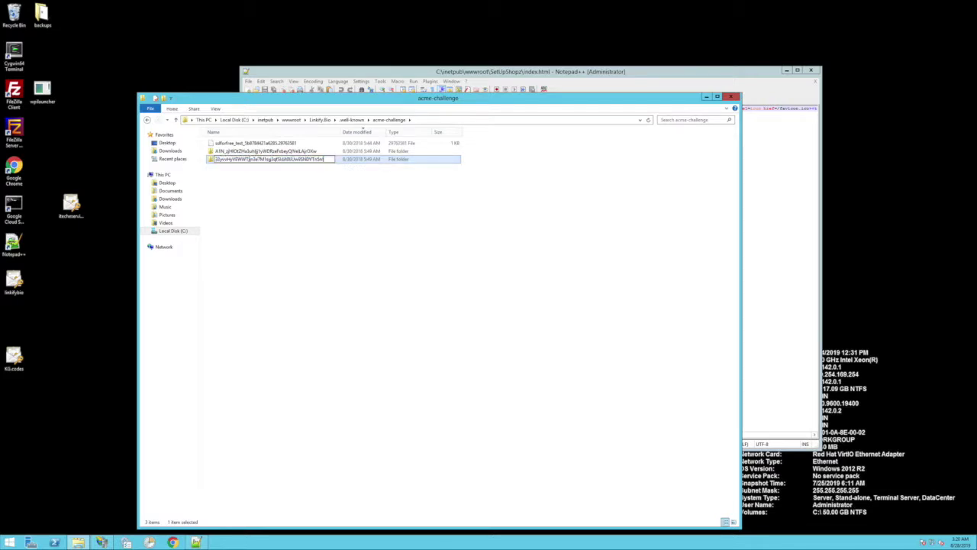
pyautogui.press('Return')
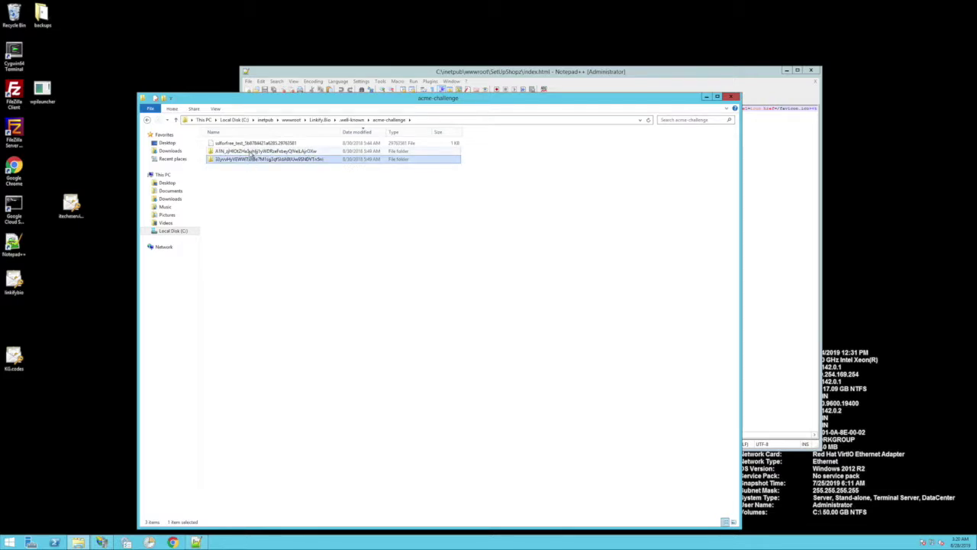
# Step: Open the index file in the first renamed acme-challenge subfolder with Notepad++, declining to reload the SetUpShopz index.html
pyautogui.doubleClick(246, 152)
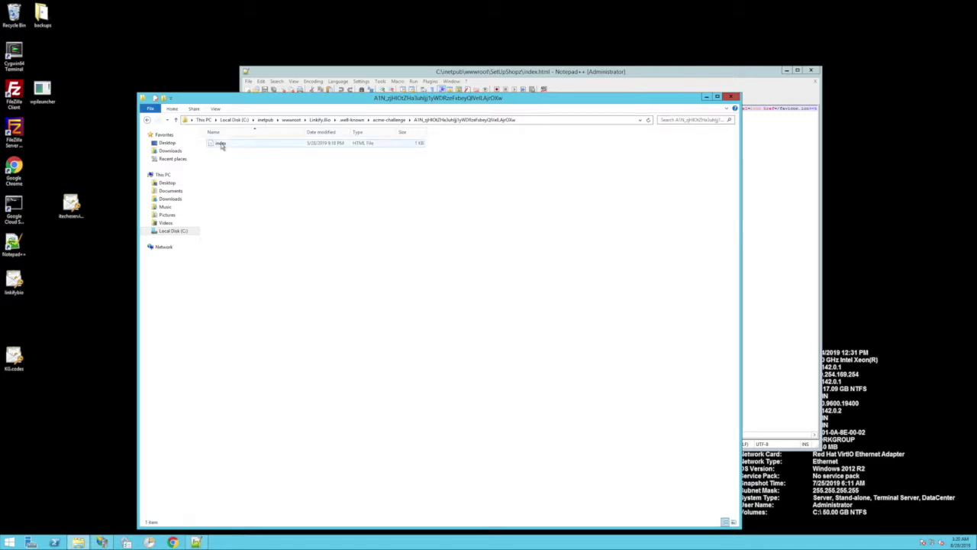
pyautogui.click(229, 145)
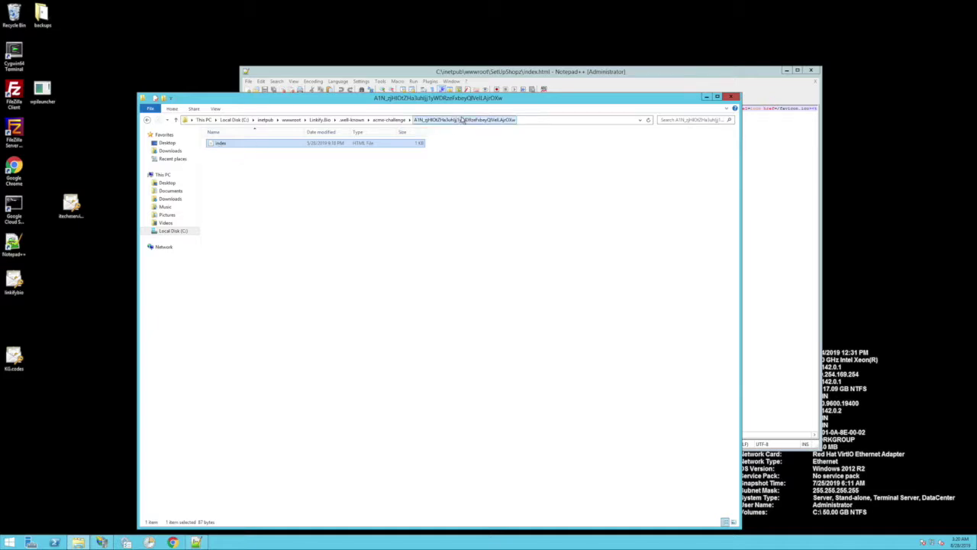
pyautogui.rightClick(224, 147)
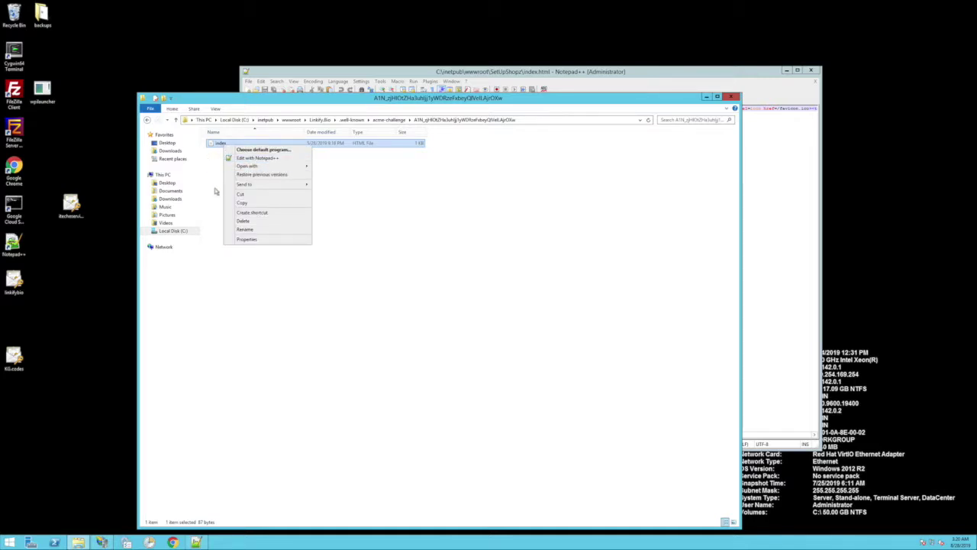
pyautogui.click(222, 159)
pyautogui.rightClick(227, 176)
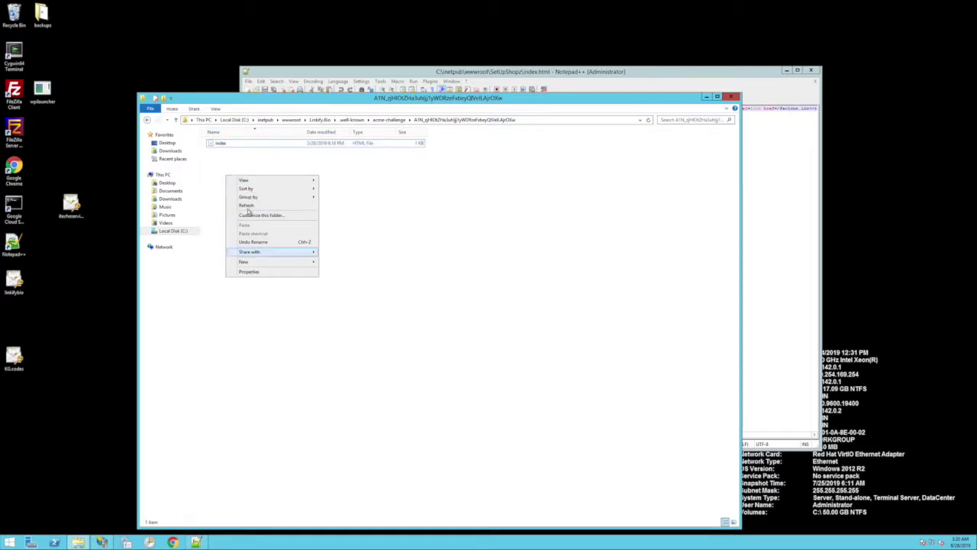
pyautogui.click(214, 159)
pyautogui.rightClick(224, 147)
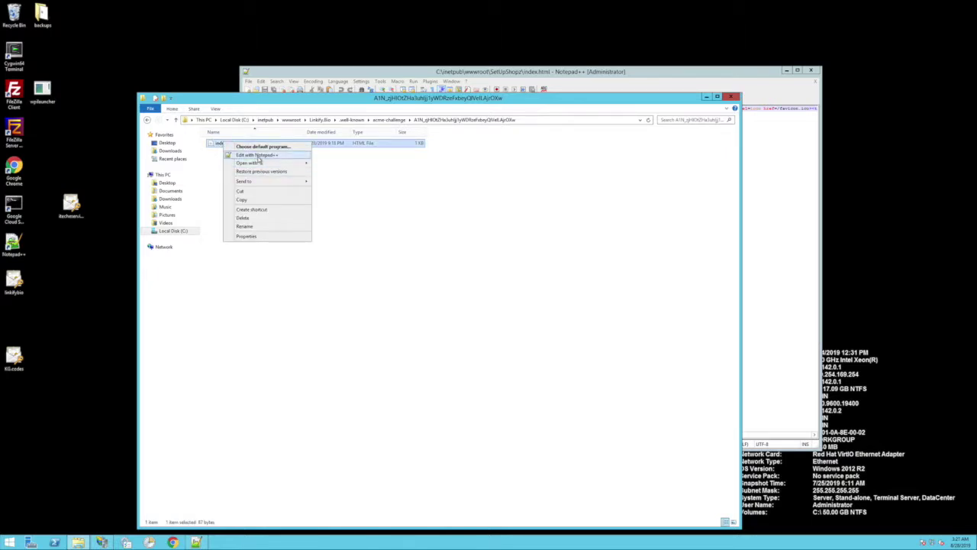
pyautogui.click(258, 156)
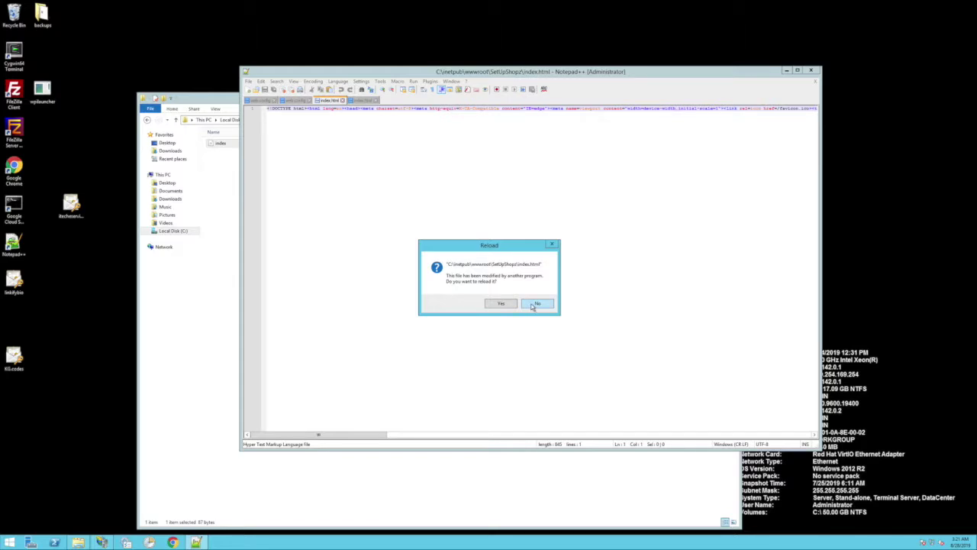
pyautogui.click(535, 304)
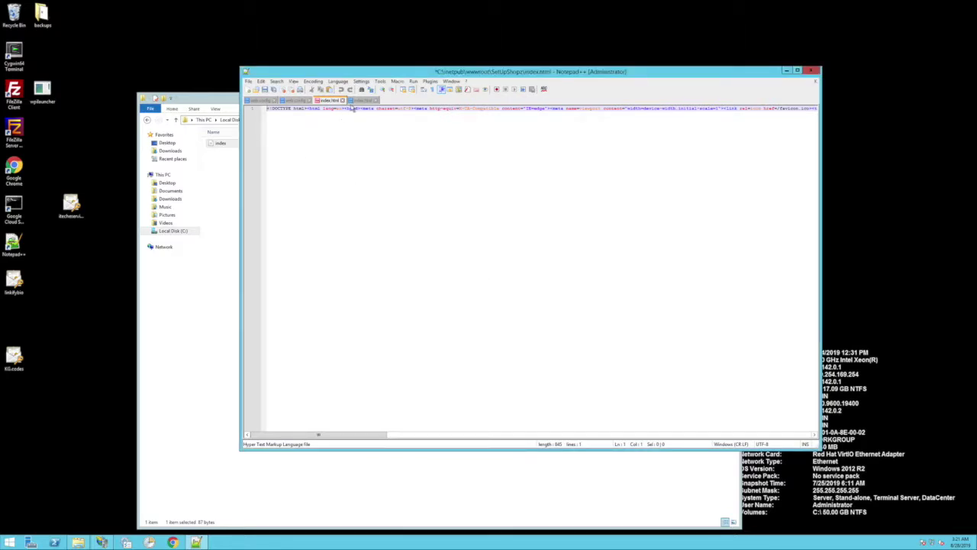
pyautogui.click(219, 144)
pyautogui.rightClick(219, 144)
pyautogui.click(260, 157)
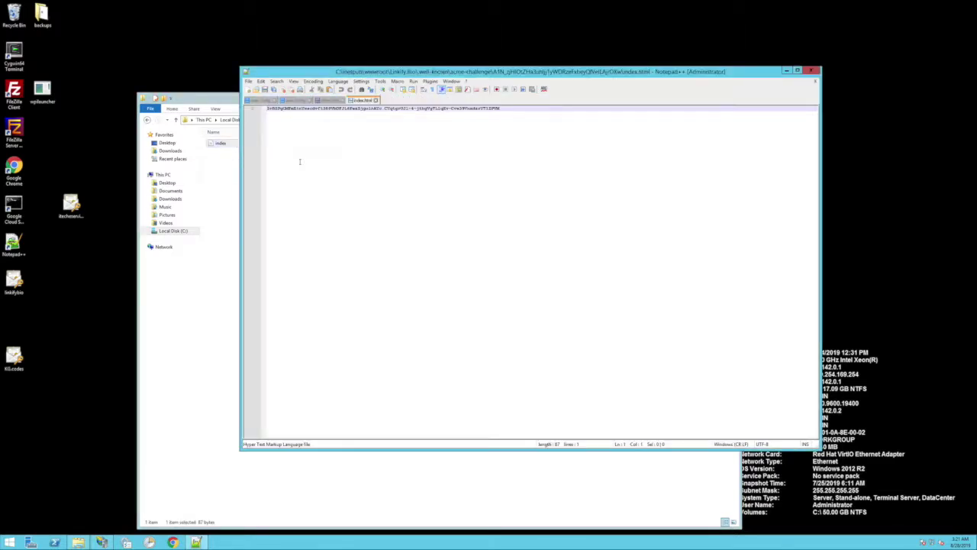
pyautogui.hotkey('ctrl', 'Left')
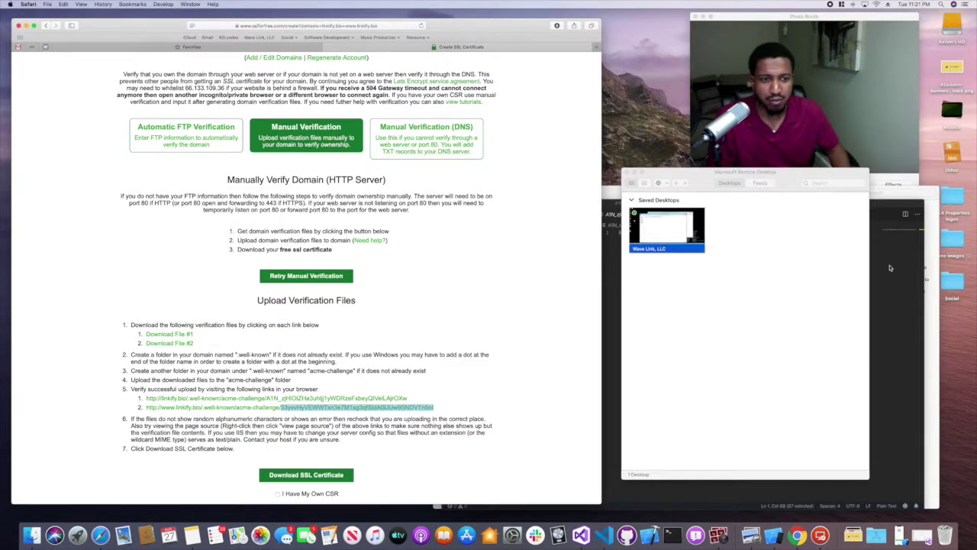
pyautogui.press('super+Tab')
pyautogui.click(526, 284)
pyautogui.moveTo(622, 234); pyautogui.dragTo(885, 233)
pyautogui.click(765, 242)
pyautogui.moveTo(620, 233); pyautogui.dragTo(863, 233)
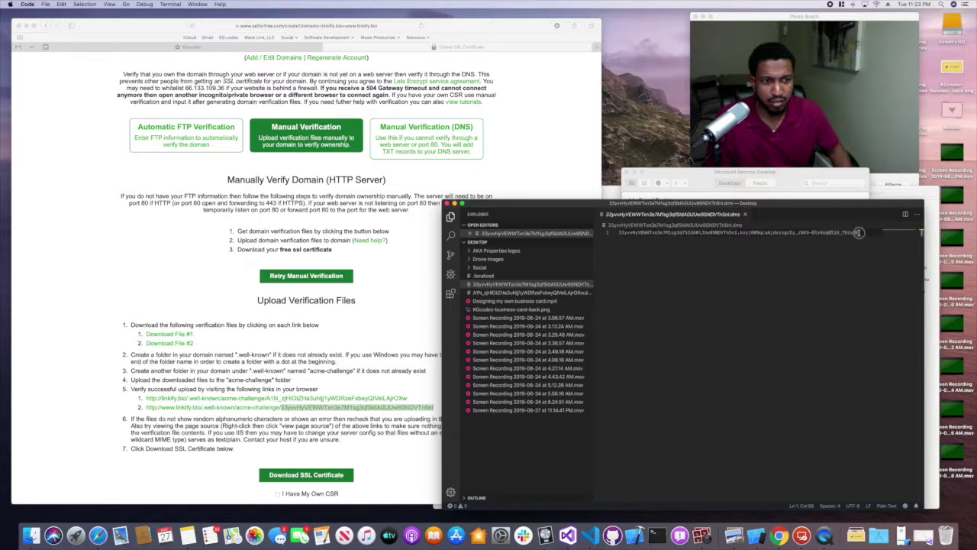
pyautogui.moveTo(858, 232); pyautogui.dragTo(617, 233)
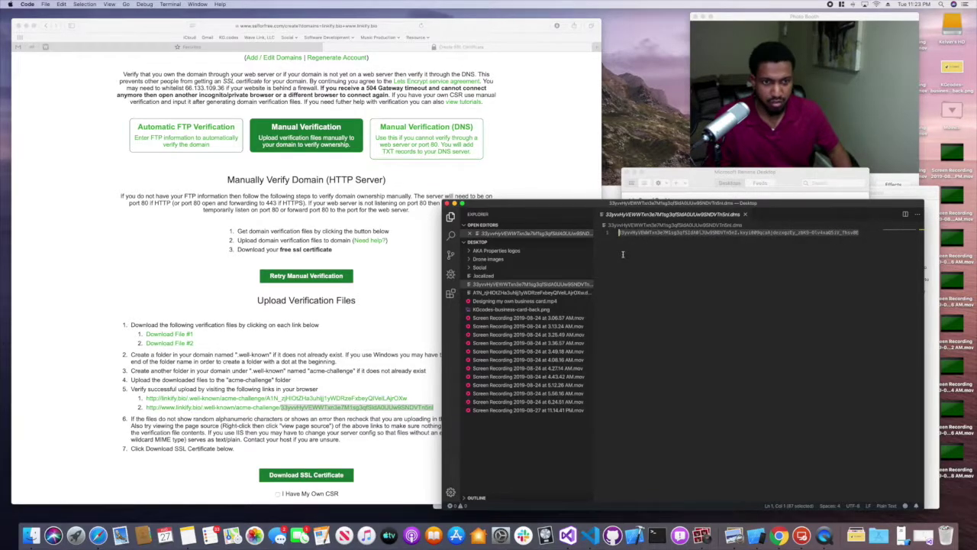
pyautogui.hotkey('ctrl', 'Right')
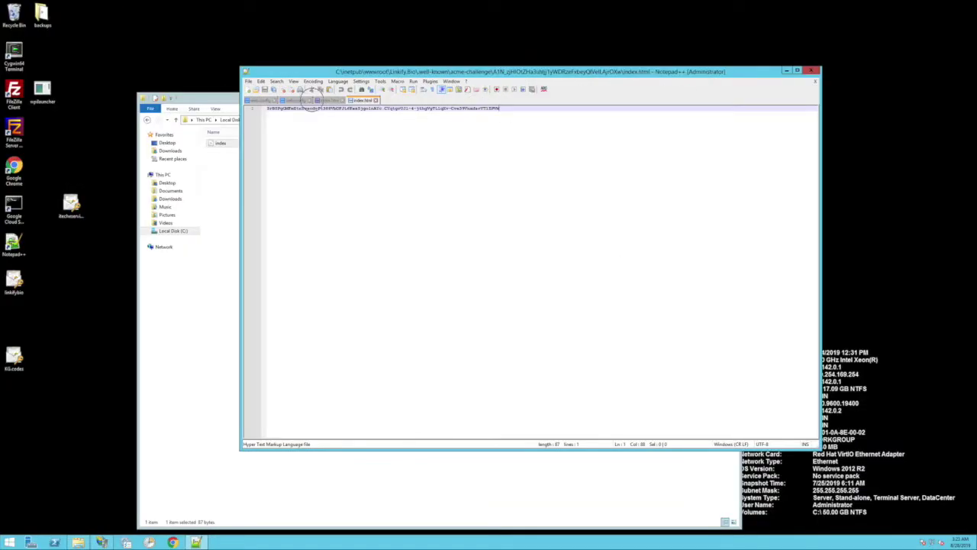
pyautogui.hotkey('ctrl', 'a')
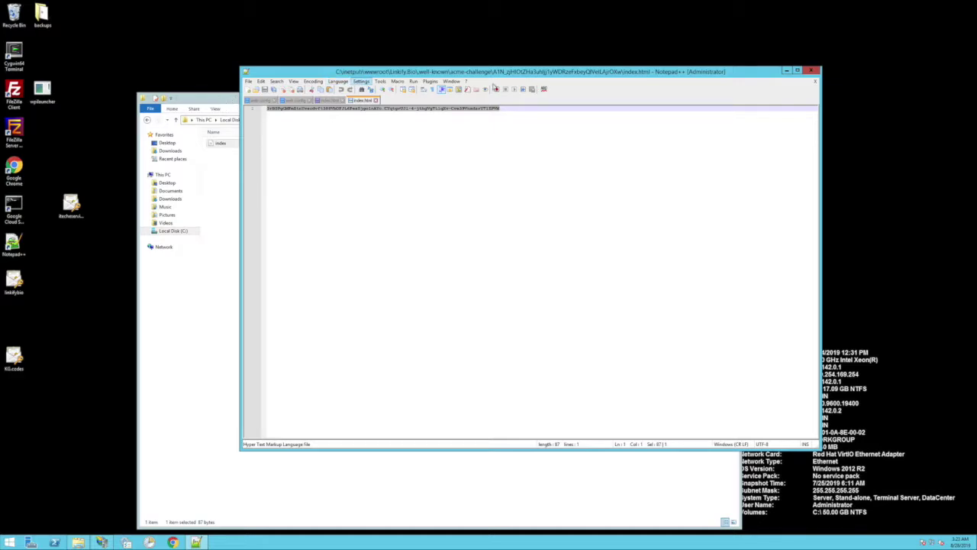
pyautogui.hotkey('ctrl', 'Left')
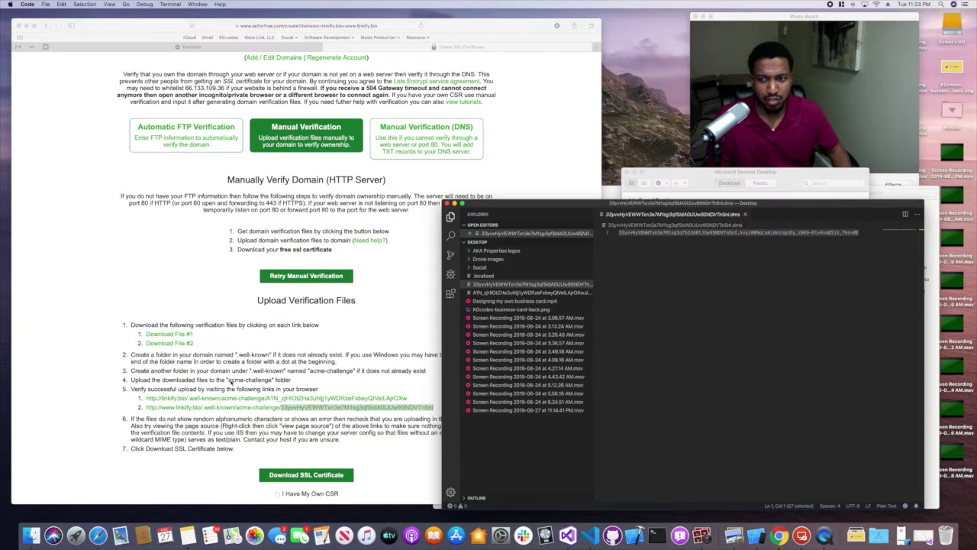
# Step: Replace the server's index.html content with the verification token line copied from the first link's matching downloaded file, and save it
pyautogui.click(488, 292)
pyautogui.moveTo(631, 233); pyautogui.dragTo(858, 232)
pyautogui.hotkey('ctrl', 'Right')
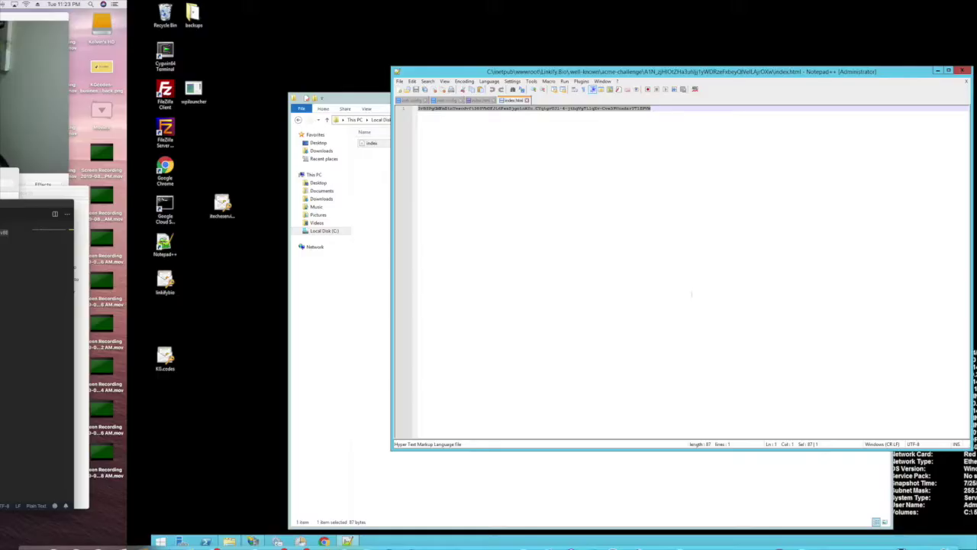
pyautogui.click(509, 132)
pyautogui.moveTo(503, 108); pyautogui.dragTo(249, 107)
pyautogui.hotkey('ctrl', 'v')
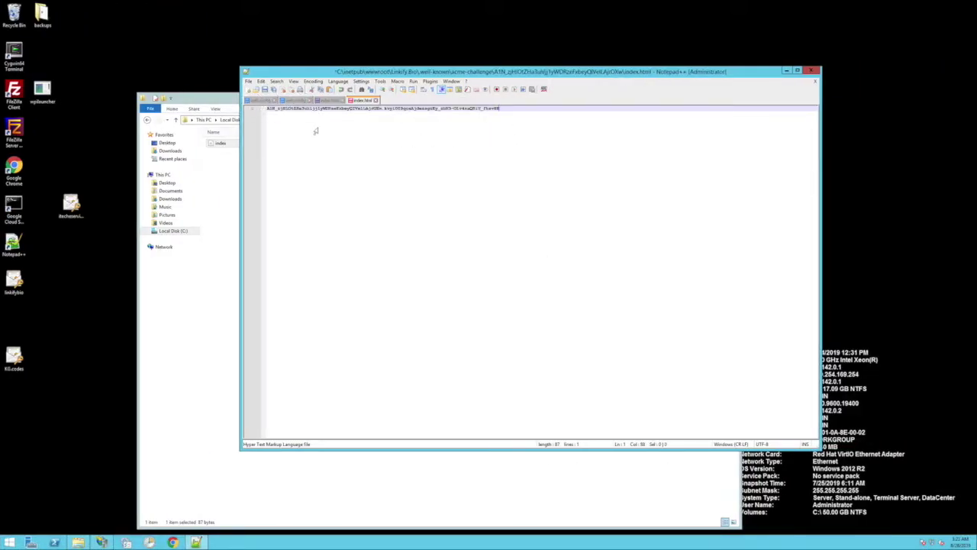
pyautogui.click(265, 90)
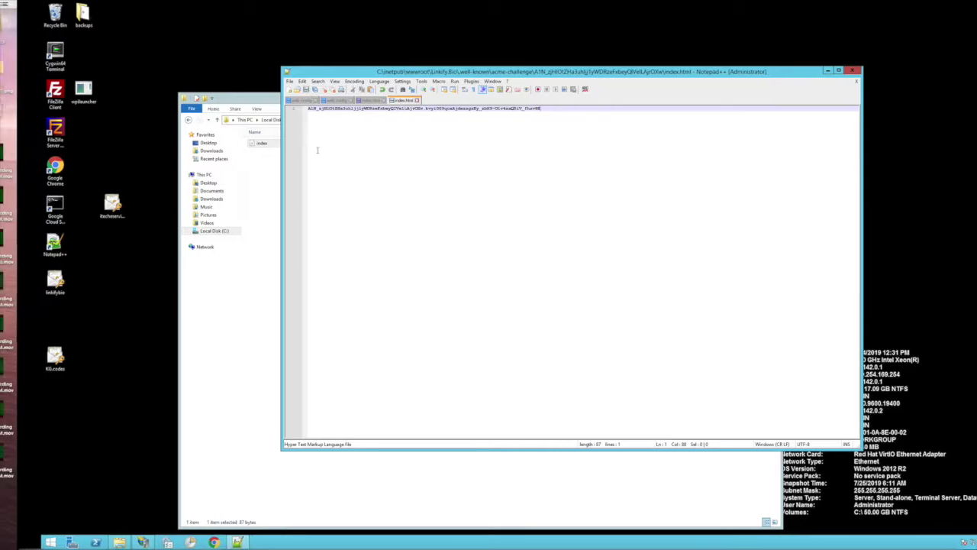
# Step: Open the index file in the second renamed acme-challenge subfolder on the server with Notepad++
pyautogui.click(331, 163)
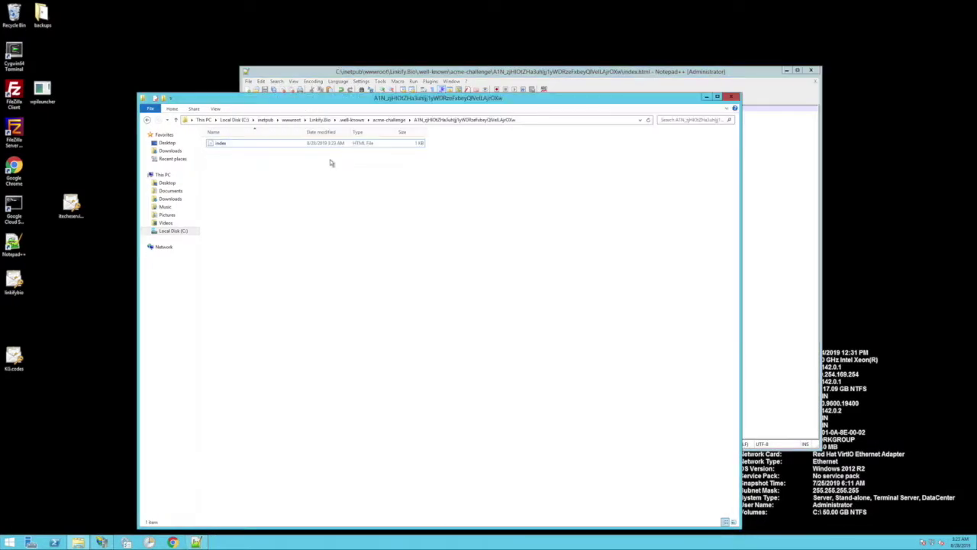
pyautogui.click(389, 120)
pyautogui.click(242, 159)
pyautogui.doubleClick(242, 159)
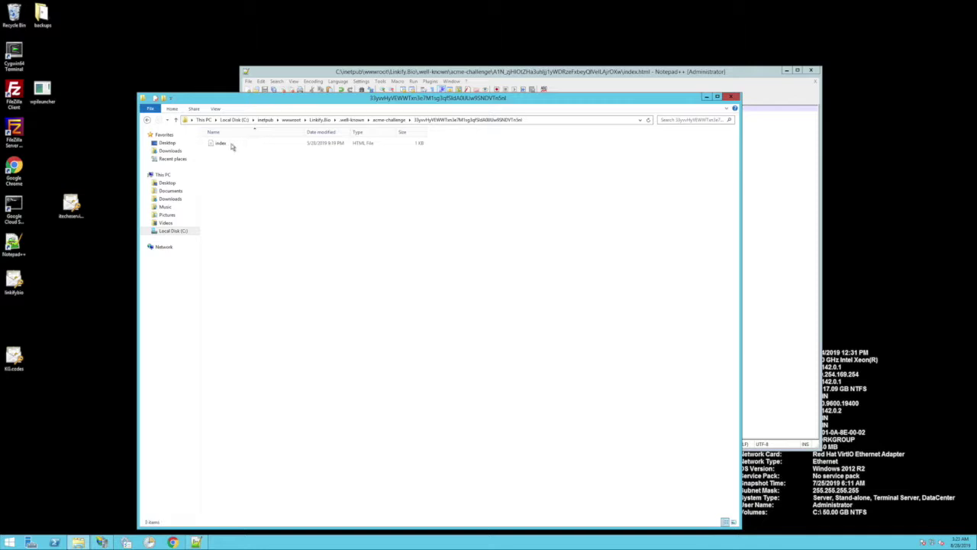
pyautogui.rightClick(218, 144)
pyautogui.click(249, 156)
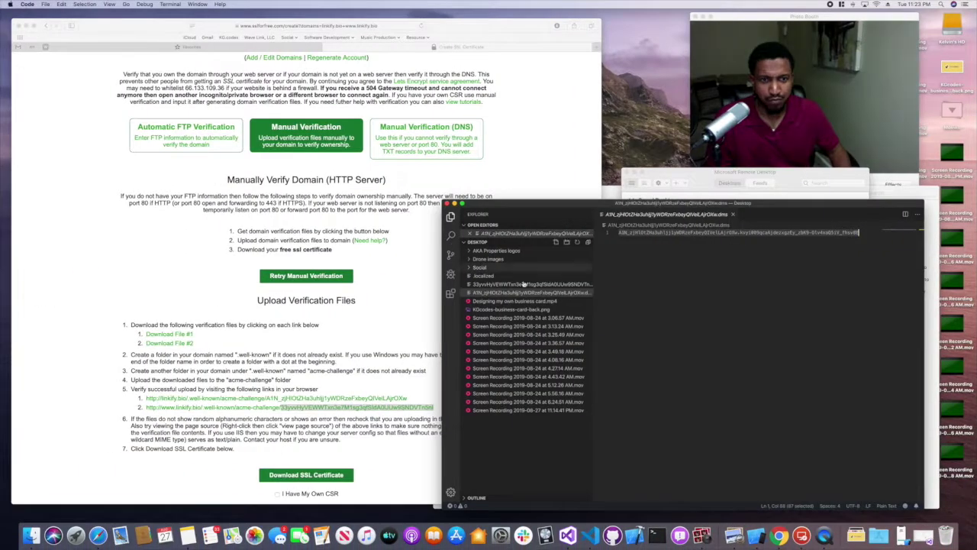
# Step: Replace that index.html's content with the verification token line copied from the second link's matching downloaded file, and save it
pyautogui.click(496, 284)
pyautogui.moveTo(859, 233); pyautogui.dragTo(618, 234)
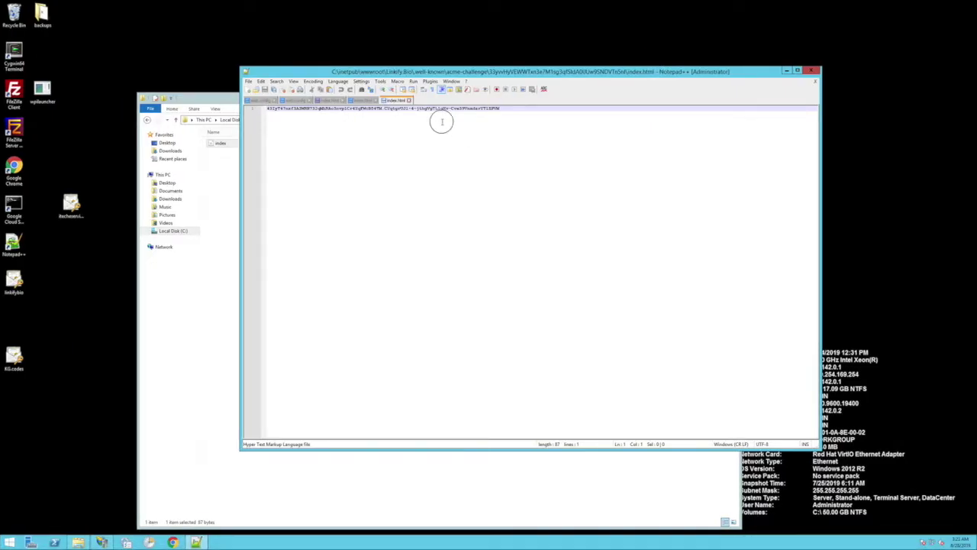
pyautogui.moveTo(502, 108); pyautogui.dragTo(238, 108)
pyautogui.hotkey('ctrl', 'v')
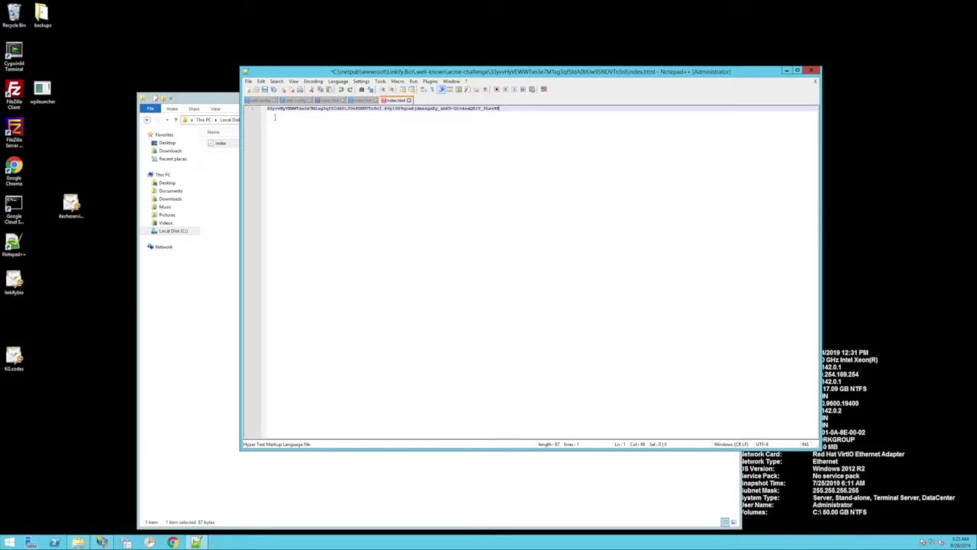
pyautogui.click(264, 89)
# Step: Return to the SSL For Free page on the Mac and open the first verification link in a new tab
pyautogui.hotkey('ctrl', 'Left')
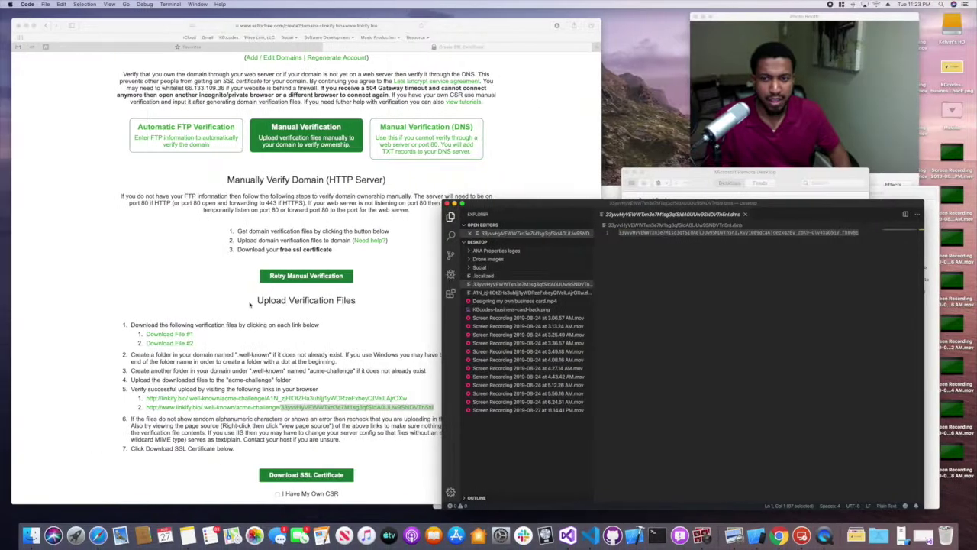
pyautogui.click(84, 282)
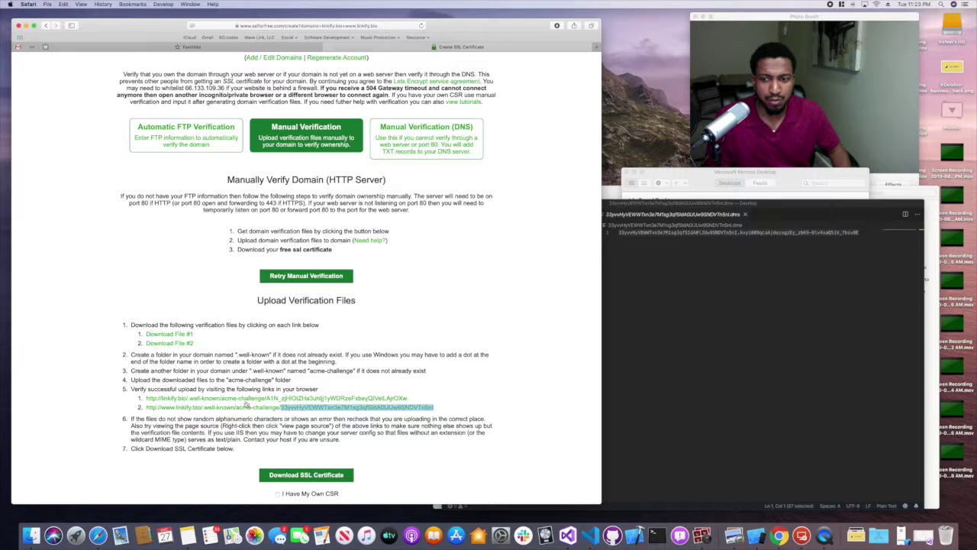
pyautogui.click(153, 382)
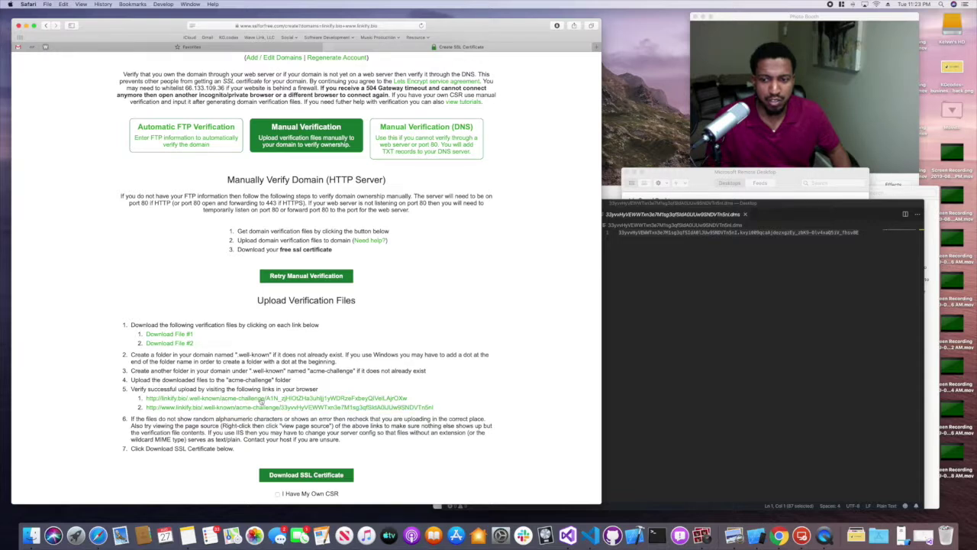
pyautogui.rightClick(279, 398)
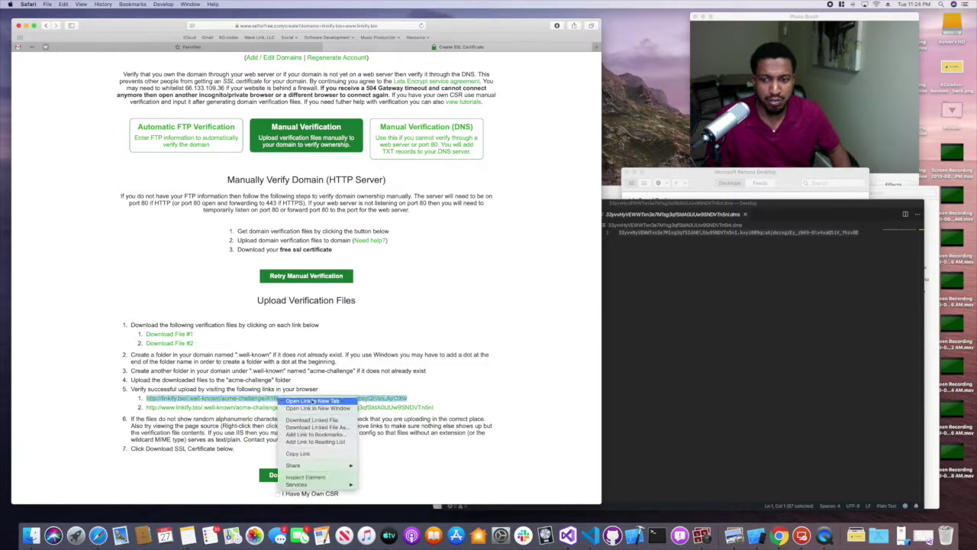
pyautogui.click(314, 401)
pyautogui.click(508, 46)
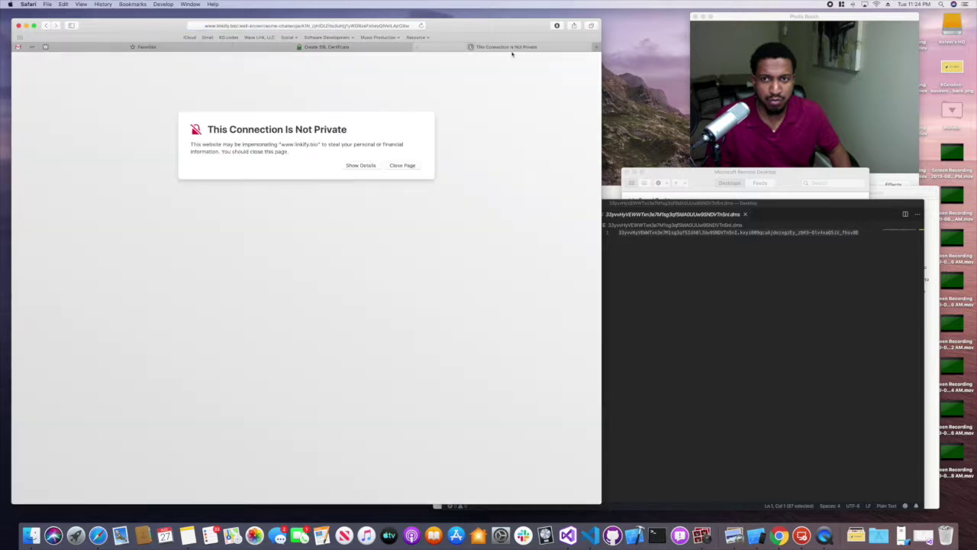
# Step: Show the connection warning's details and inspect the linkify.bio certificate
pyautogui.click(357, 166)
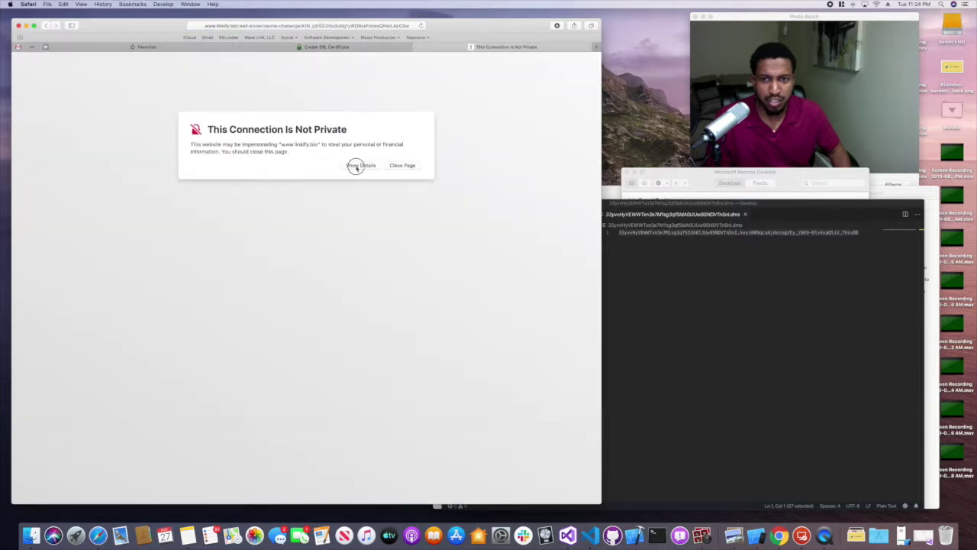
pyautogui.click(260, 227)
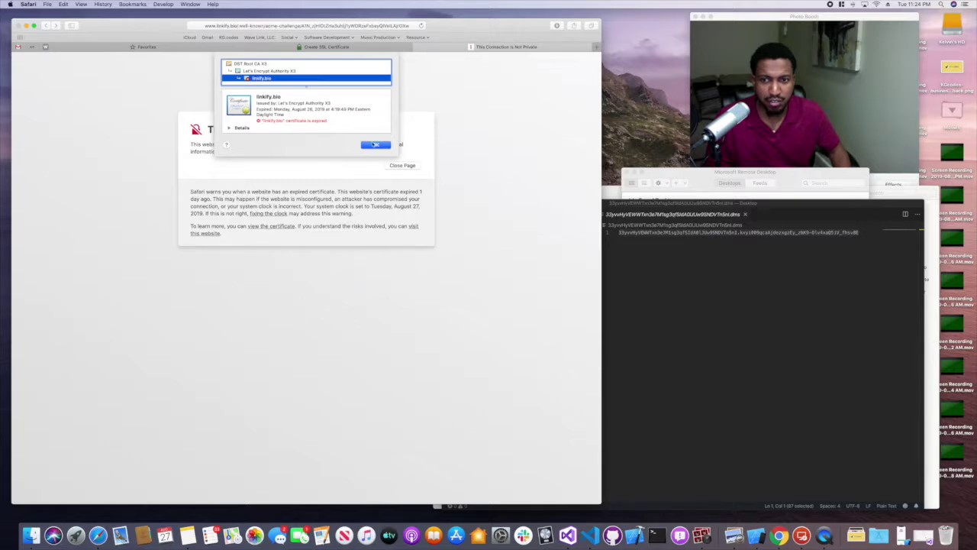
pyautogui.click(374, 144)
# Step: Visit the first verification page despite the privacy warning, entering the Mac account password to authorize the certificate trust change
pyautogui.click(412, 226)
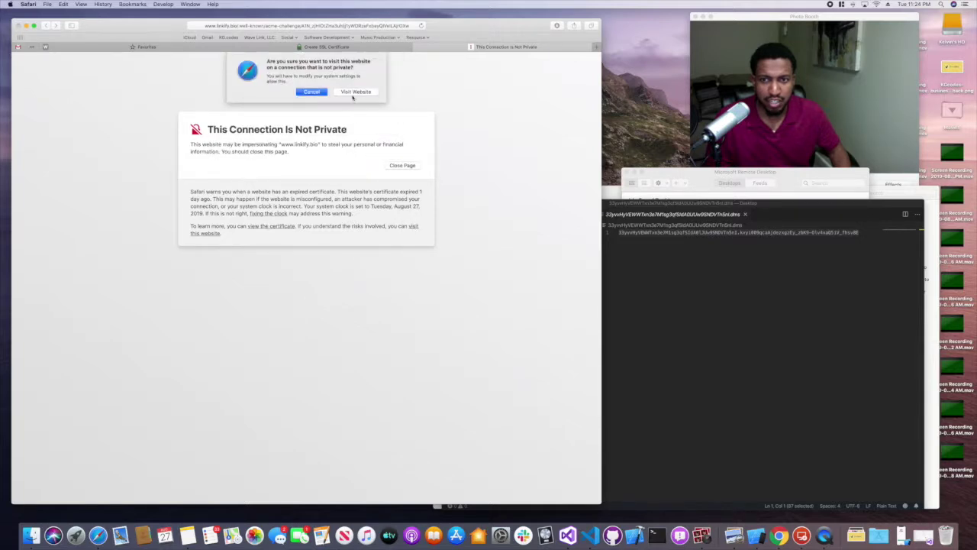
pyautogui.click(356, 92)
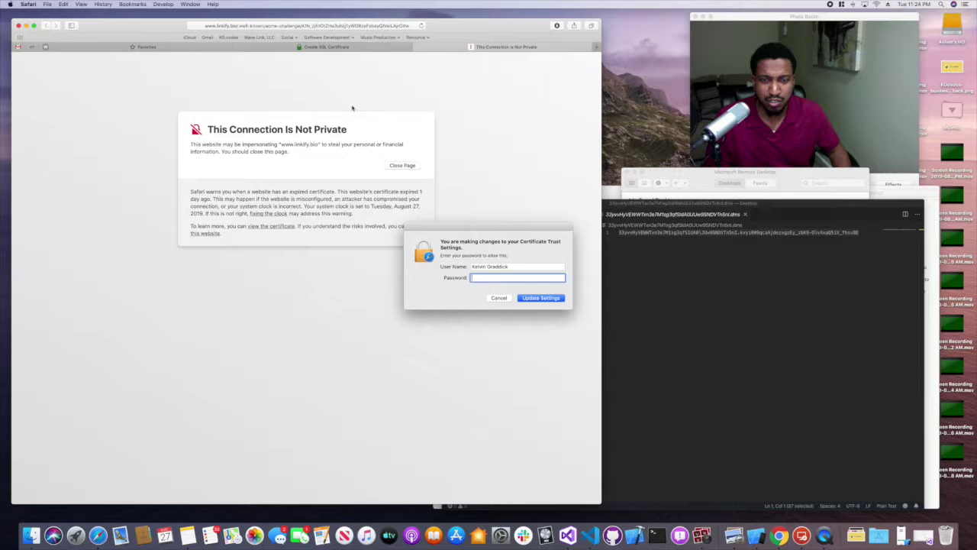
pyautogui.write('•')
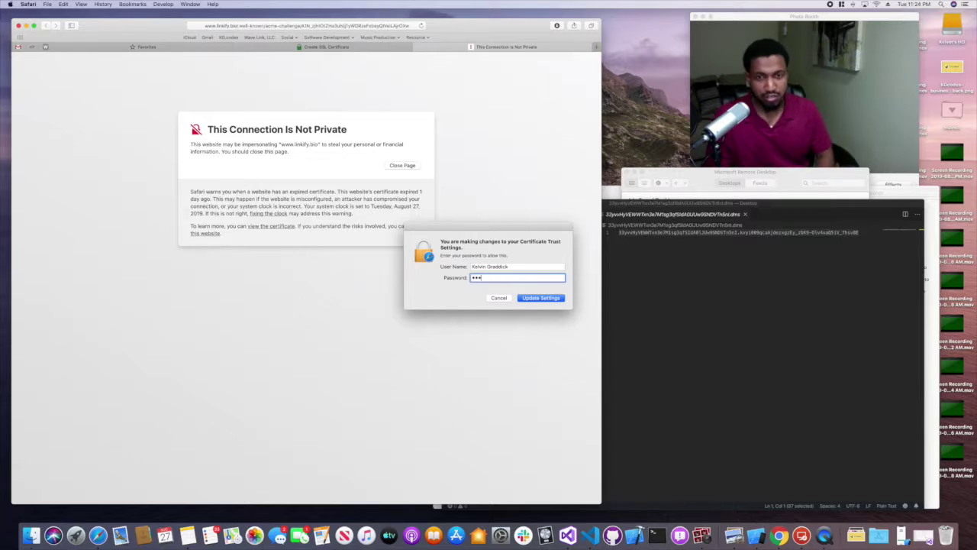
pyautogui.press('BackSpace')
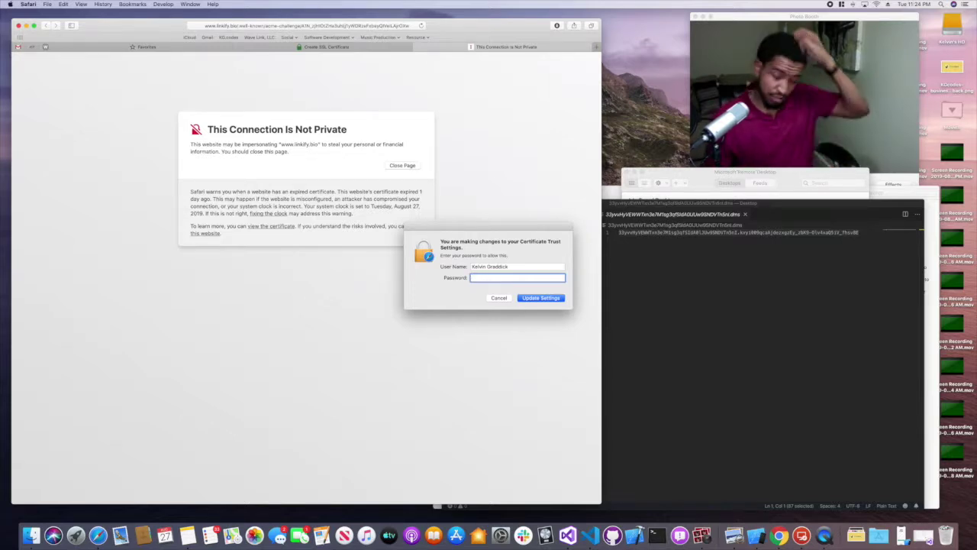
pyautogui.write('•••••••••')
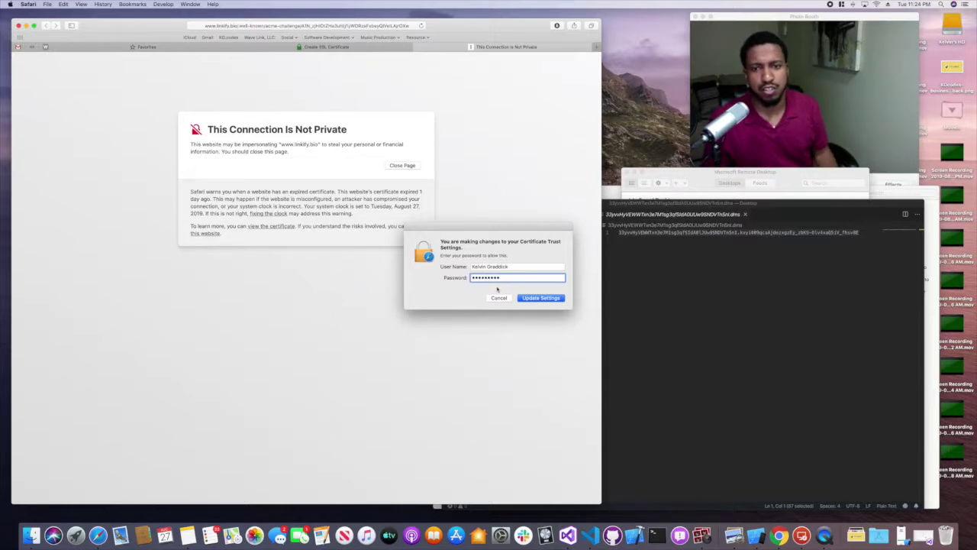
pyautogui.click(538, 299)
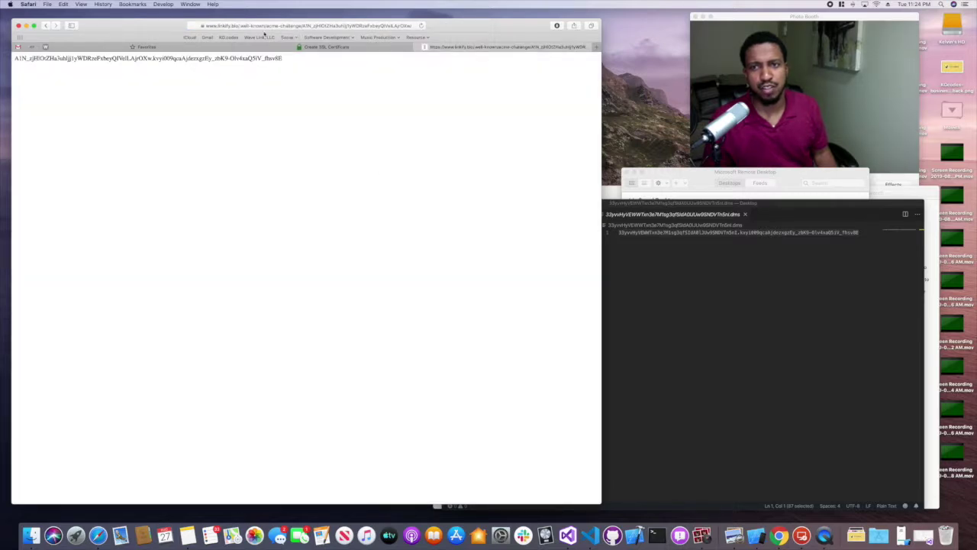
pyautogui.click(202, 26)
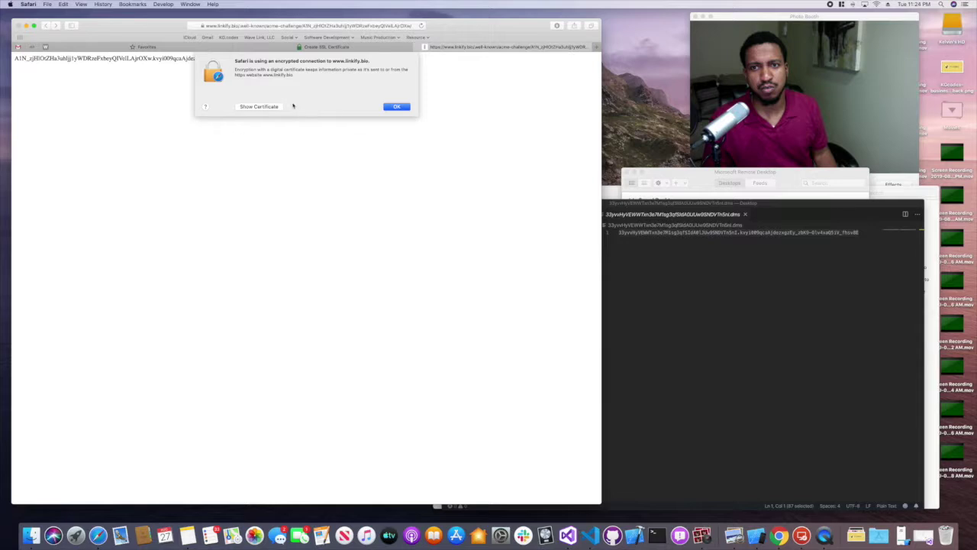
pyautogui.click(265, 106)
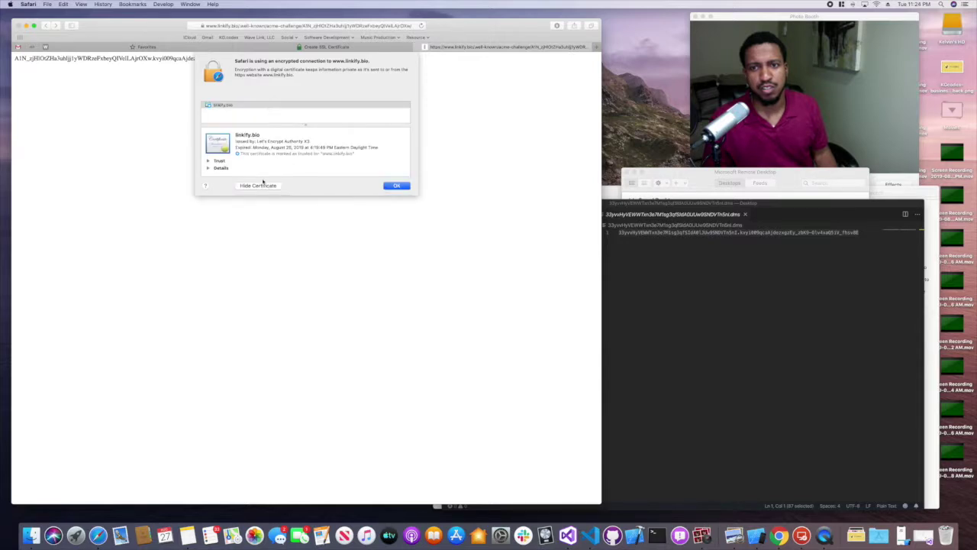
pyautogui.click(207, 161)
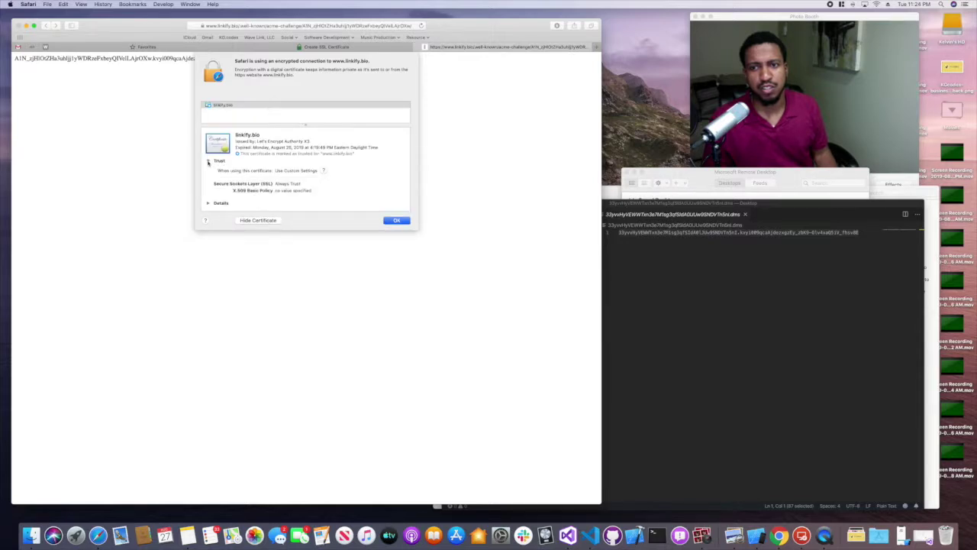
pyautogui.click(208, 161)
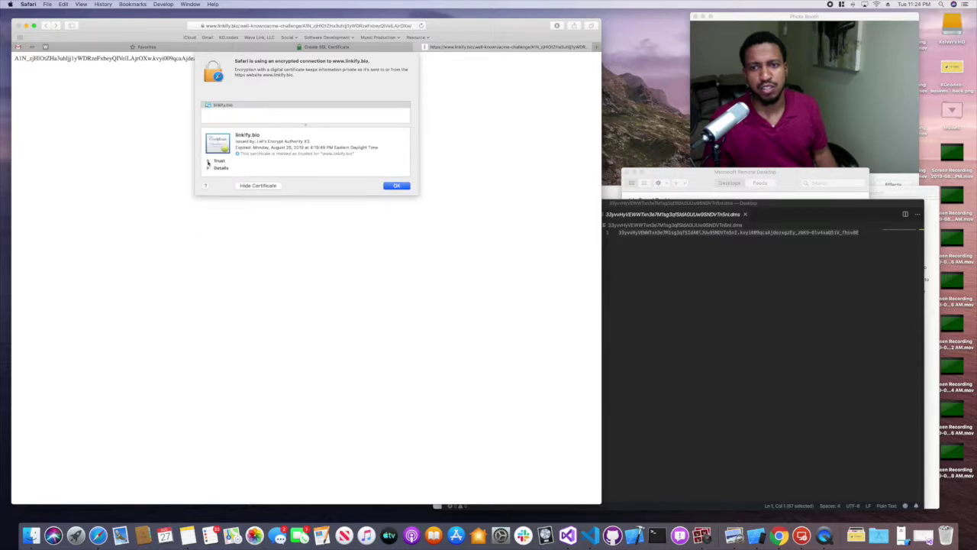
pyautogui.click(394, 186)
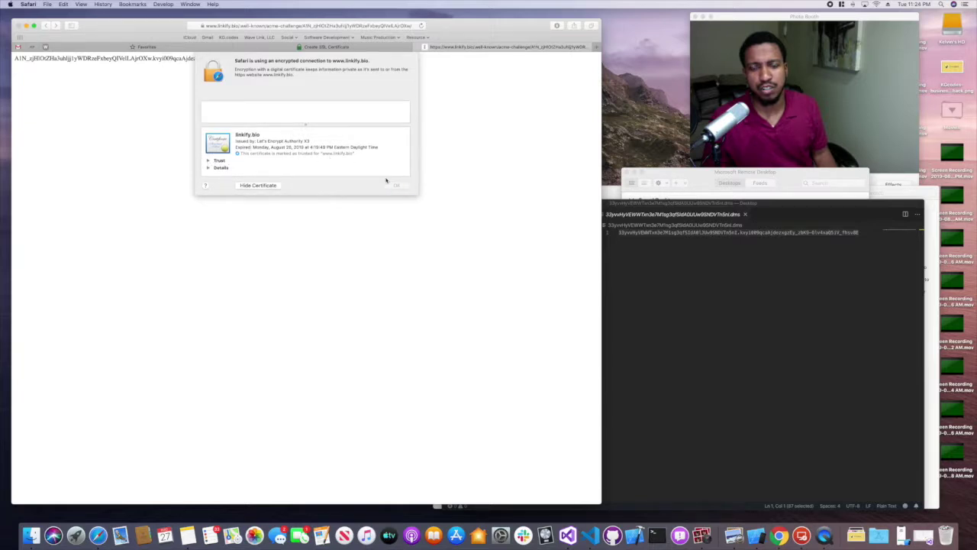
# Step: Close the first verification page, check the second verification link in a new tab, and return to SSL For Free
pyautogui.click(417, 47)
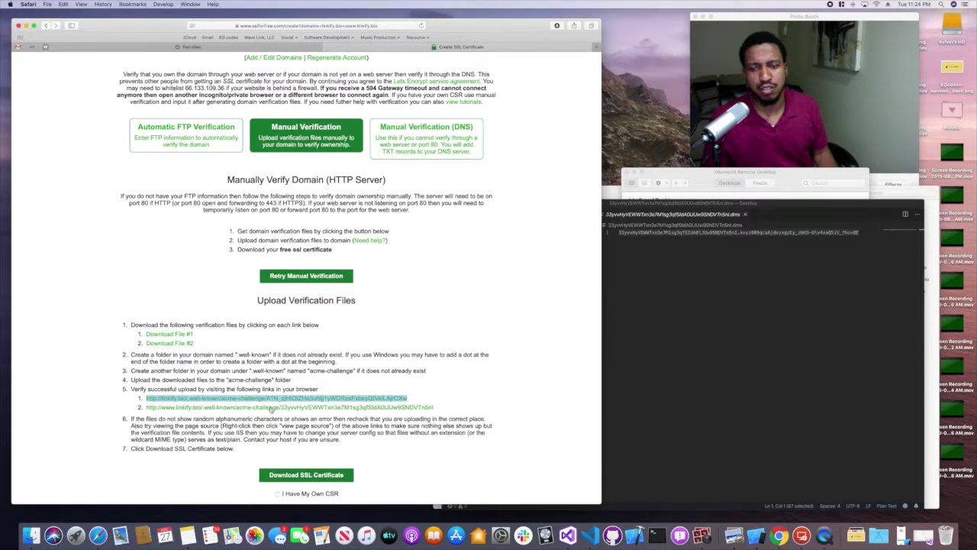
pyautogui.click(271, 408)
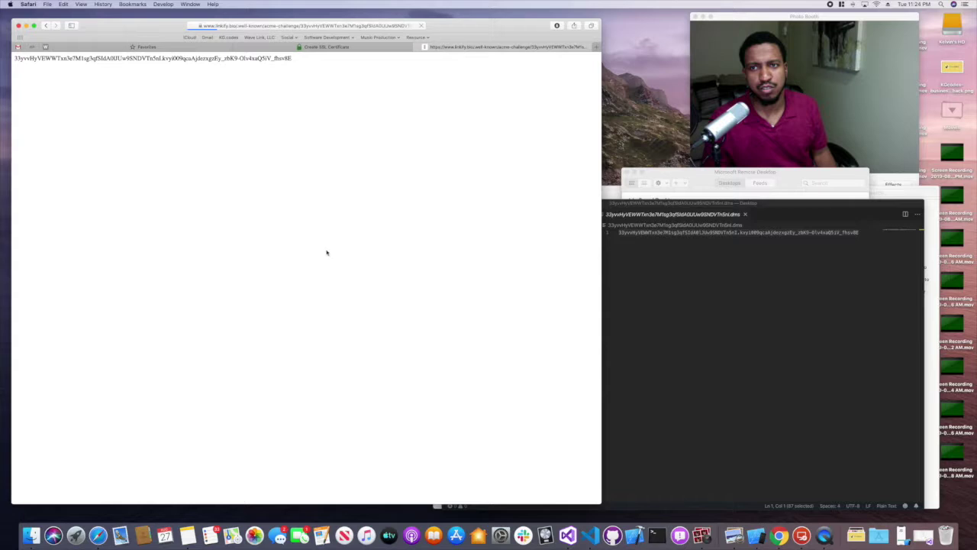
pyautogui.click(416, 47)
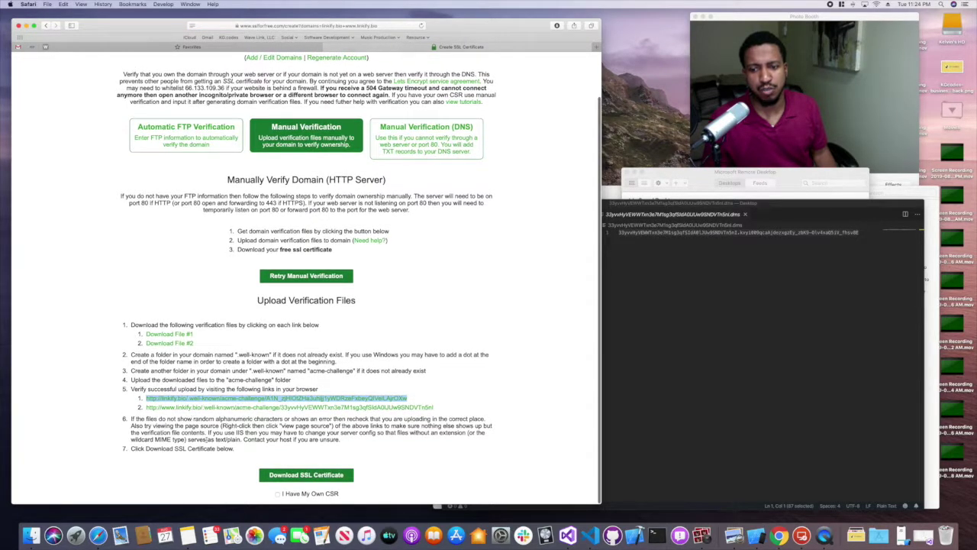
# Step: Request the SSL certificate from the verified SSL For Free page and close the Visual Studio Code window
pyautogui.click(279, 455)
pyautogui.click(290, 476)
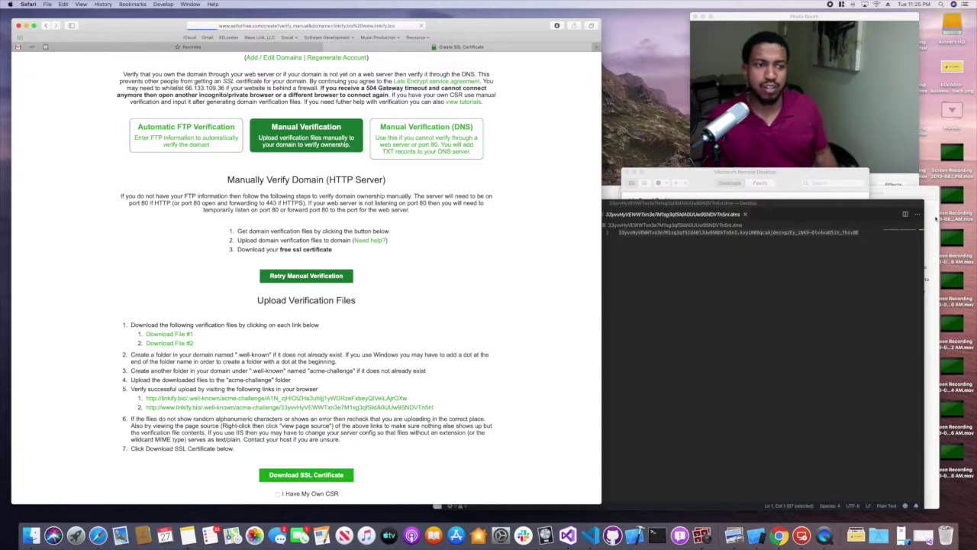
pyautogui.moveTo(816, 204); pyautogui.dragTo(823, 187)
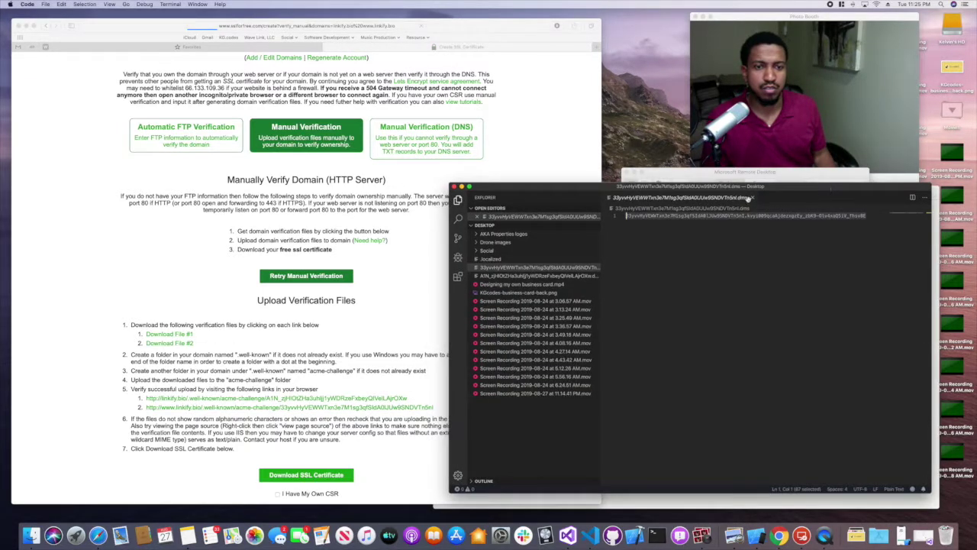
pyautogui.click(453, 187)
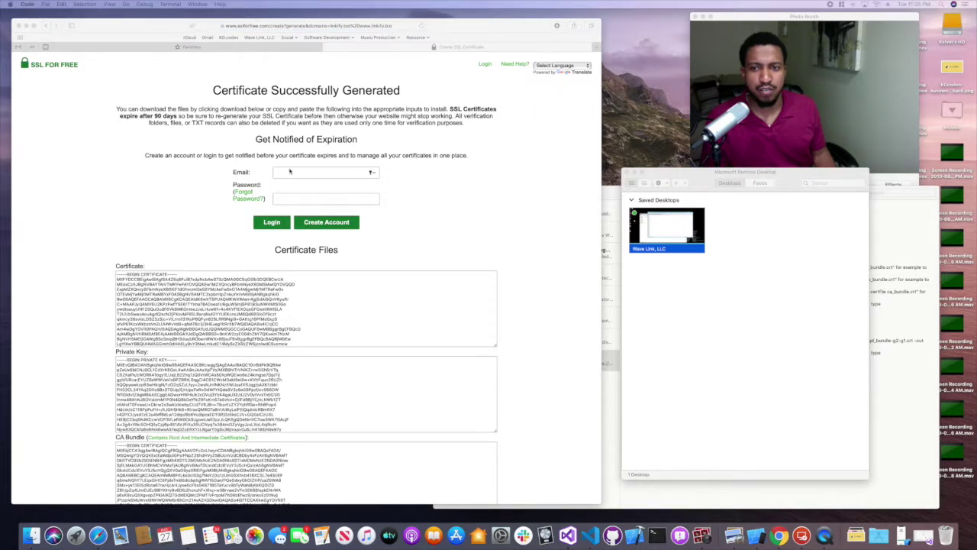
# Step: Log in to SSL For Free with the saved account e-mail and password to get certificate expiration notices
pyautogui.click(320, 172)
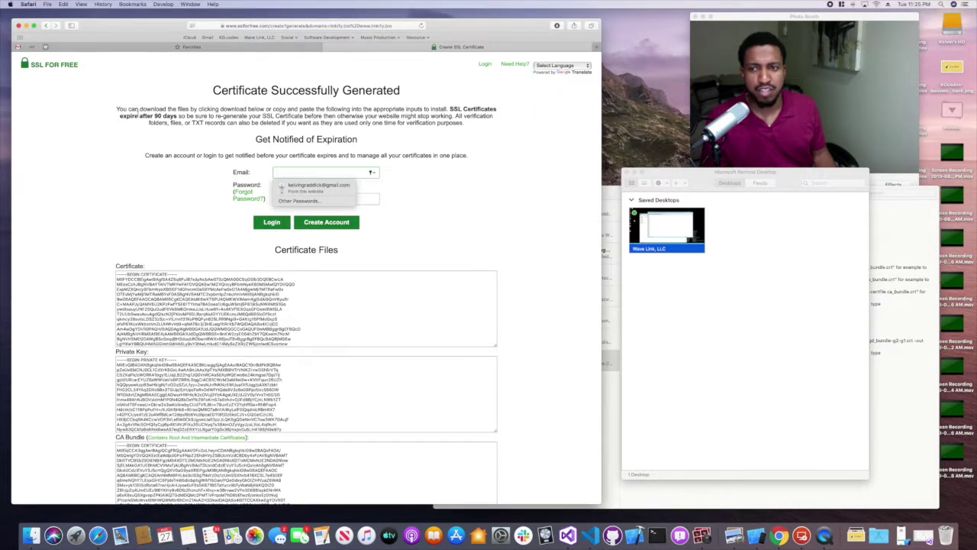
pyautogui.moveTo(449, 109); pyautogui.dragTo(177, 115)
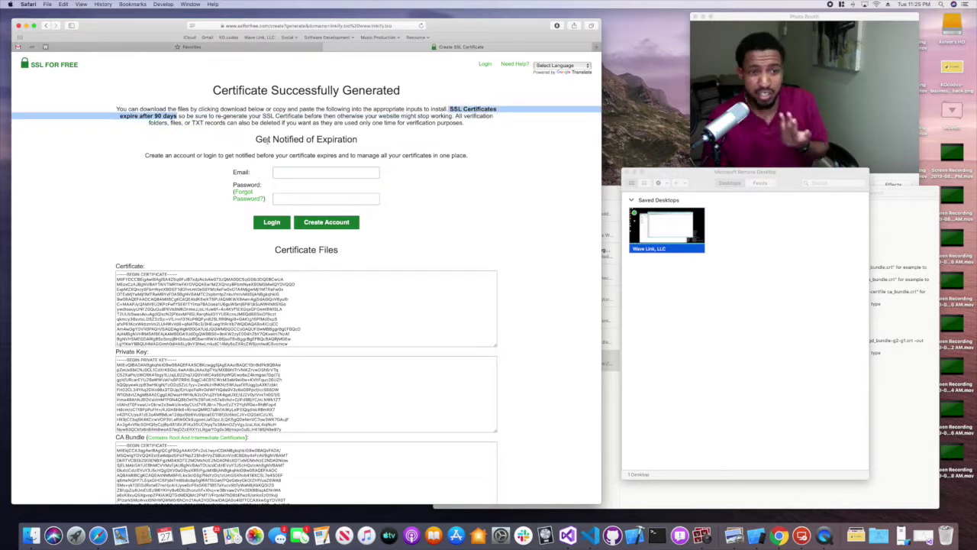
pyautogui.scroll(2, 296, 185)
pyautogui.click(298, 173)
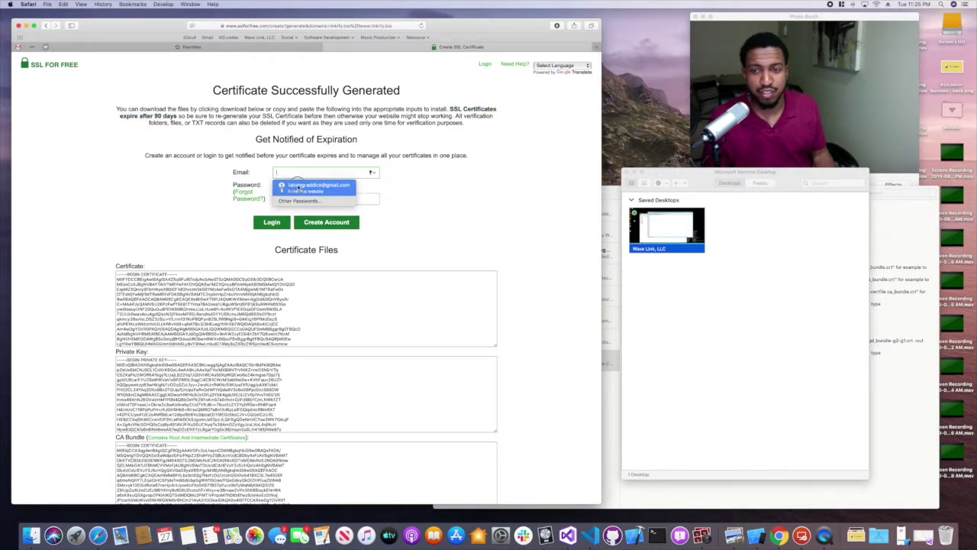
pyautogui.click(297, 185)
pyautogui.click(272, 223)
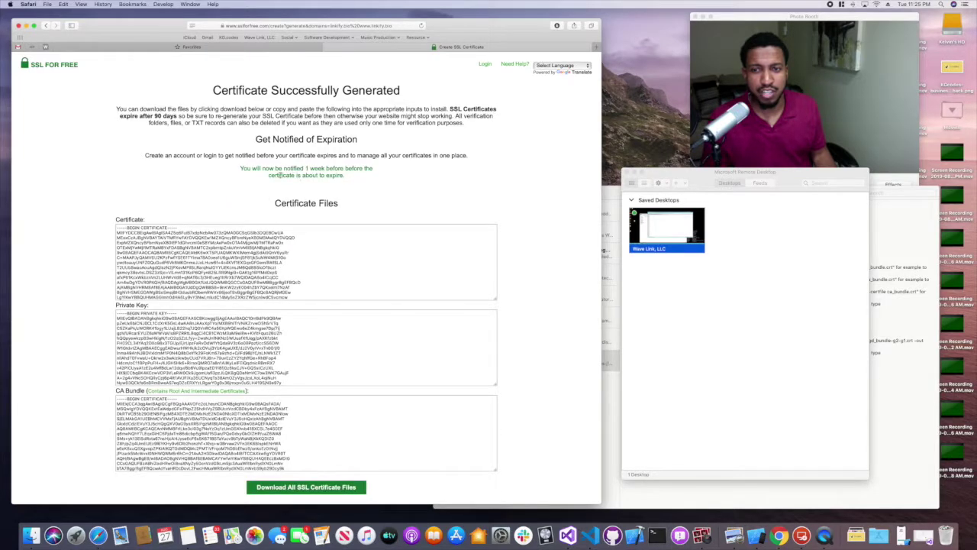
pyautogui.moveTo(241, 167); pyautogui.dragTo(358, 180)
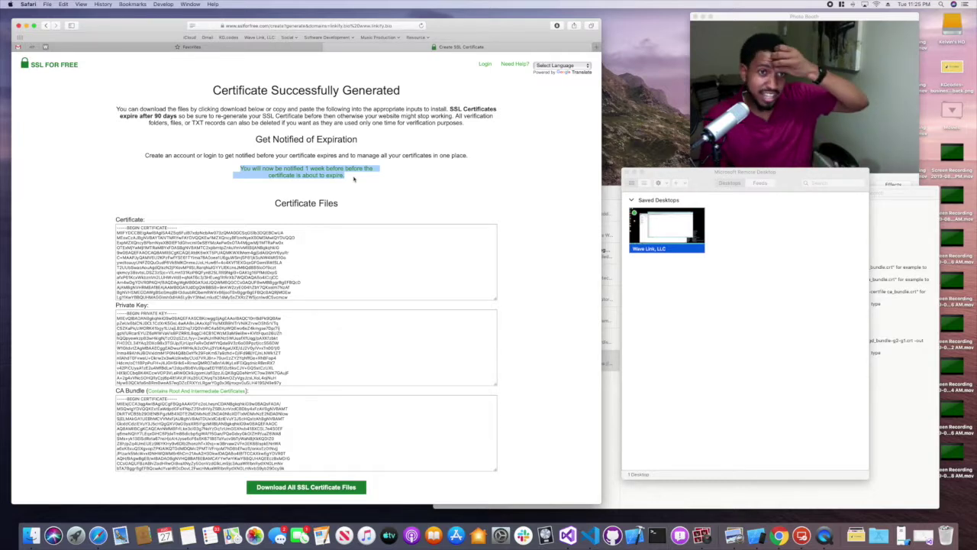
pyautogui.scroll(1, 353, 179)
pyautogui.scroll(-1, 354, 179)
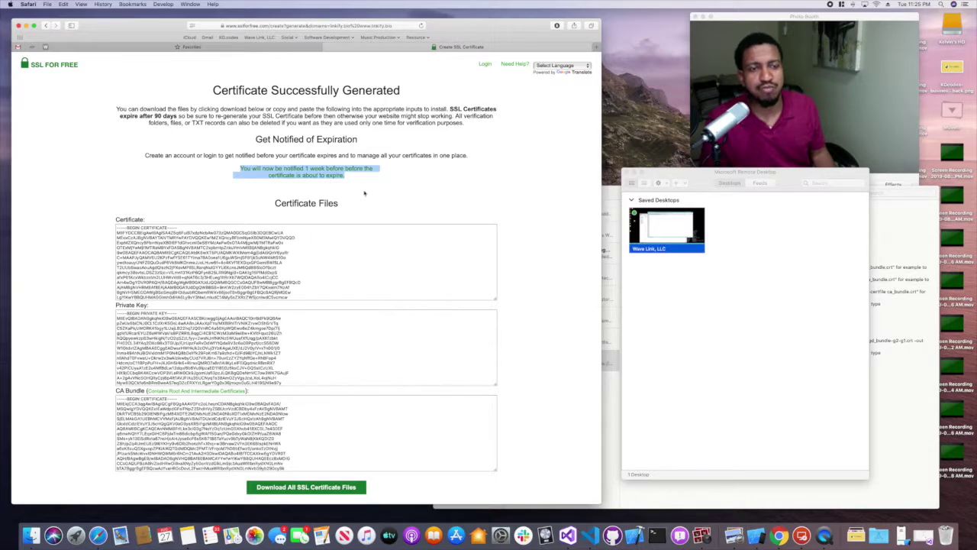
# Step: Download all SSL certificate files from the SSL For Free certificate page
pyautogui.scroll(-5, 305, 260)
pyautogui.scroll(3, 305, 259)
pyautogui.scroll(3, 305, 259)
pyautogui.scroll(-3, 107, 242)
pyautogui.scroll(-4, 107, 242)
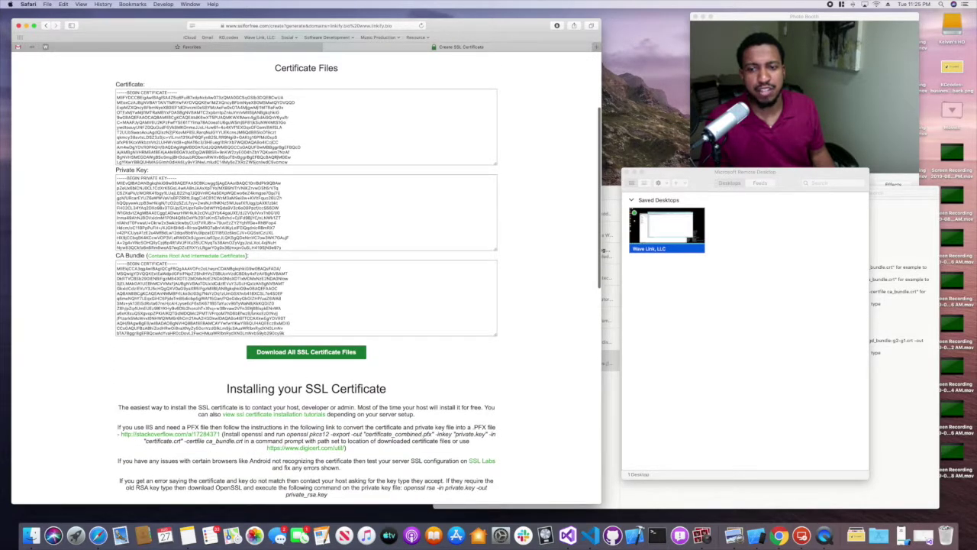
pyautogui.click(308, 352)
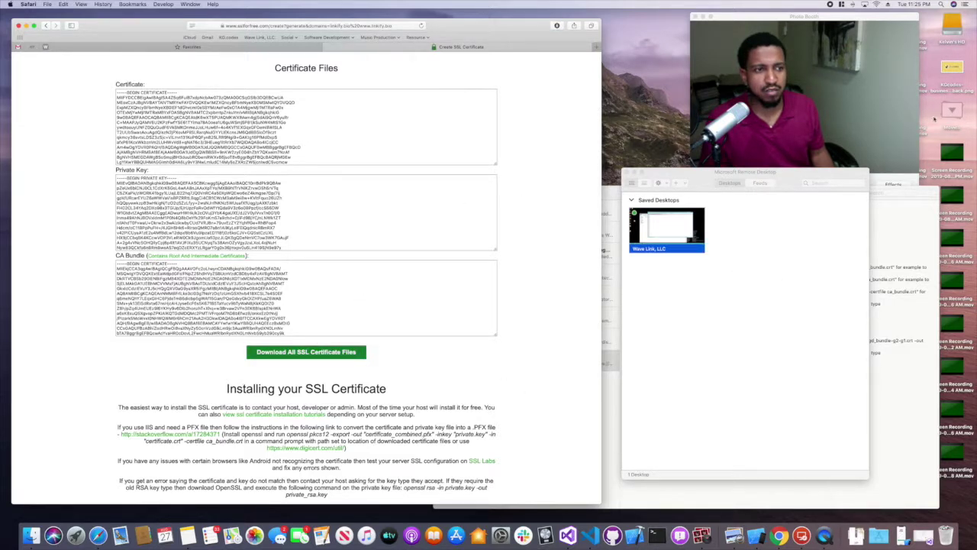
pyautogui.click(876, 327)
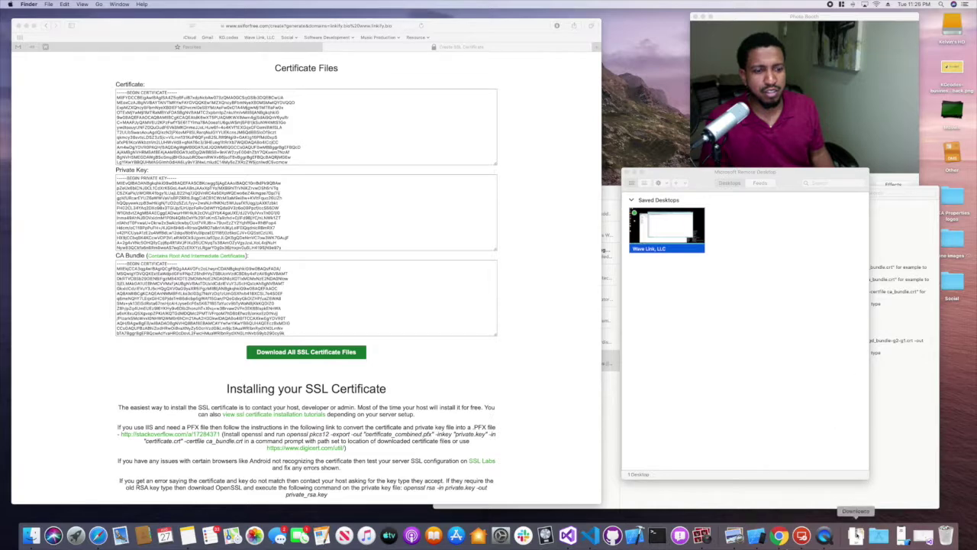
pyautogui.click(856, 536)
pyautogui.click(856, 503)
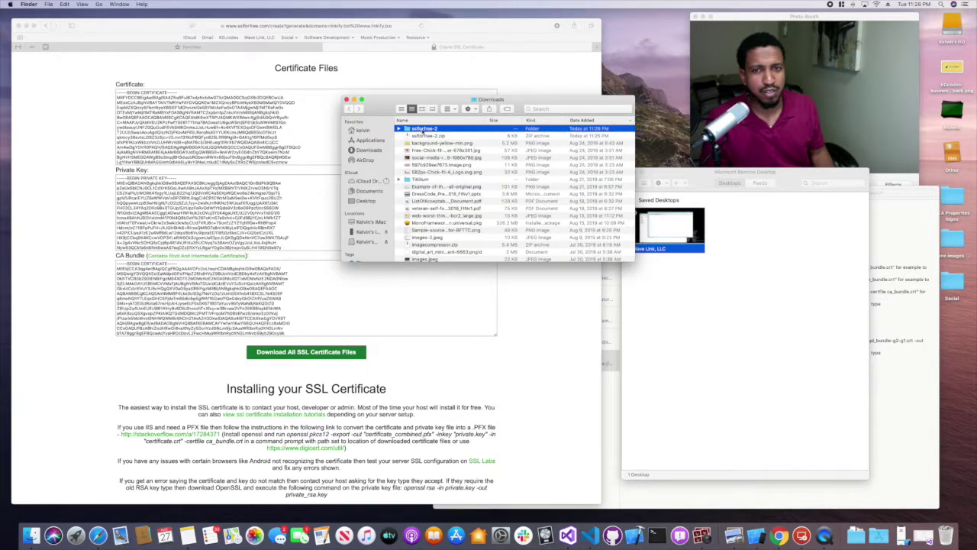
pyautogui.doubleClick(422, 130)
pyautogui.press('super+a')
pyautogui.moveTo(427, 131); pyautogui.dragTo(954, 327)
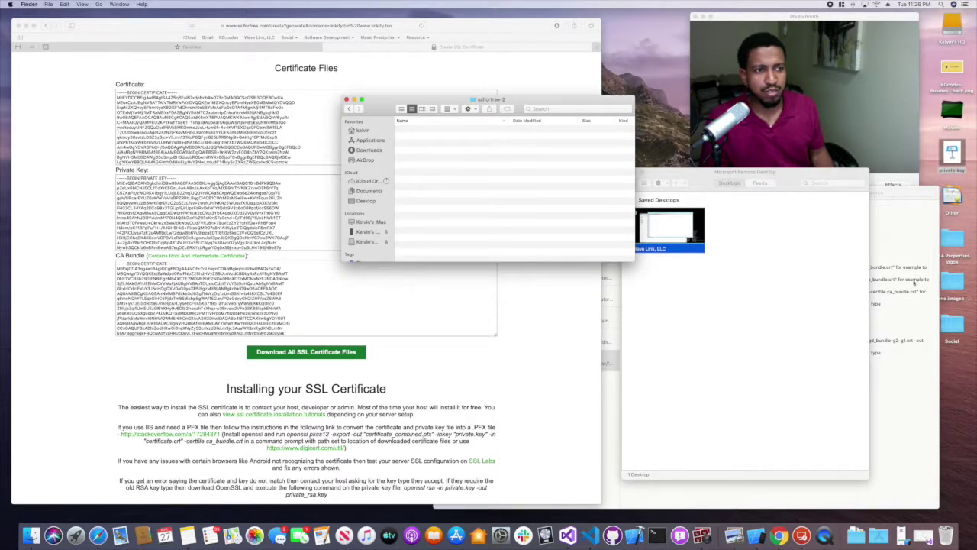
# Step: Open Terminal, return to the SSL For Free page and highlight the IIS instructions for converting the certificate and private key to PFX
pyautogui.click(658, 536)
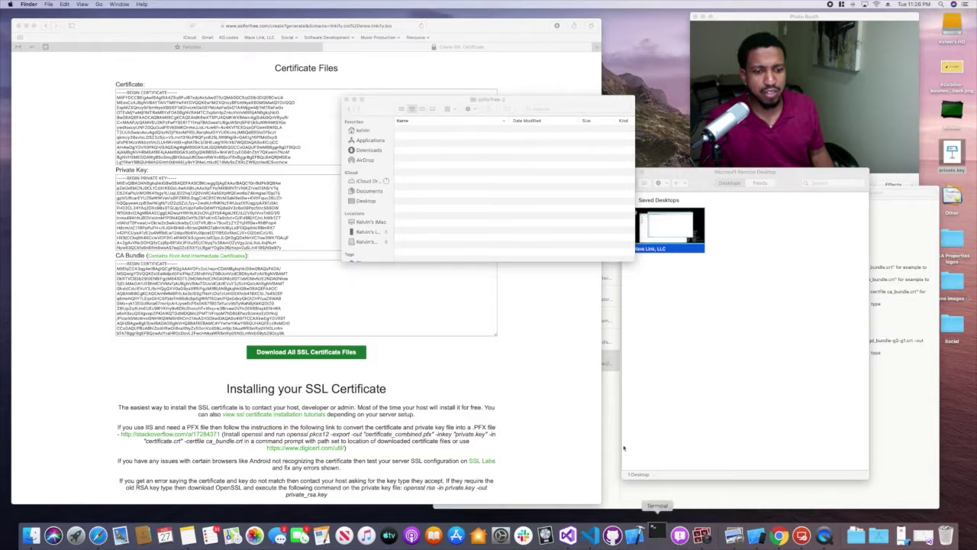
pyautogui.moveTo(194, 140); pyautogui.dragTo(538, 241)
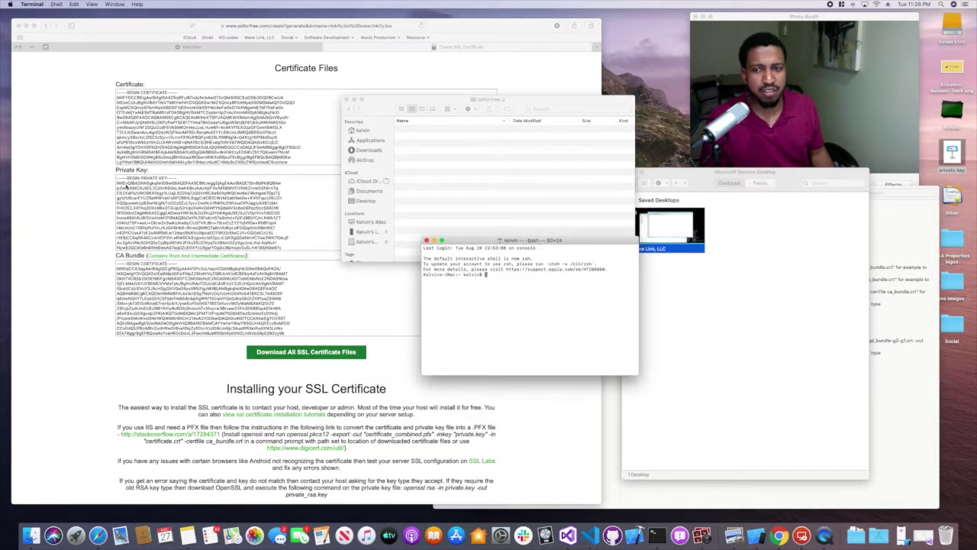
pyautogui.click(108, 177)
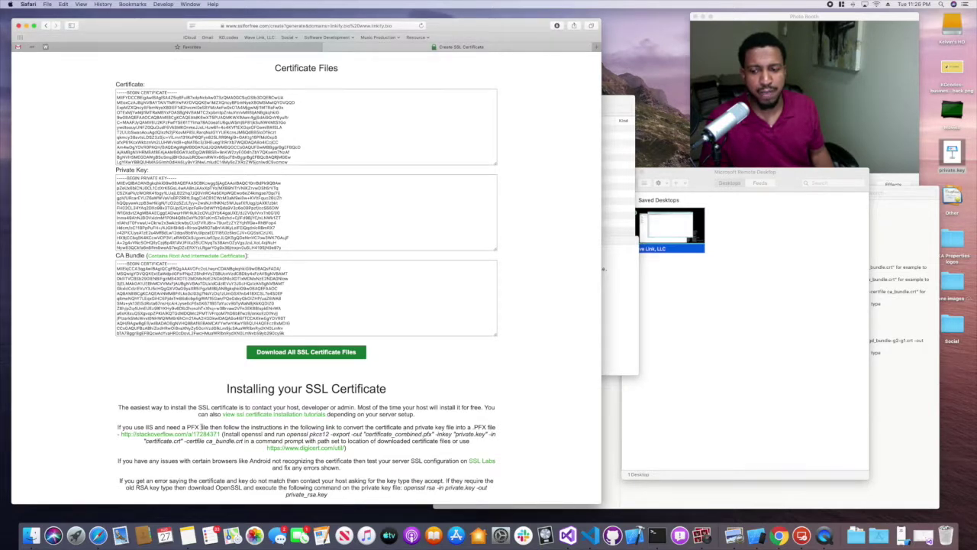
pyautogui.moveTo(156, 427); pyautogui.dragTo(224, 428)
pyautogui.moveTo(118, 428); pyautogui.dragTo(494, 451)
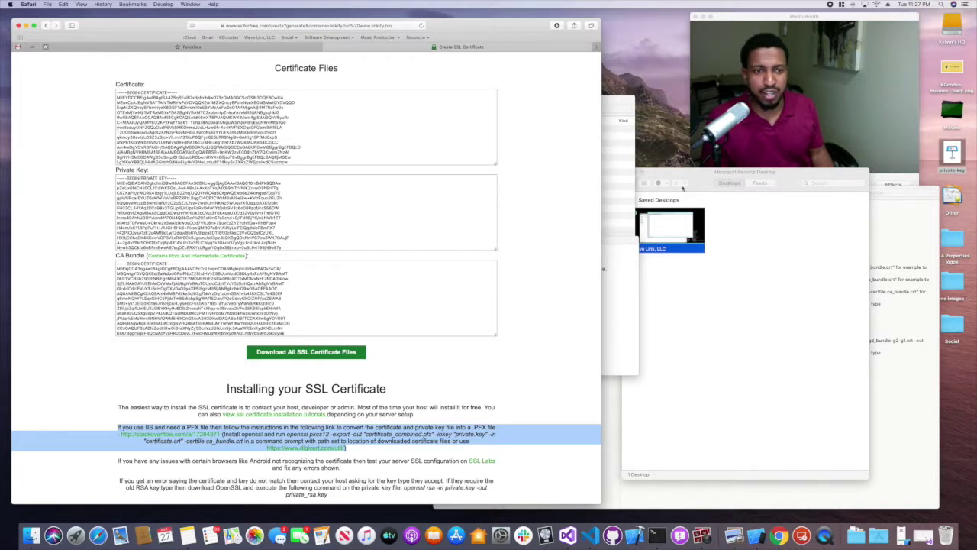
# Step: Bring Terminal back to the front and reposition its window over the certificate page
pyautogui.click(699, 183)
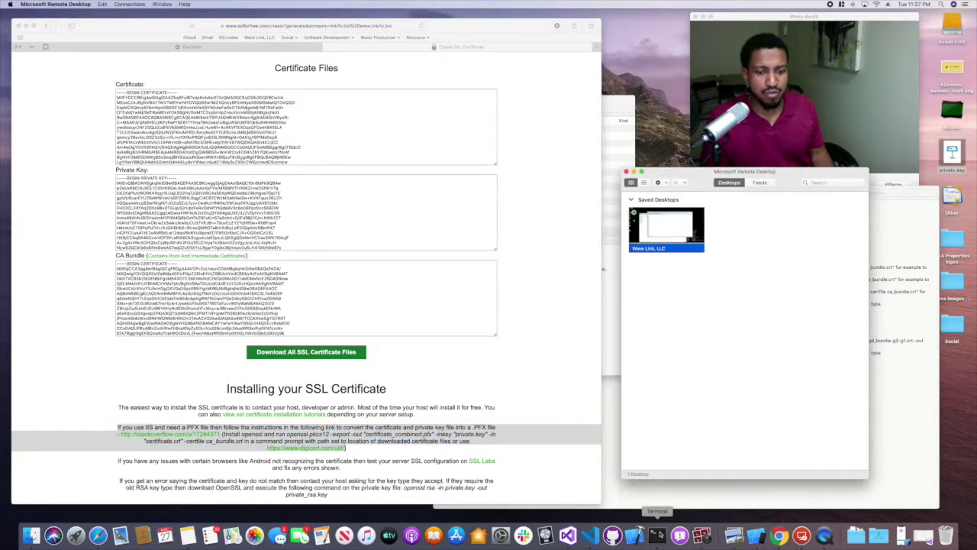
pyautogui.click(657, 535)
pyautogui.moveTo(498, 240)
pyautogui.mouseDown()
pyautogui.moveTo(476, 232)
pyautogui.moveTo(486, 230)
pyautogui.mouseUp()
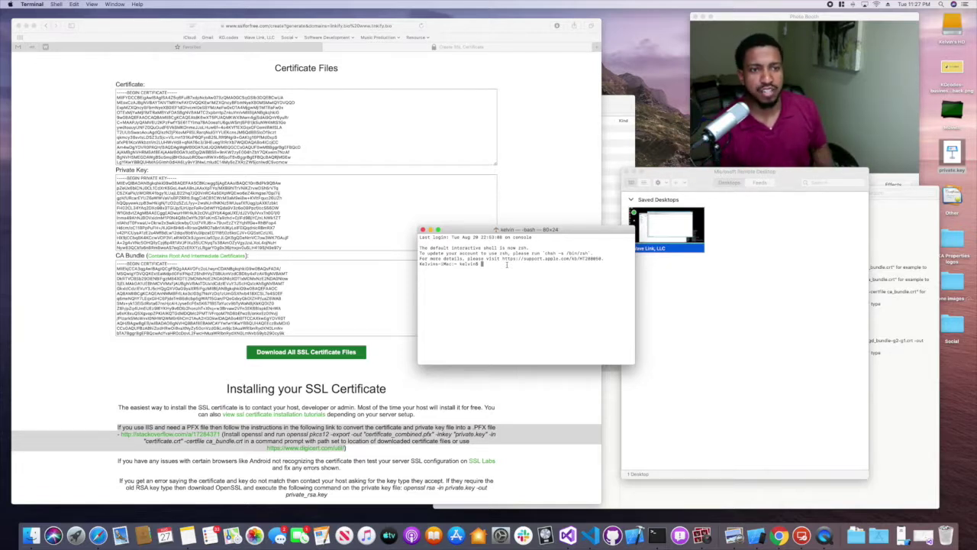
pyautogui.moveTo(534, 228); pyautogui.dragTo(523, 229)
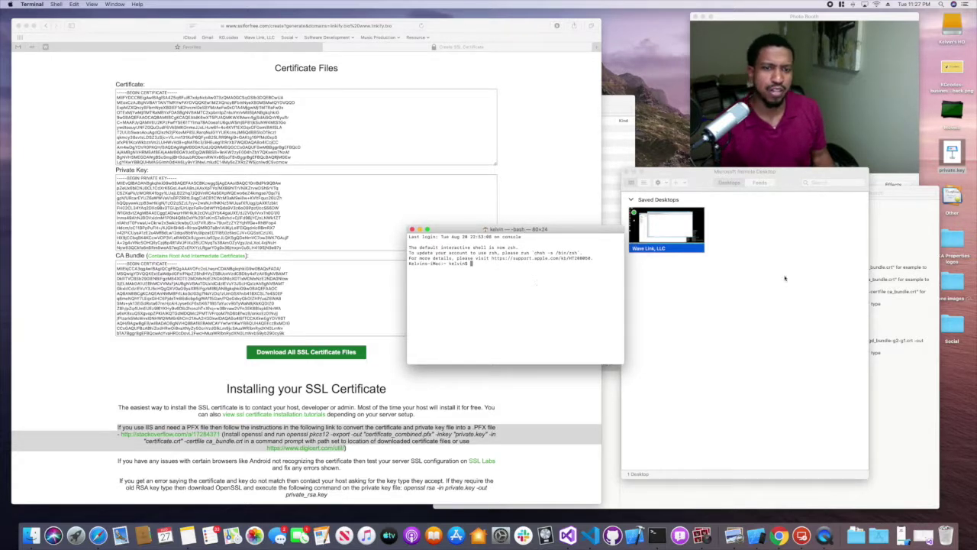
pyautogui.moveTo(536, 234); pyautogui.dragTo(539, 243)
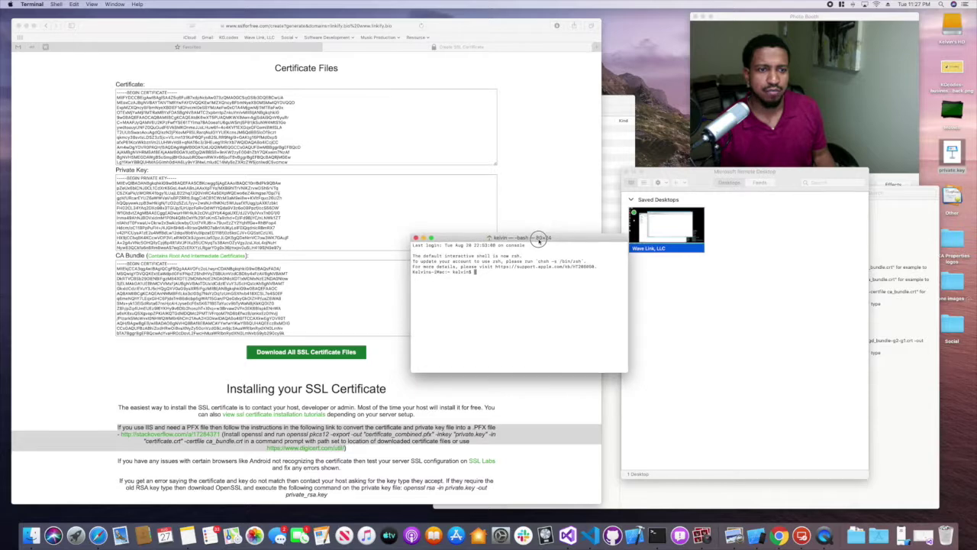
# Step: Copy the Linkify.Bio openssl command from the SSL Instructions note, checking the certificate files on the desktop
pyautogui.click(910, 288)
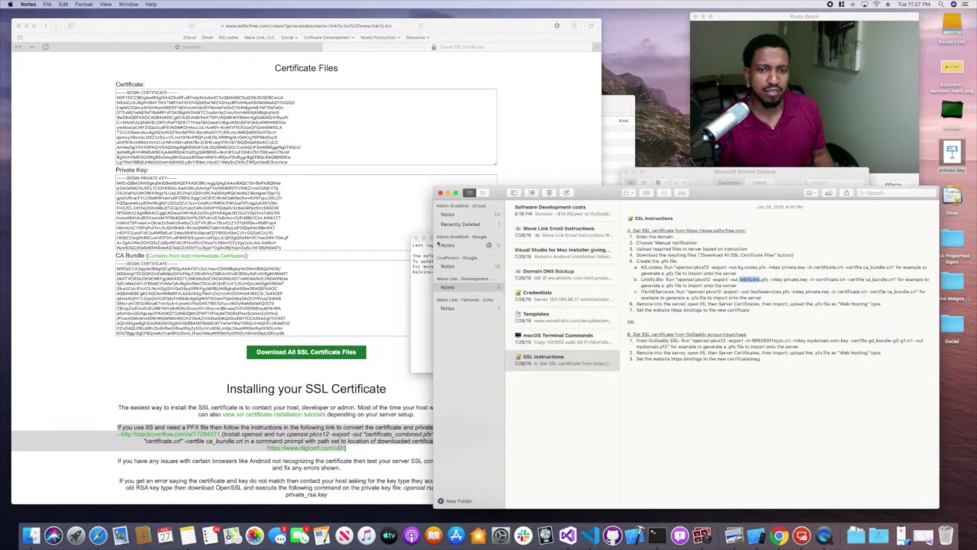
pyautogui.click(659, 229)
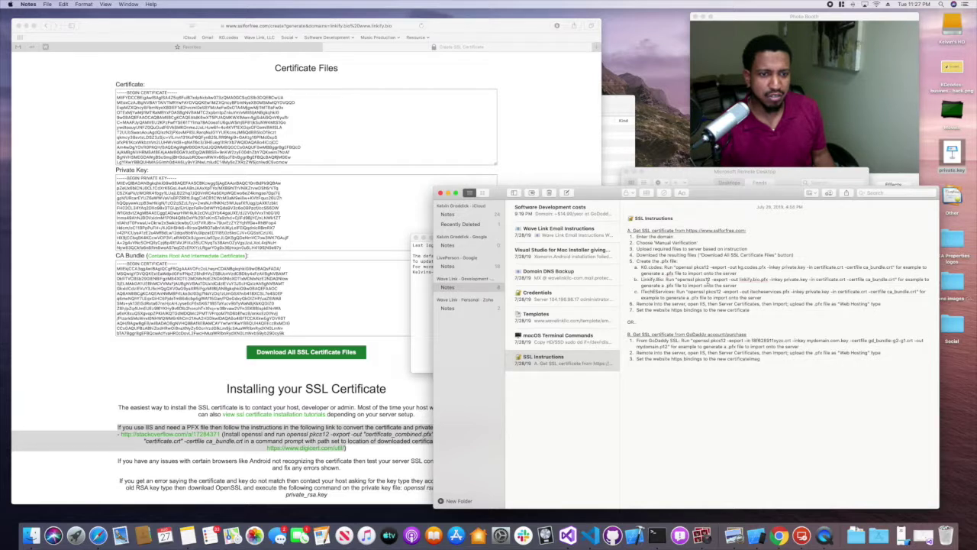
pyautogui.moveTo(678, 280); pyautogui.dragTo(817, 280)
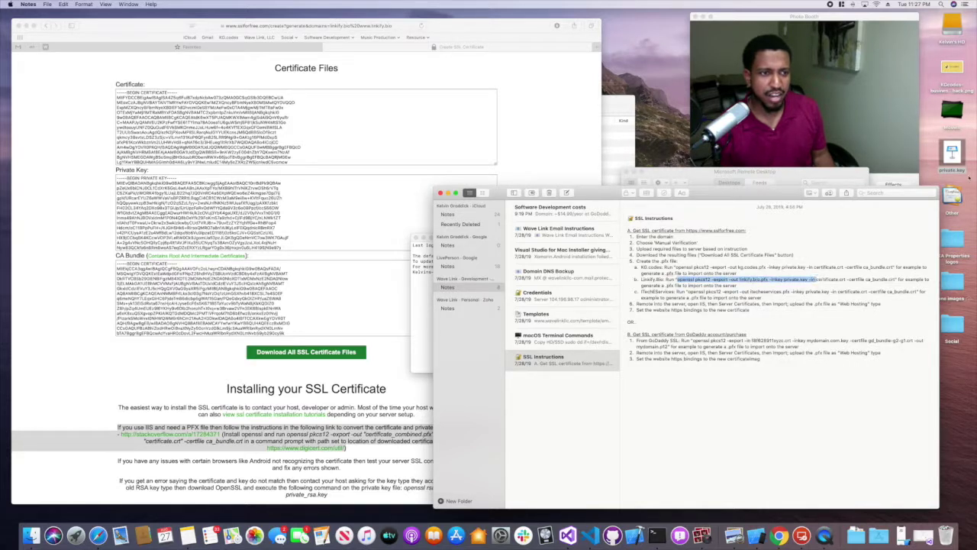
pyautogui.click(952, 194)
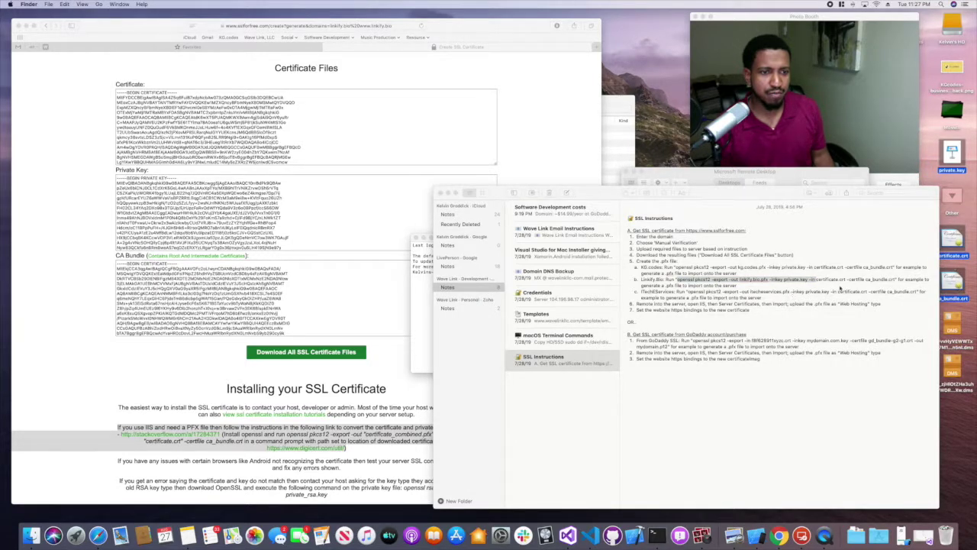
pyautogui.click(896, 281)
pyautogui.moveTo(897, 280); pyautogui.dragTo(674, 280)
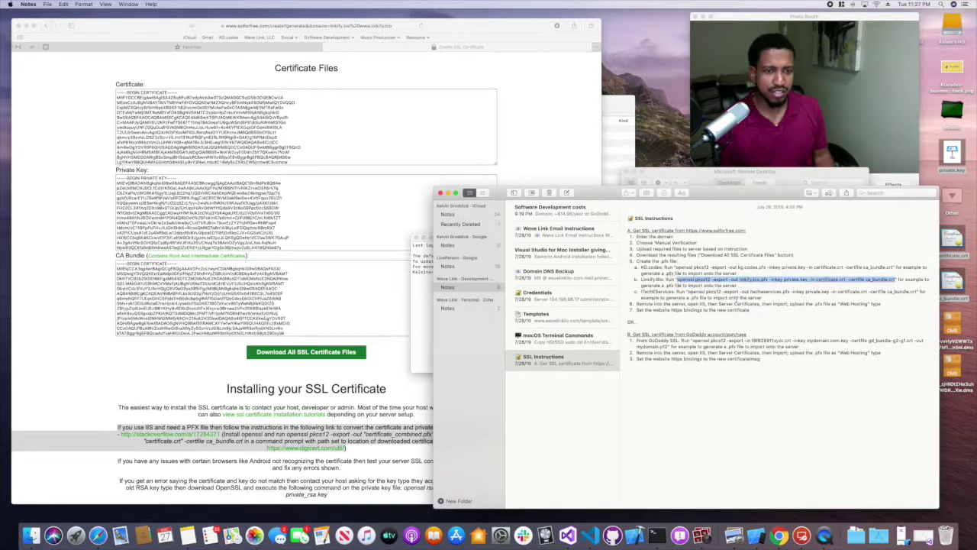
# Step: Change to the Desktop directory in Terminal and list its contents to locate the certificate and key files
pyautogui.click(424, 290)
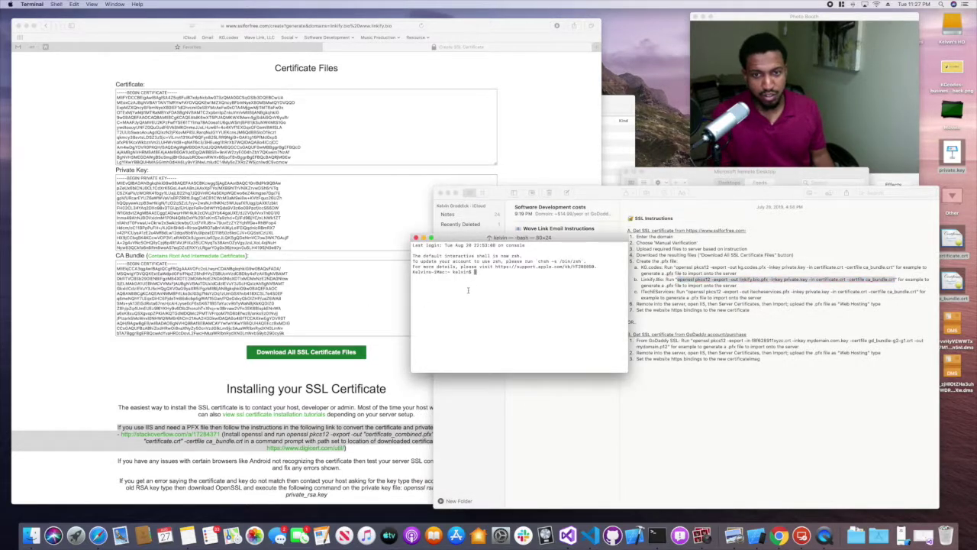
pyautogui.write('ls')
pyautogui.press('Return')
pyautogui.write('cd Desktop')
pyautogui.press('Return')
pyautogui.write('ls')
pyautogui.press('Return')
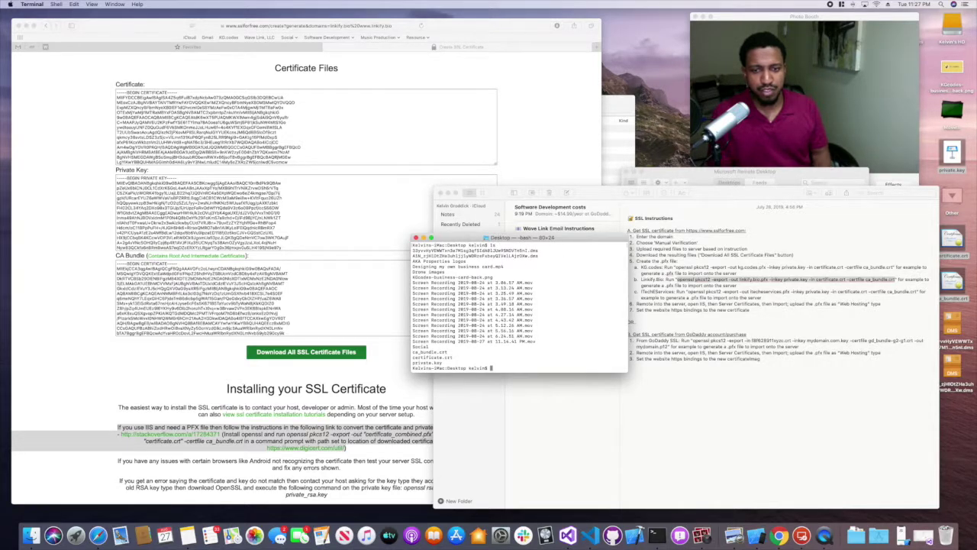
pyautogui.moveTo(413, 352)
pyautogui.mouseDown()
pyautogui.moveTo(454, 353)
pyautogui.moveTo(410, 358)
pyautogui.mouseUp()
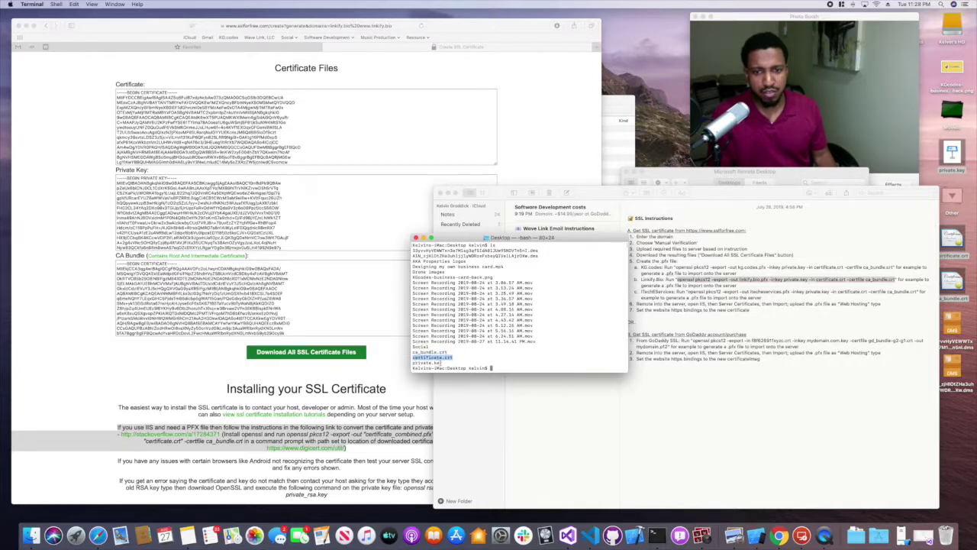
# Step: Run openssl pkcs12 -export -out linkify.bio.pfx -inkey private.key -in certificate.crt -certfile ca_bundle.crt with a blank export password
pyautogui.doubleClick(504, 368)
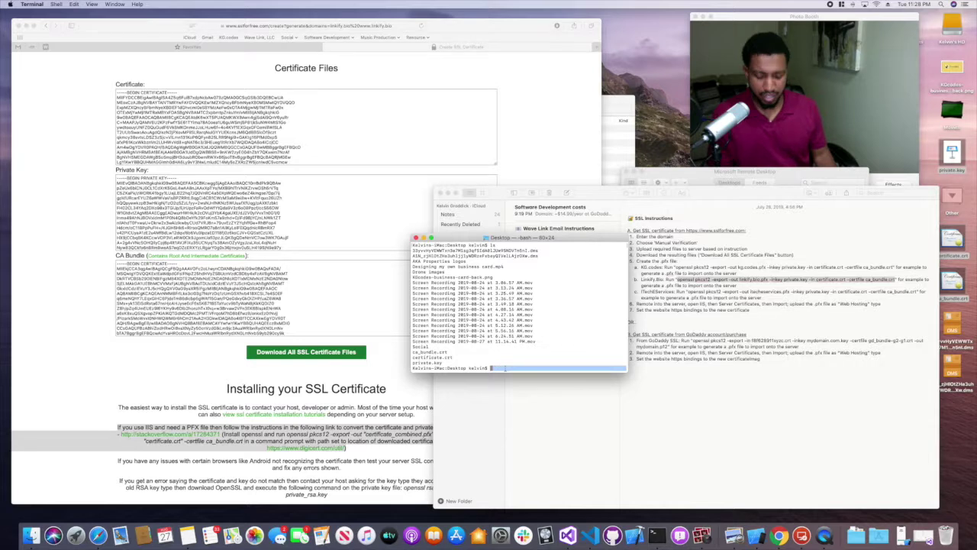
pyautogui.write('openssl pkcs12 -export -out linkify.bio.pfx -inkey private.key -in certificate.crt -certfile ca_bundle.crt')
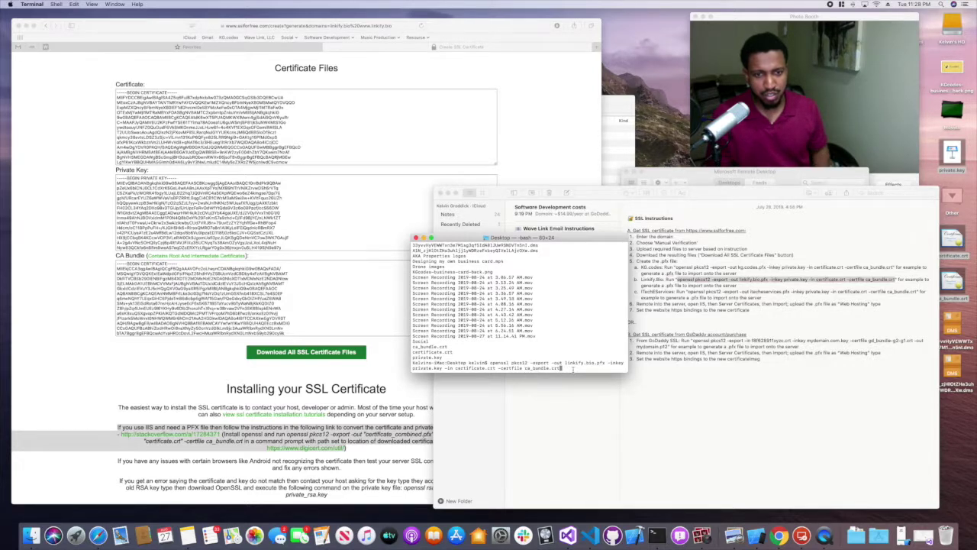
pyautogui.press('Return')
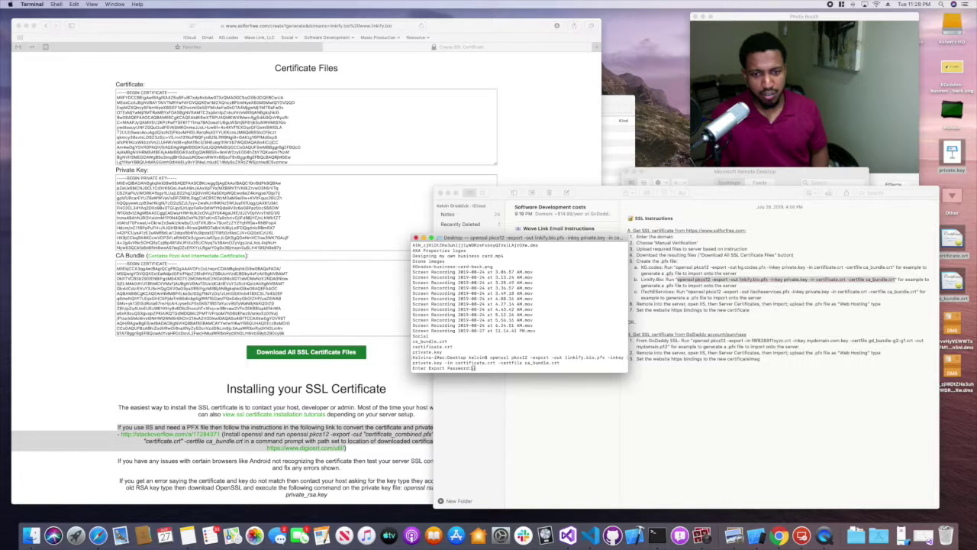
pyautogui.press('Return')
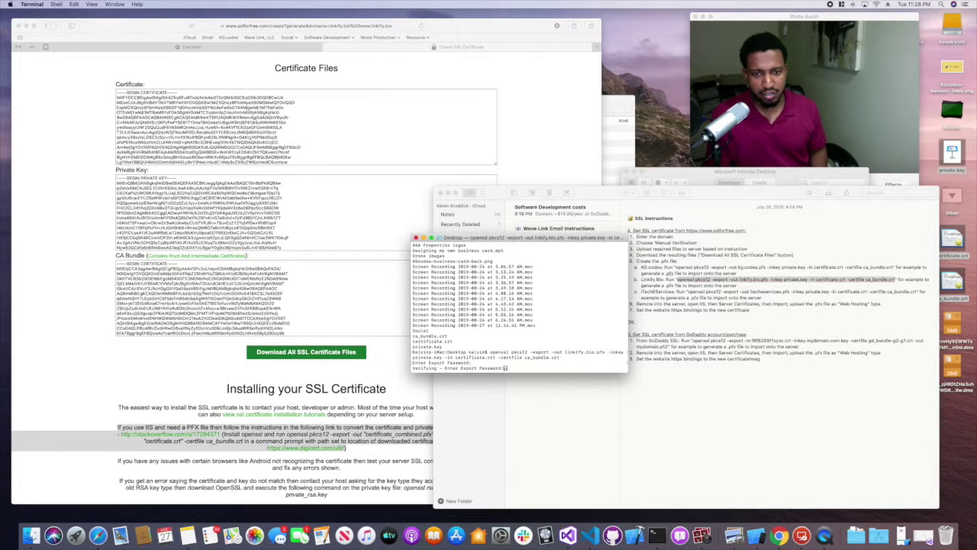
pyautogui.press('Return')
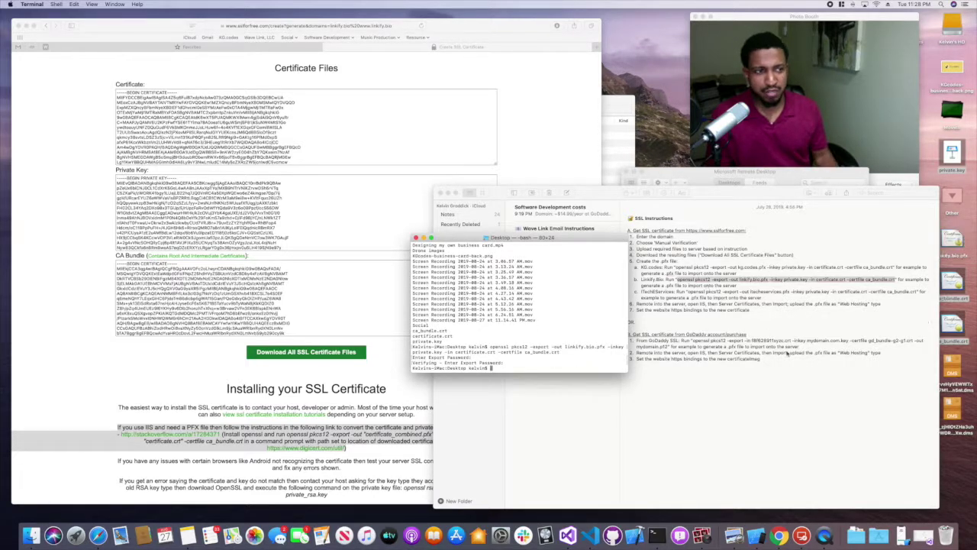
pyautogui.click(955, 251)
pyautogui.moveTo(899, 189); pyautogui.dragTo(870, 189)
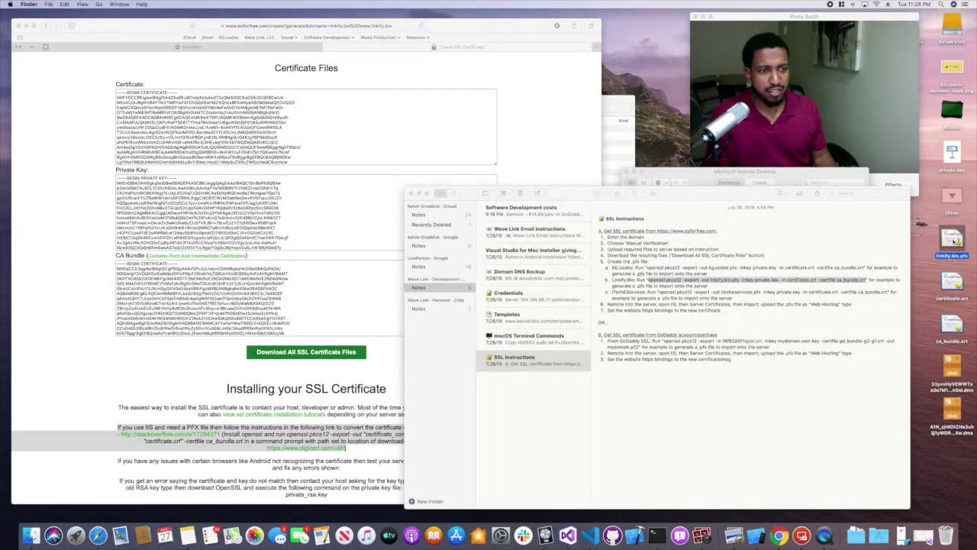
pyautogui.rightClick(954, 242)
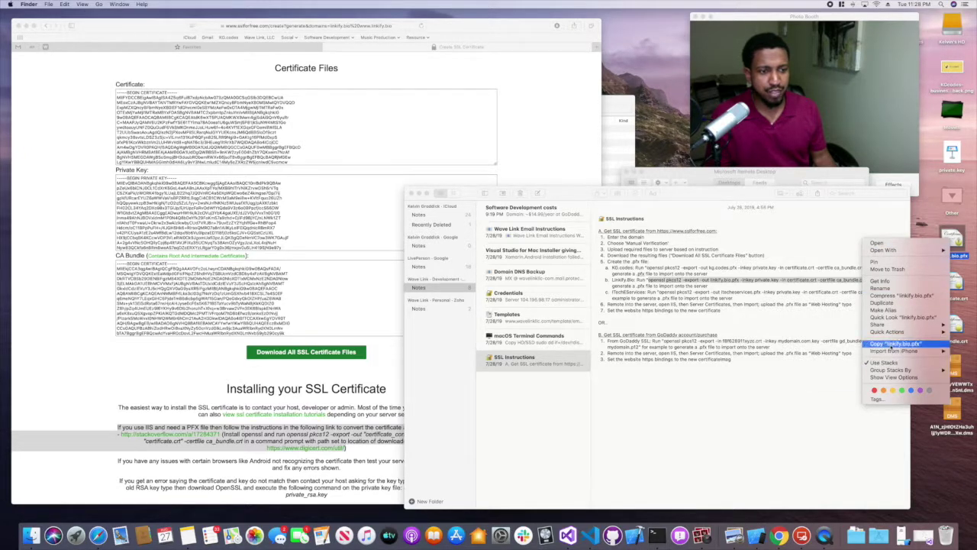
pyautogui.click(892, 345)
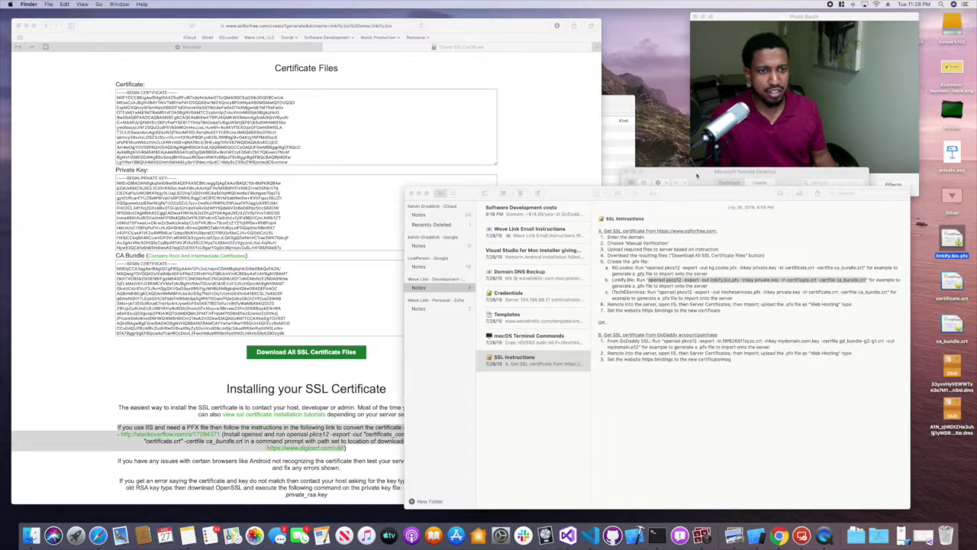
# Step: Switch to the Wave Link, LLC remote desktop and paste linkify.bio.pfx onto the server's desktop
pyautogui.click(696, 176)
pyautogui.doubleClick(666, 232)
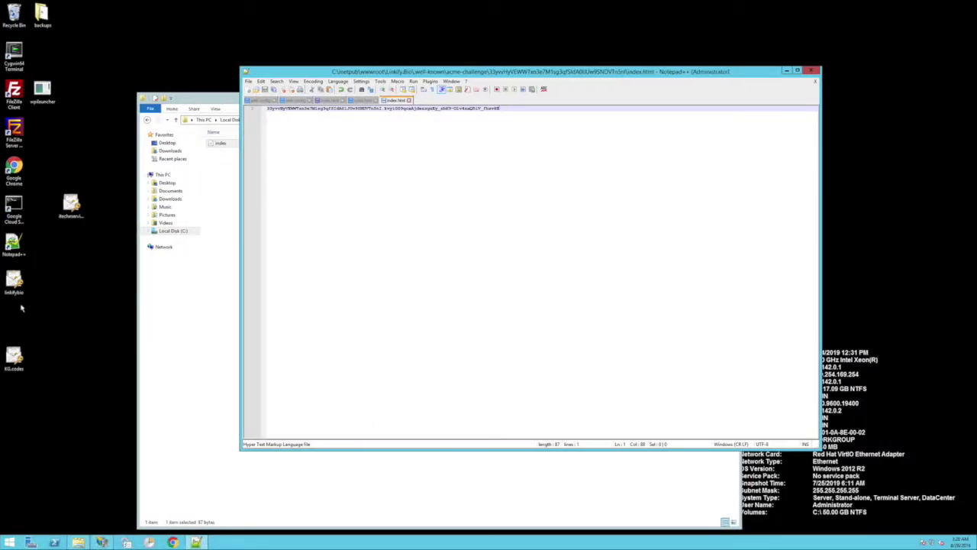
pyautogui.click(35, 313)
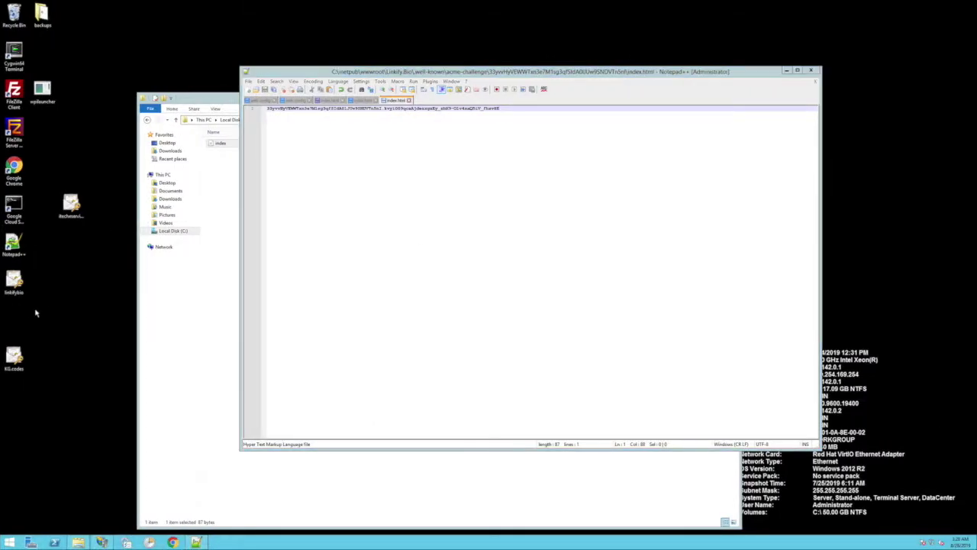
pyautogui.rightClick(17, 315)
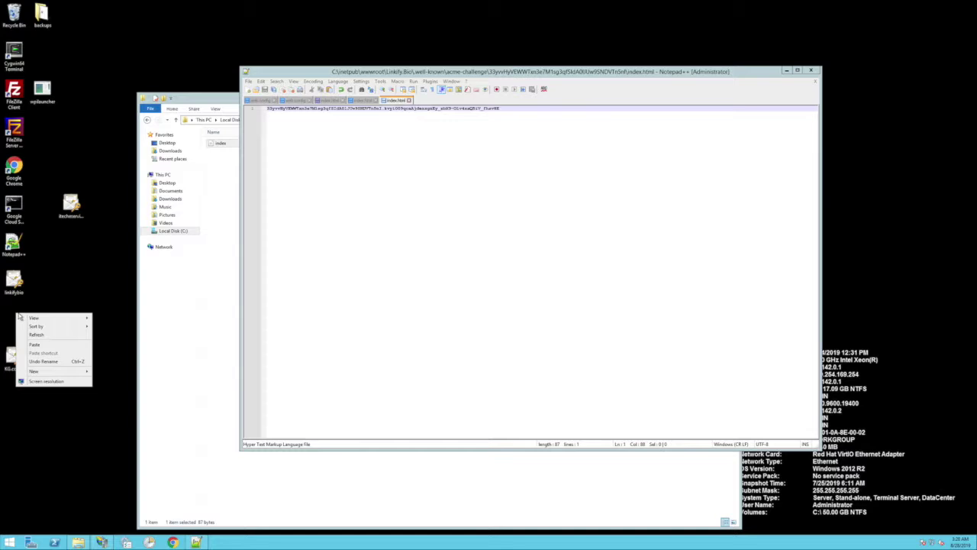
pyautogui.click(44, 344)
# Step: Delete all the PFX certificate files from the server's desktop, including the linkify.bio, KG.codes and itechservices ones
pyautogui.click(14, 283)
pyautogui.rightClick(13, 280)
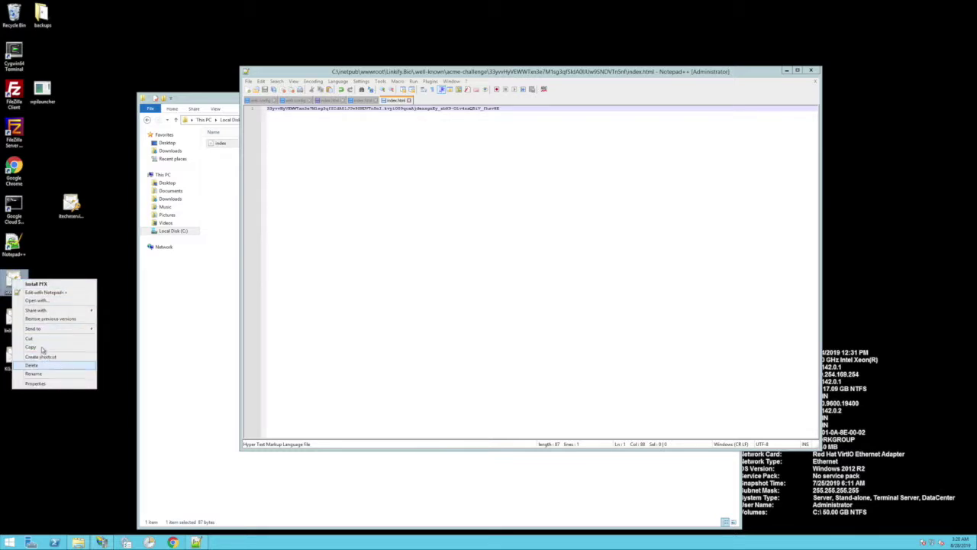
pyautogui.click(52, 267)
pyautogui.moveTo(34, 273); pyautogui.dragTo(10, 336)
pyautogui.rightClick(9, 325)
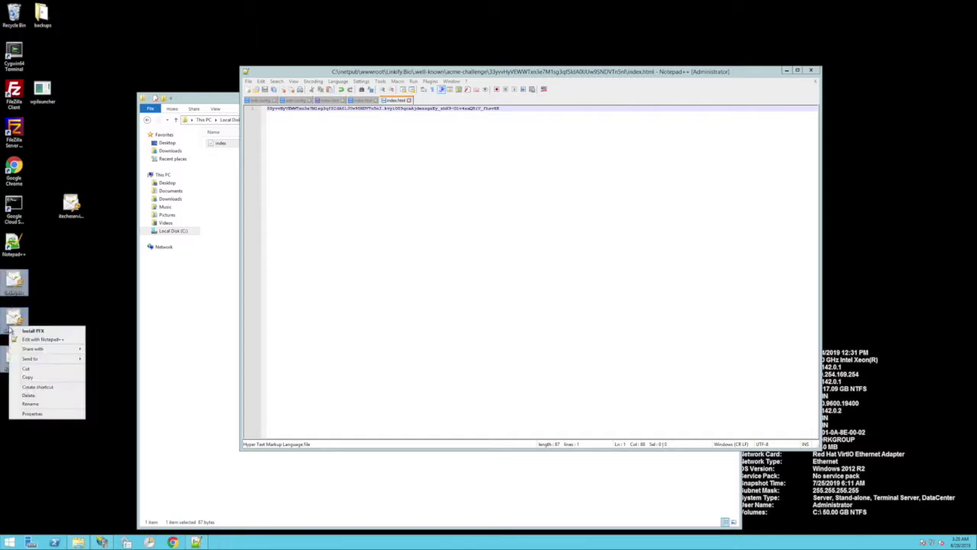
pyautogui.click(30, 395)
pyautogui.rightClick(72, 205)
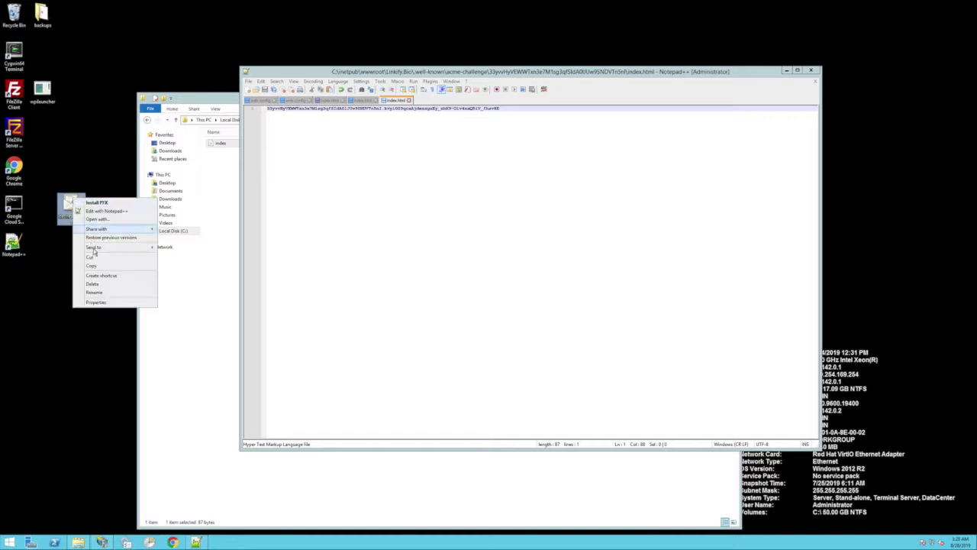
pyautogui.click(90, 282)
# Step: Paste the copied linkify.bio PFX file onto the cleared server desktop
pyautogui.rightClick(22, 287)
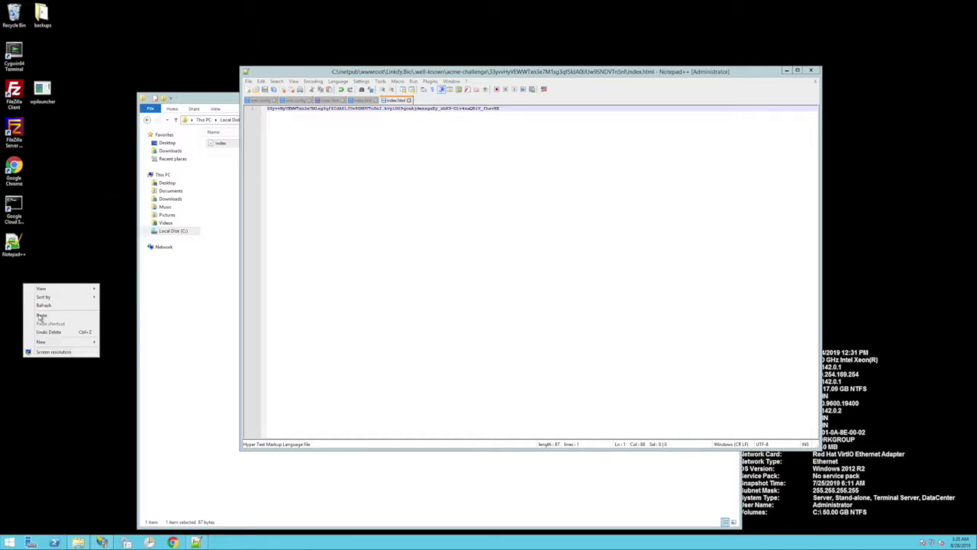
pyautogui.click(42, 316)
pyautogui.hotkey('ctrl', 'v')
pyautogui.press('Return')
# Step: Open the Administrative Tools folder on the server
pyautogui.click(238, 244)
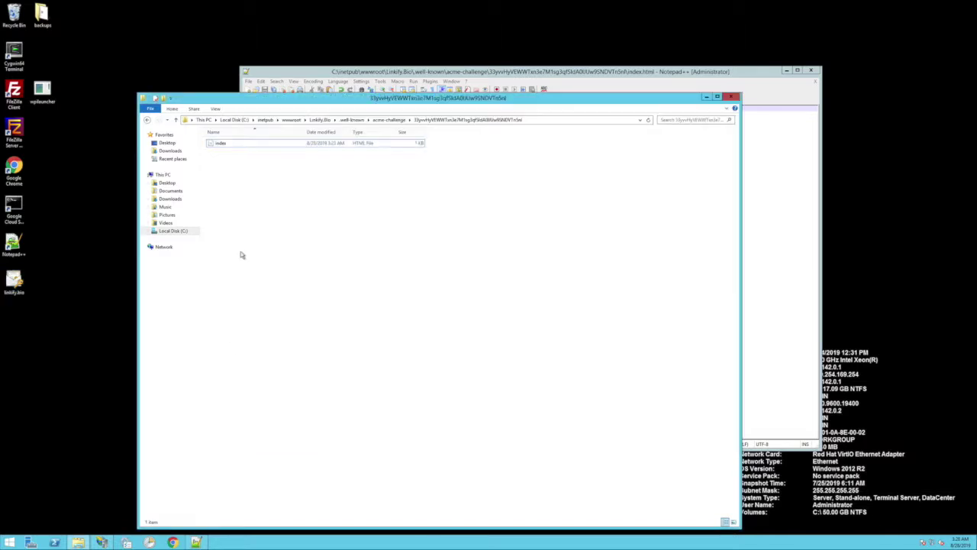
pyautogui.click(127, 542)
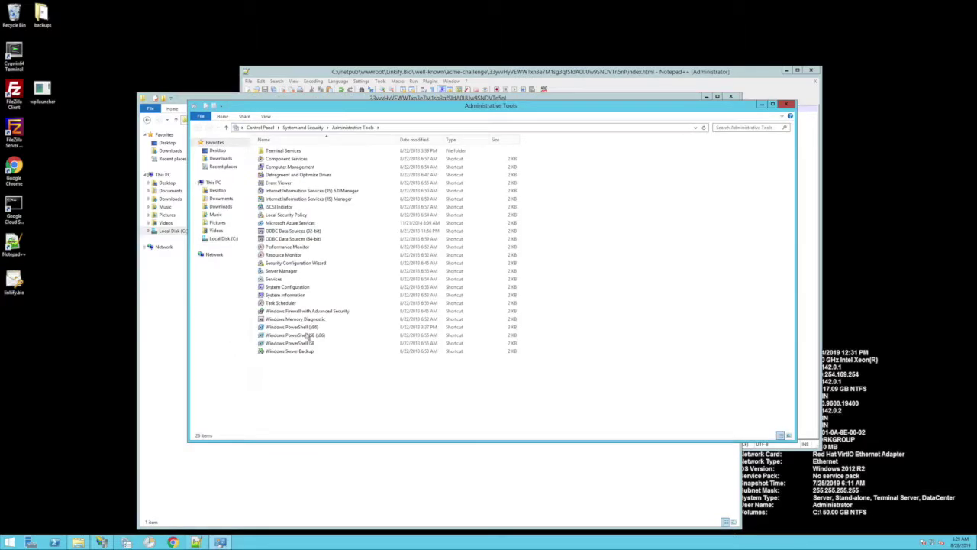
pyautogui.click(327, 191)
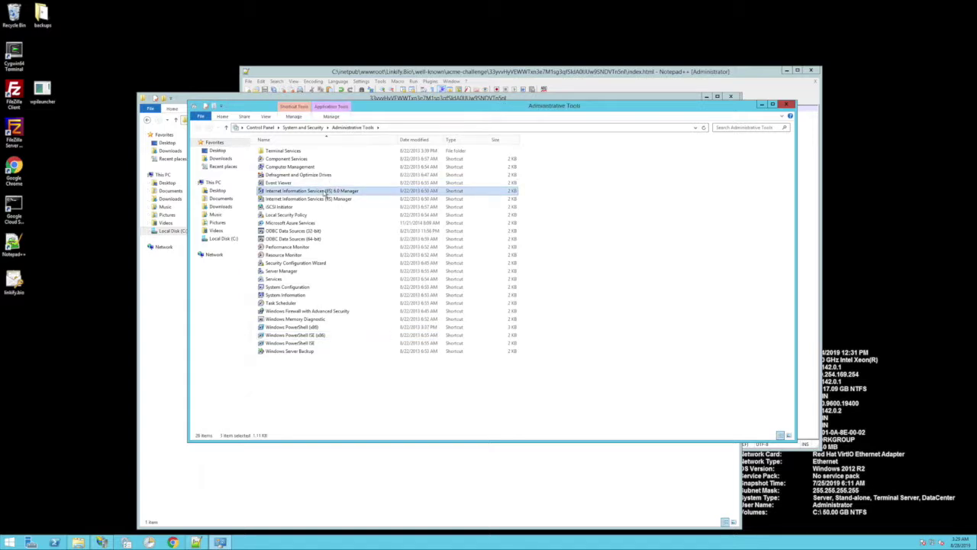
pyautogui.doubleClick(327, 193)
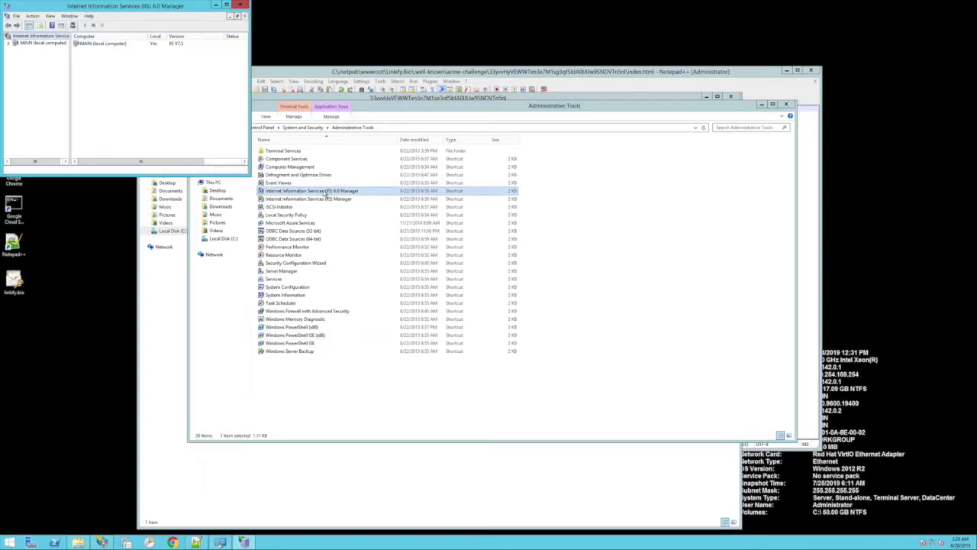
pyautogui.click(237, 5)
# Step: Launch Internet Information Services (IIS) Manager and open the Server Certificates of the MAIN server
pyautogui.doubleClick(296, 199)
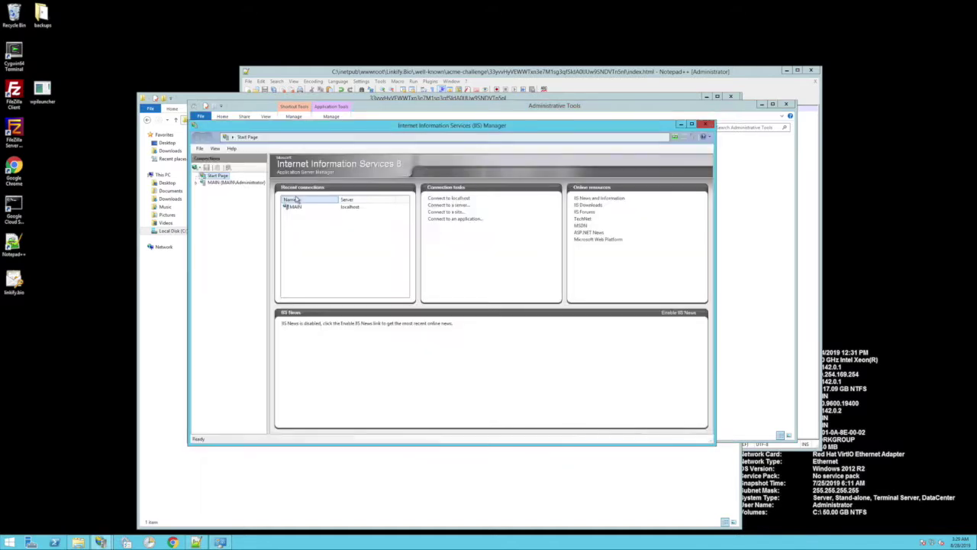
pyautogui.doubleClick(203, 183)
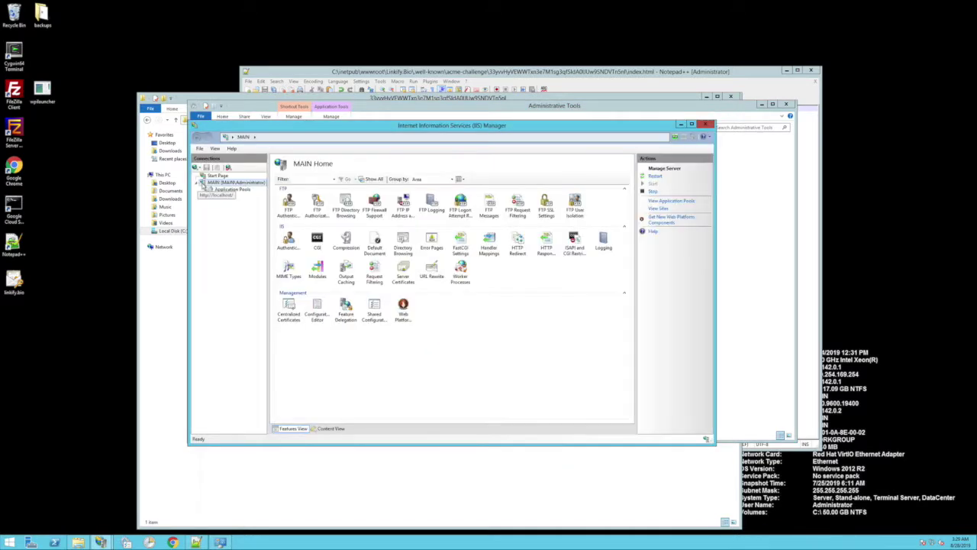
pyautogui.click(220, 196)
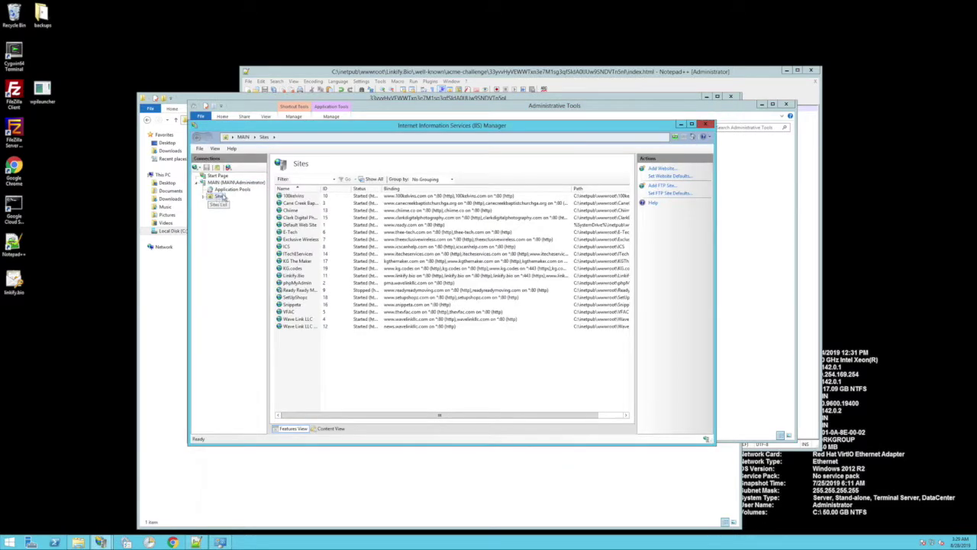
pyautogui.click(235, 183)
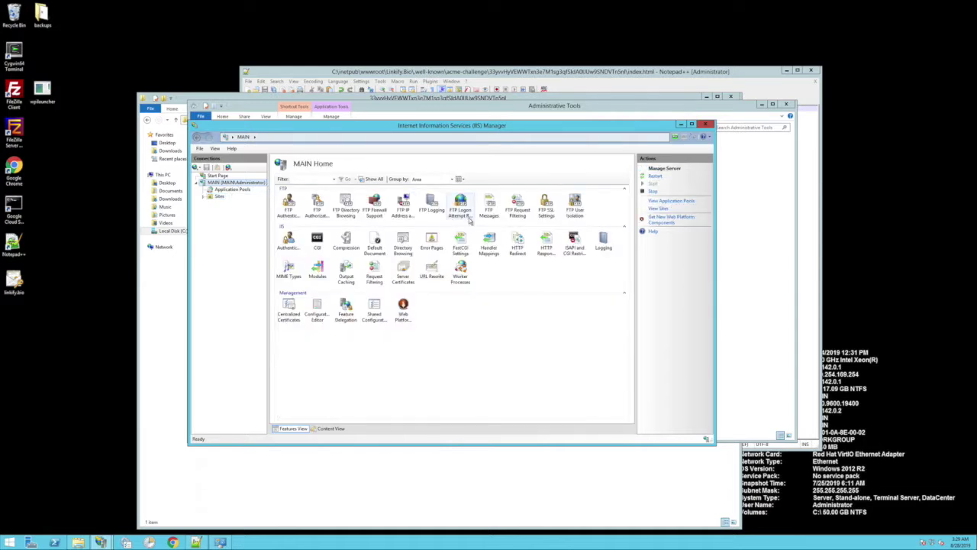
pyautogui.doubleClick(405, 273)
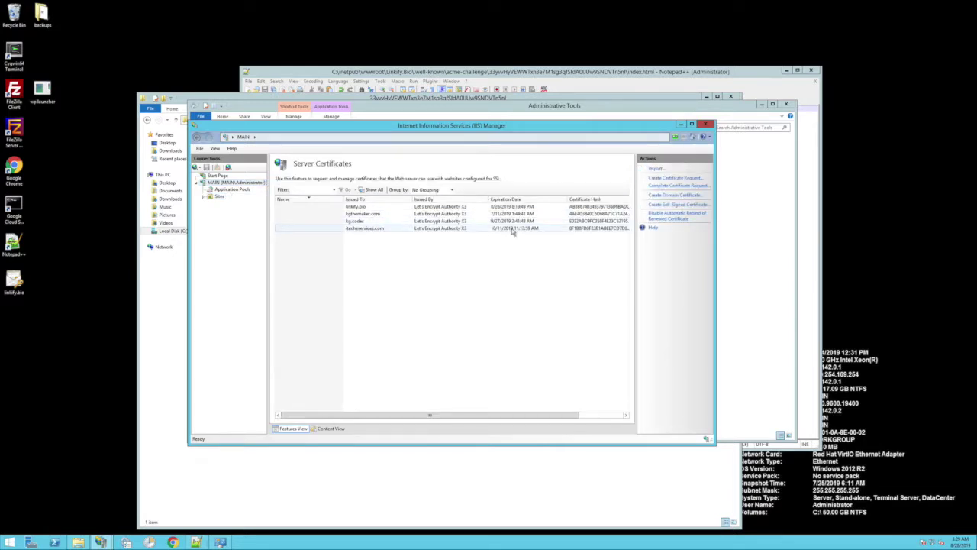
pyautogui.click(513, 229)
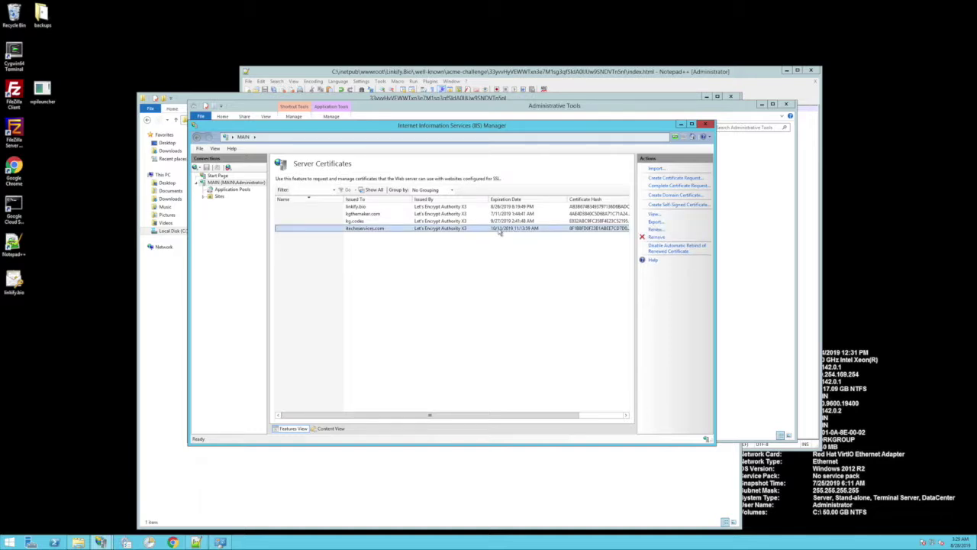
# Step: Permanently remove the old linkify.bio certificate from the server certificates
pyautogui.click(374, 208)
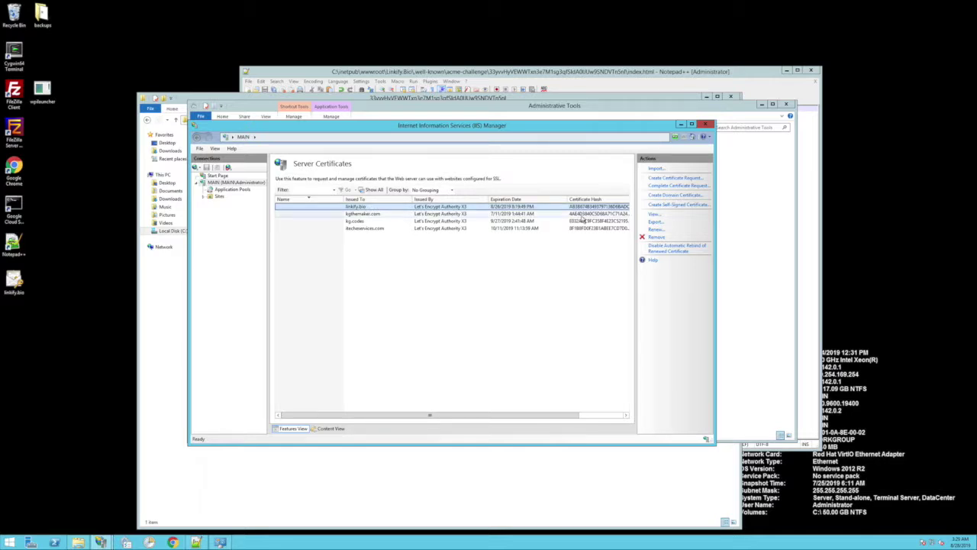
pyautogui.click(659, 242)
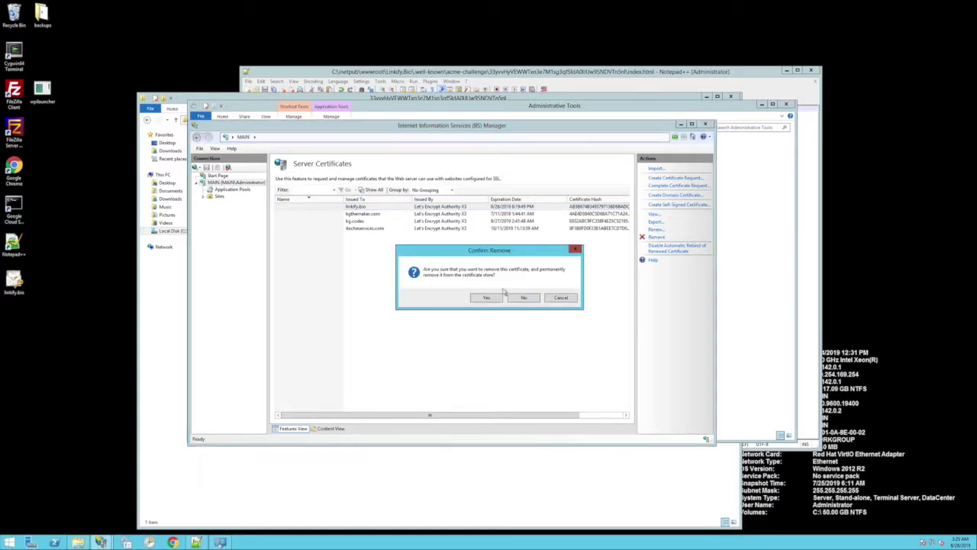
pyautogui.click(487, 298)
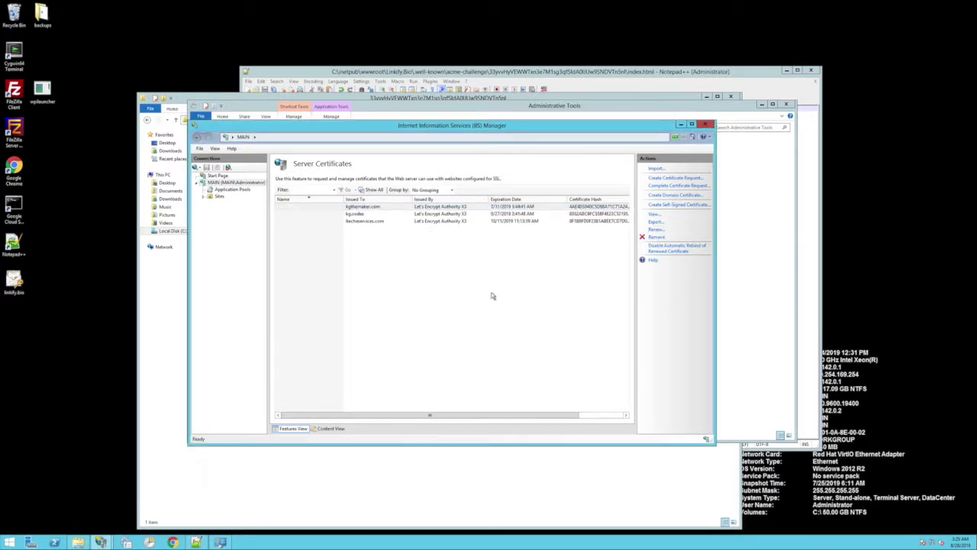
# Step: Import linkify.bio.pfx from the Desktop into the Web Hosting certificate store, leaving the password blank and export allowed
pyautogui.click(656, 168)
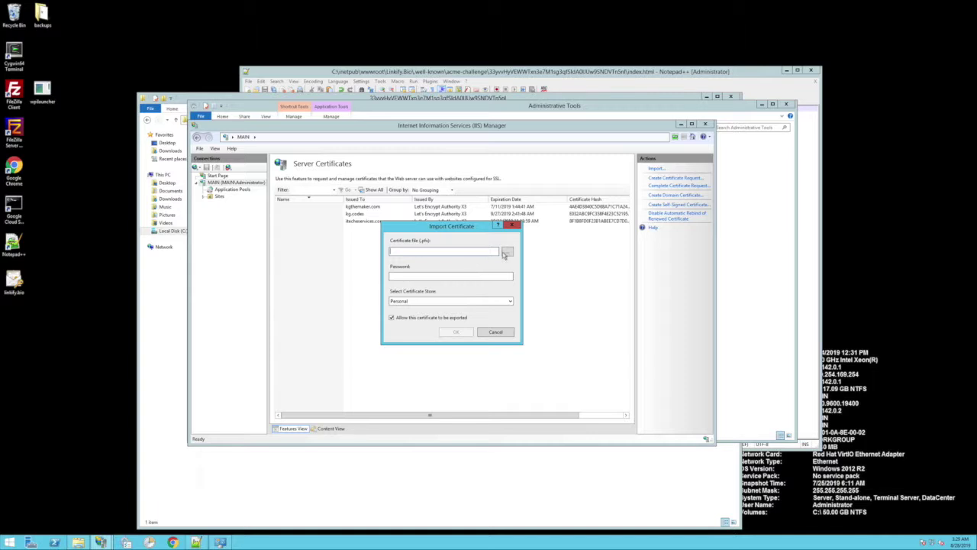
pyautogui.click(506, 251)
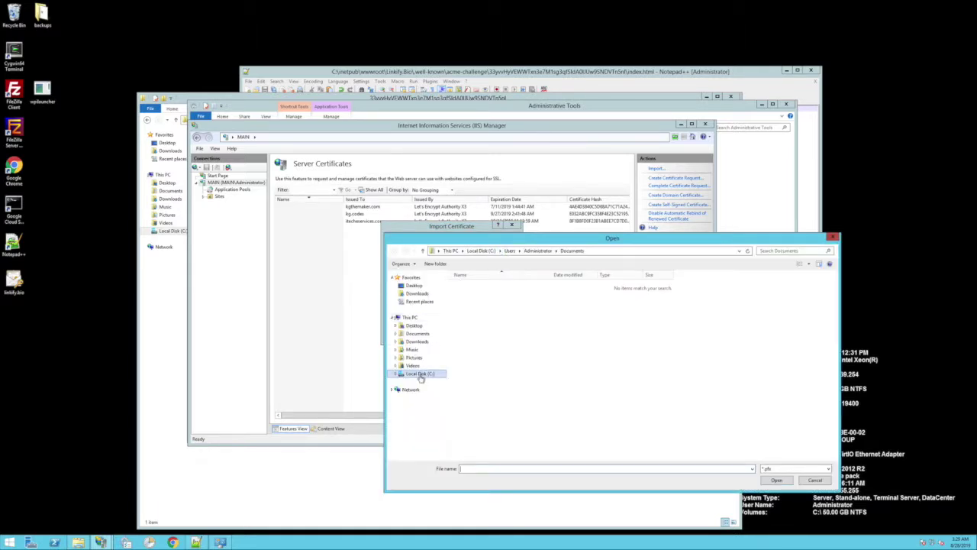
pyautogui.click(413, 326)
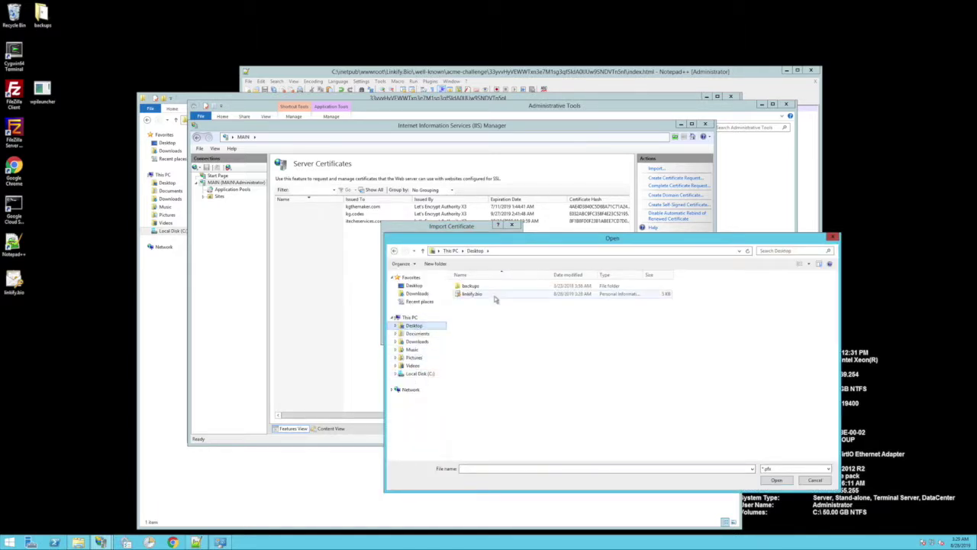
pyautogui.click(481, 296)
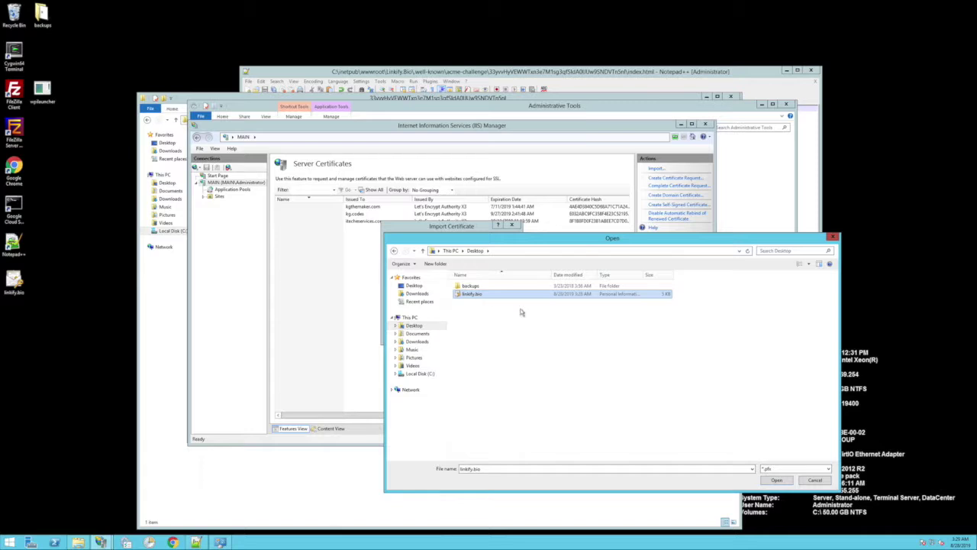
pyautogui.click(776, 481)
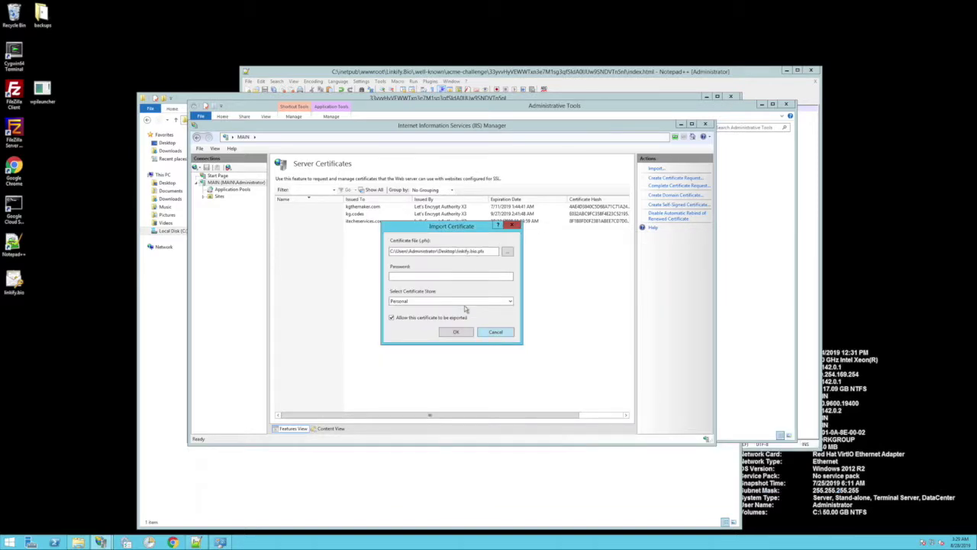
pyautogui.click(432, 301)
pyautogui.click(430, 315)
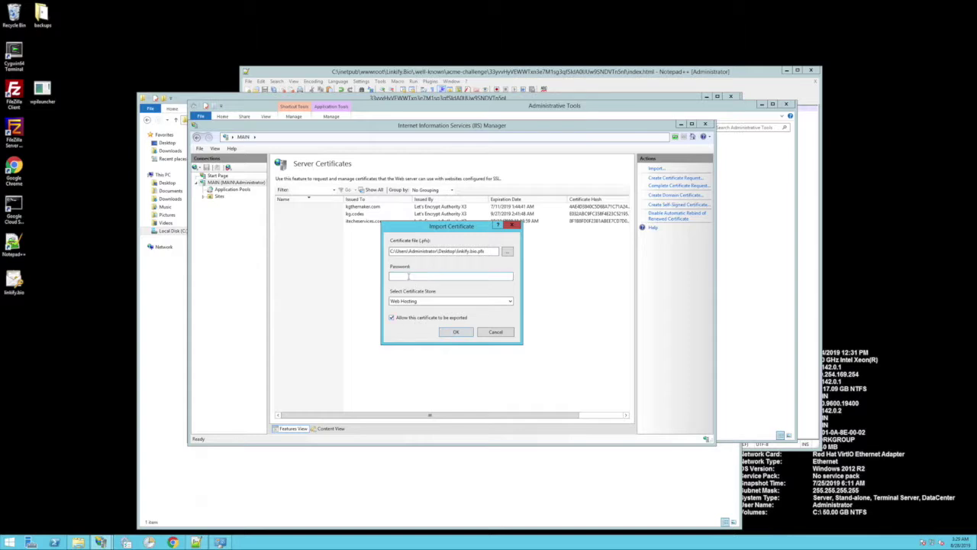
pyautogui.click(455, 333)
pyautogui.click(419, 230)
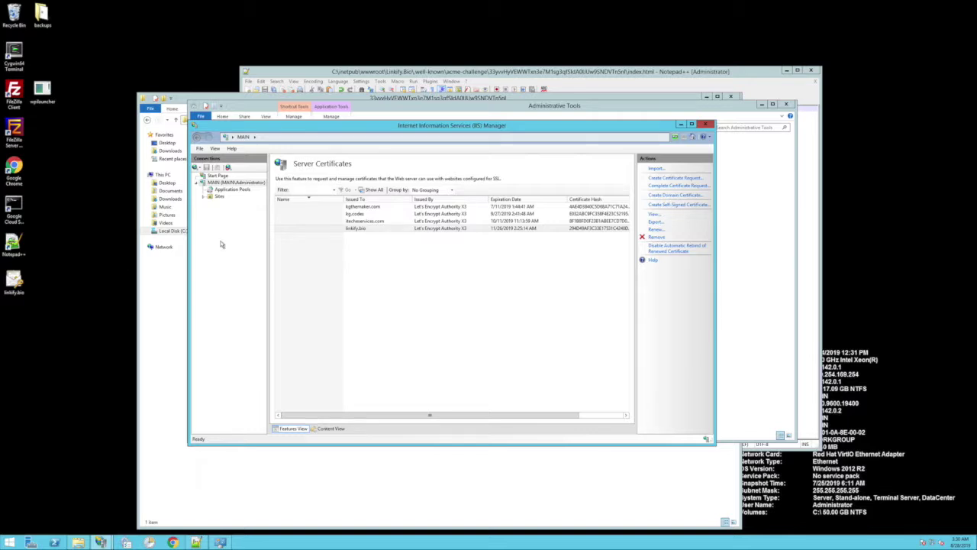
# Step: Edit the Linkify.Bio site's https binding for host linkify.bio on port 443 to use the linkify.bio SSL certificate
pyautogui.click(205, 196)
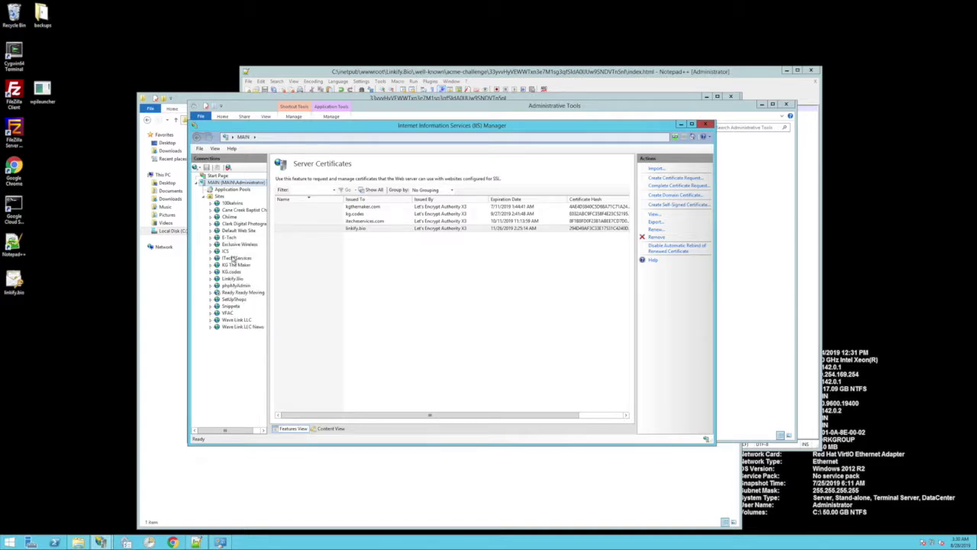
pyautogui.click(232, 279)
pyautogui.rightClick(236, 280)
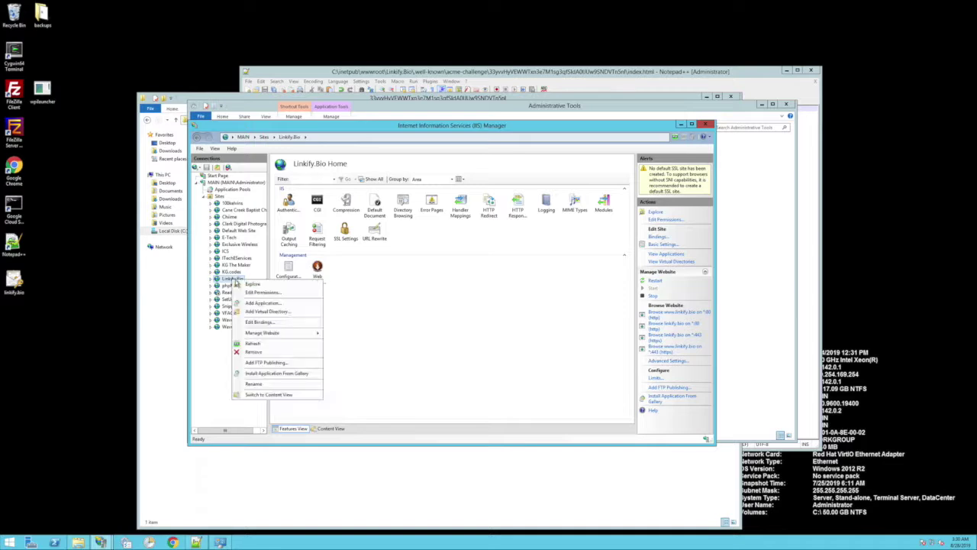
pyautogui.click(268, 322)
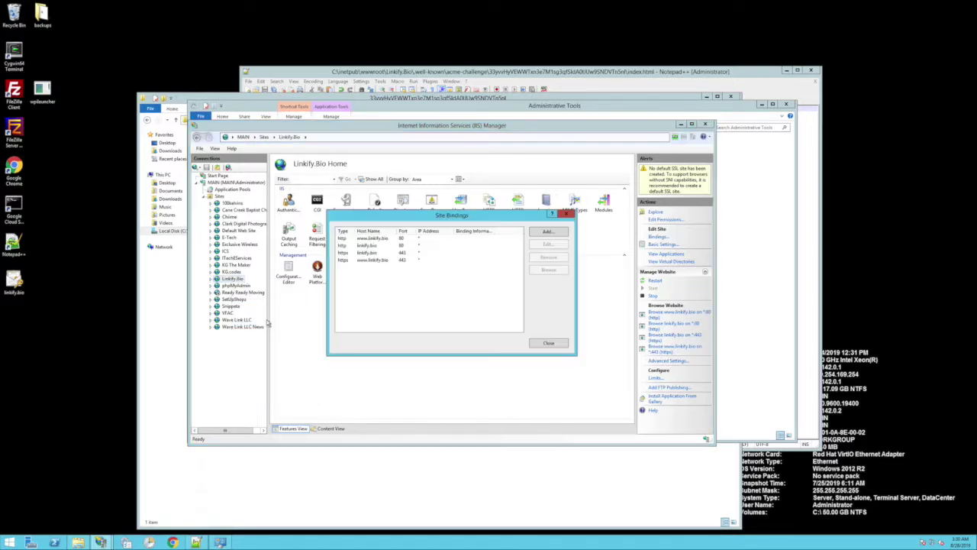
pyautogui.click(355, 254)
pyautogui.click(540, 246)
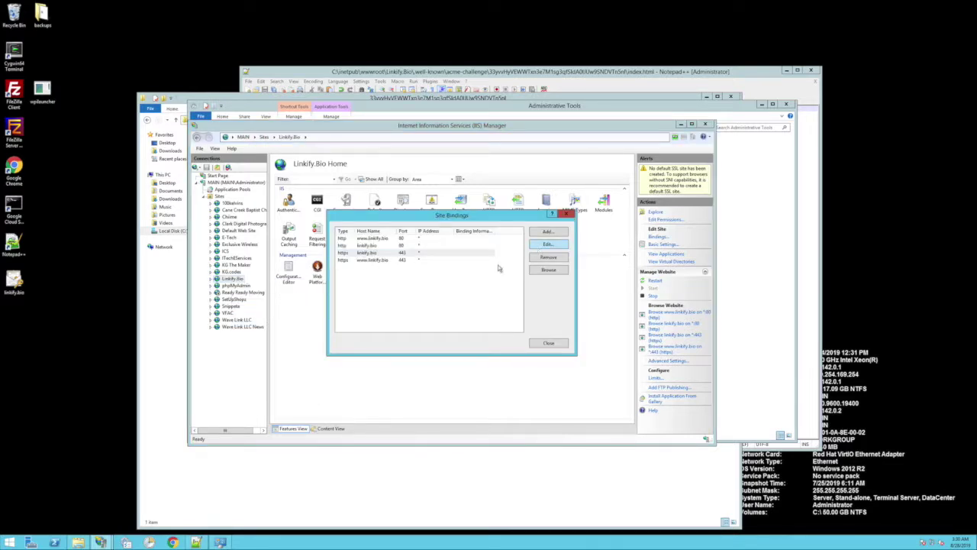
pyautogui.click(437, 310)
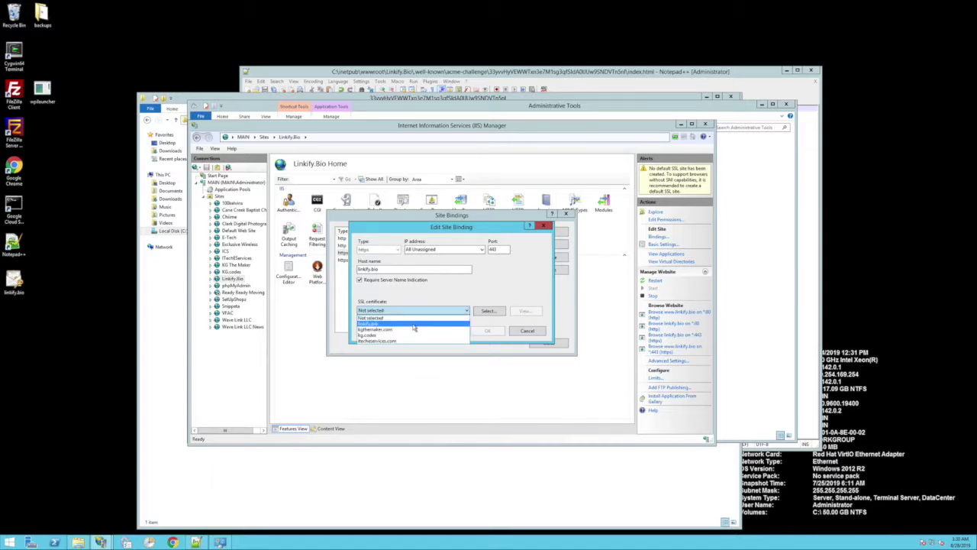
pyautogui.click(415, 327)
pyautogui.click(484, 331)
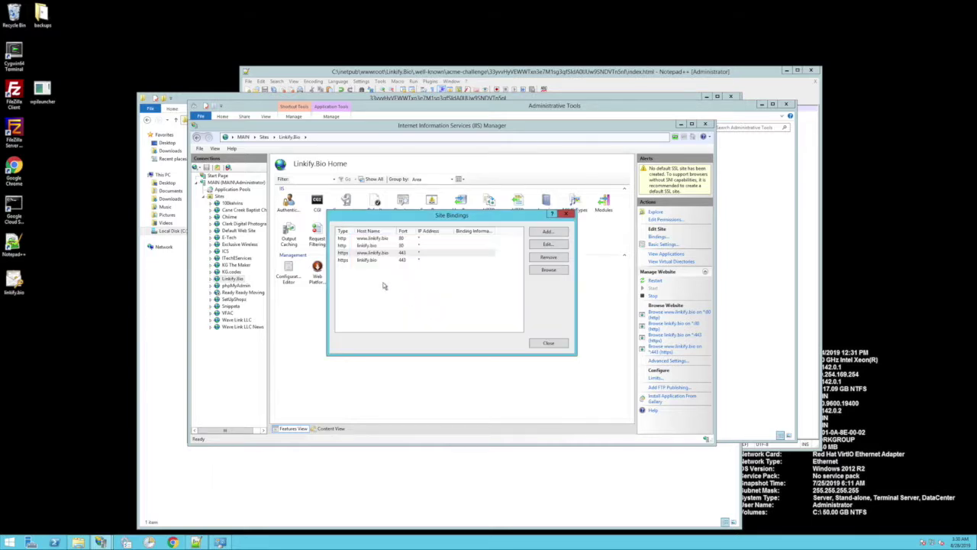
# Step: Reselect the linkify.bio certificate for the site's last listed https binding, save it and close the site bindings
pyautogui.click(357, 260)
pyautogui.click(540, 244)
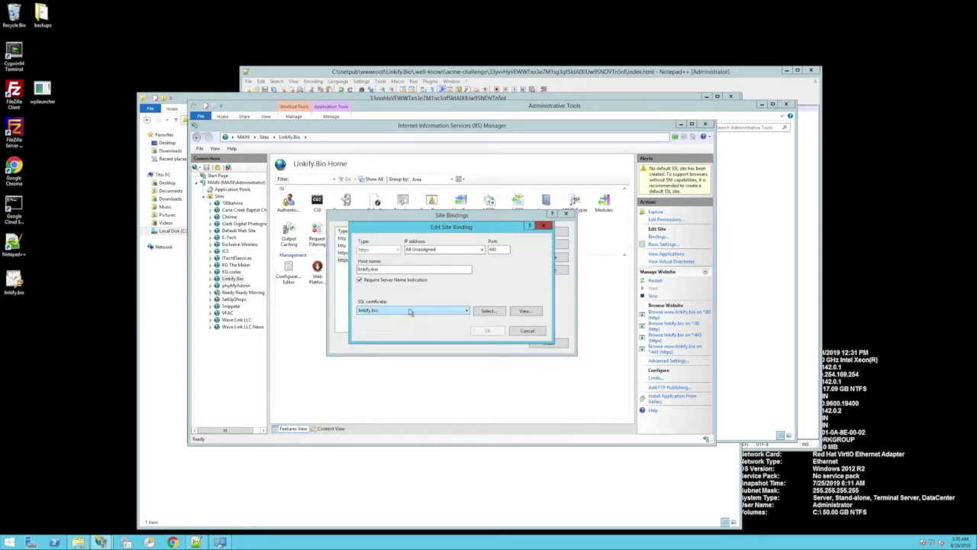
pyautogui.click(408, 311)
pyautogui.click(403, 324)
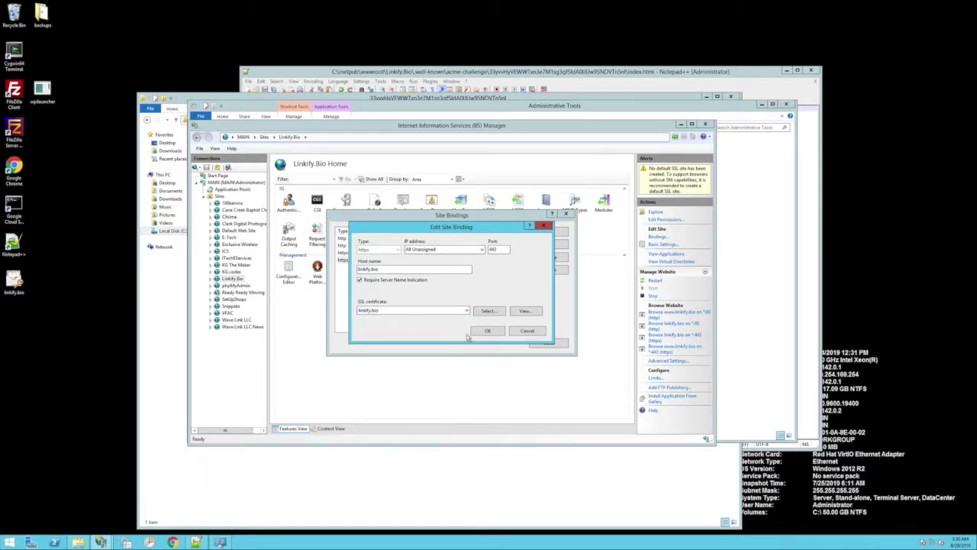
pyautogui.click(488, 332)
pyautogui.click(548, 344)
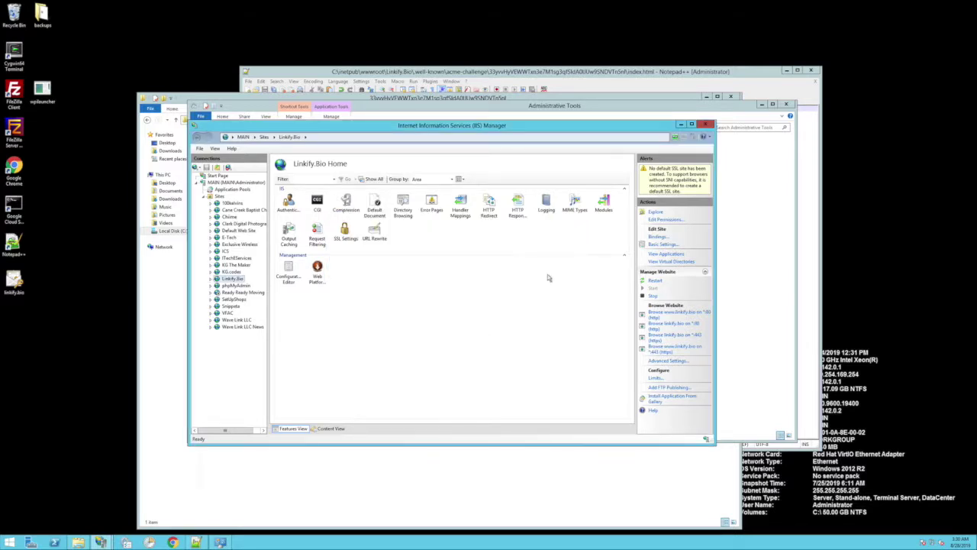
pyautogui.click(654, 282)
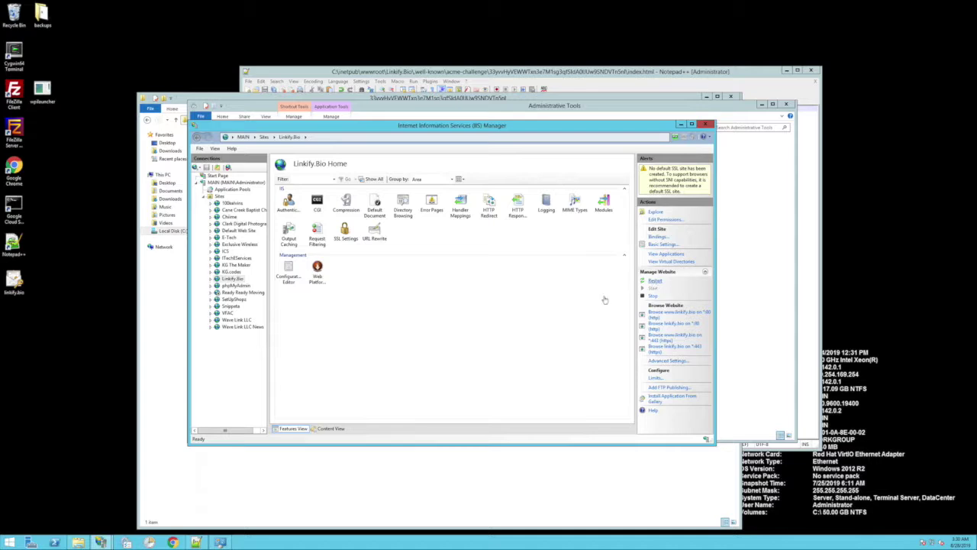
pyautogui.rightClick(230, 279)
pyautogui.click(228, 282)
pyautogui.rightClick(229, 282)
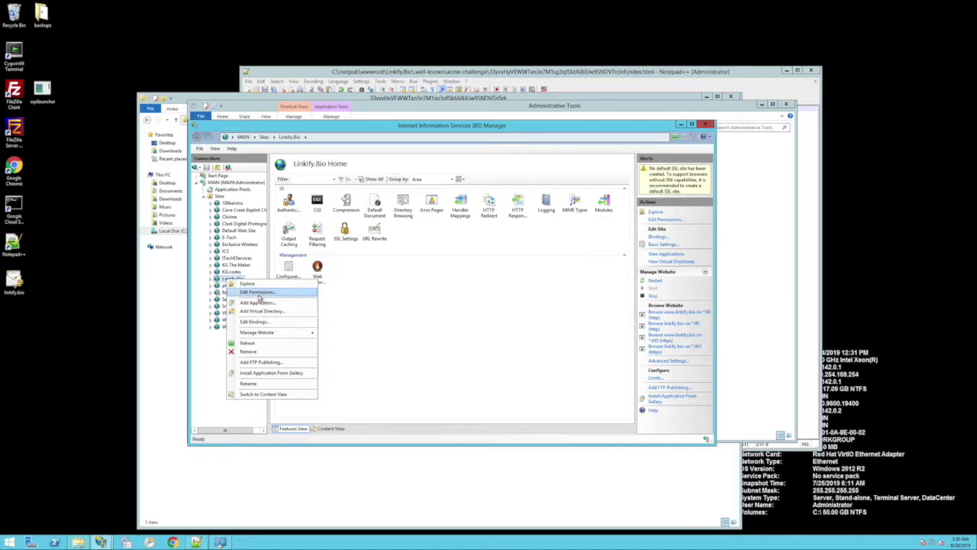
pyautogui.click(256, 322)
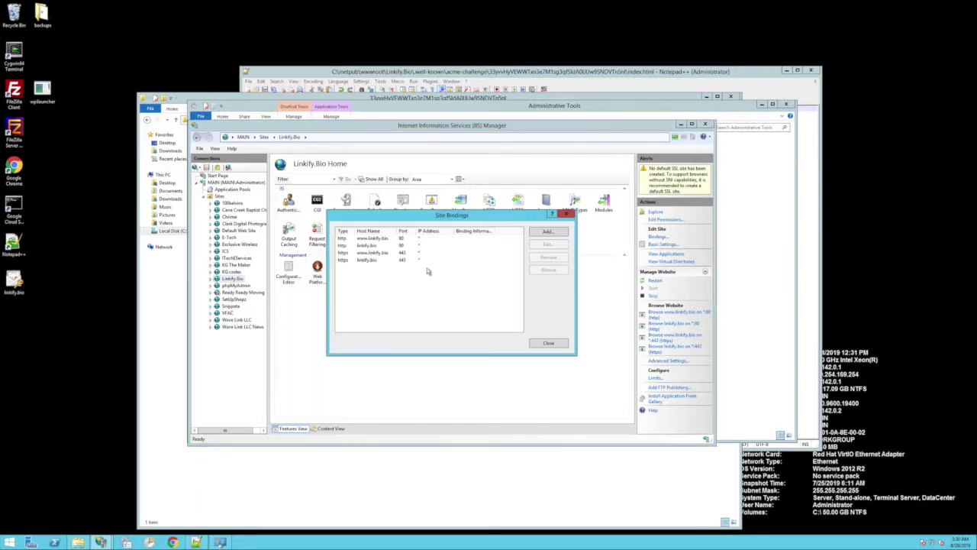
pyautogui.click(372, 253)
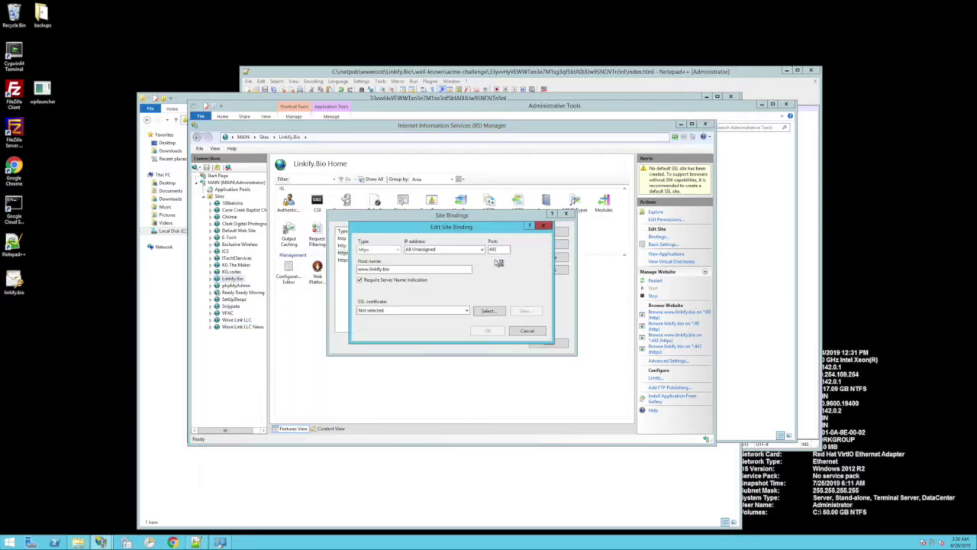
pyautogui.click(403, 310)
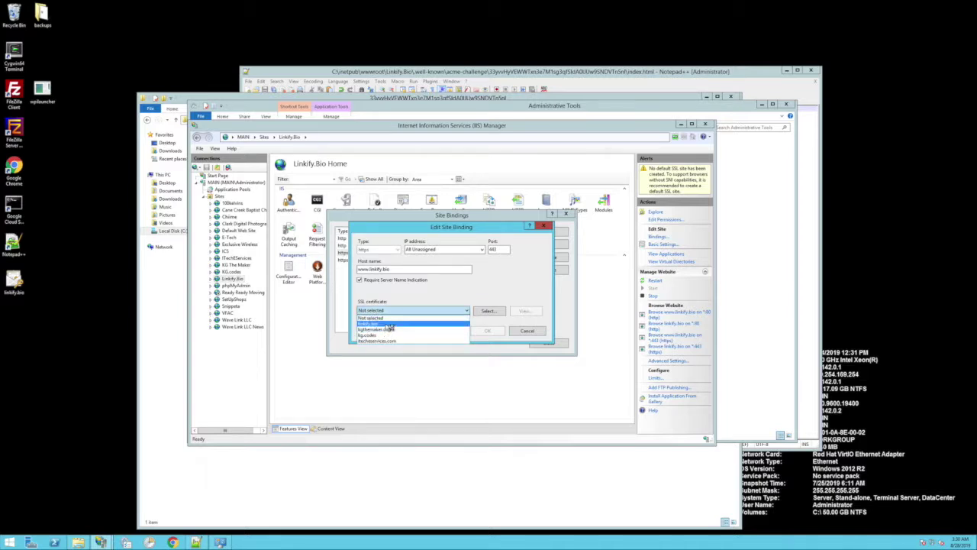
pyautogui.click(387, 330)
pyautogui.click(487, 330)
pyautogui.click(356, 260)
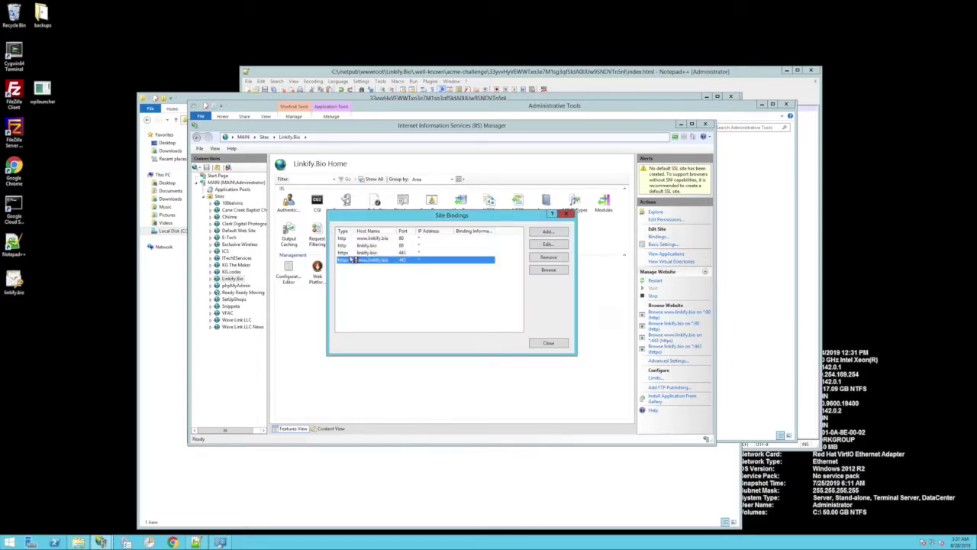
pyautogui.click(547, 244)
pyautogui.click(414, 313)
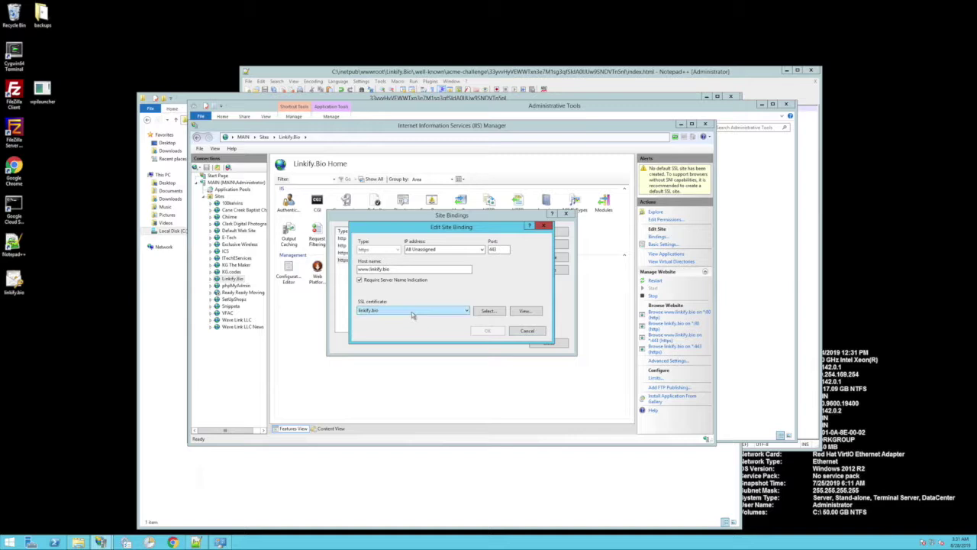
pyautogui.click(426, 327)
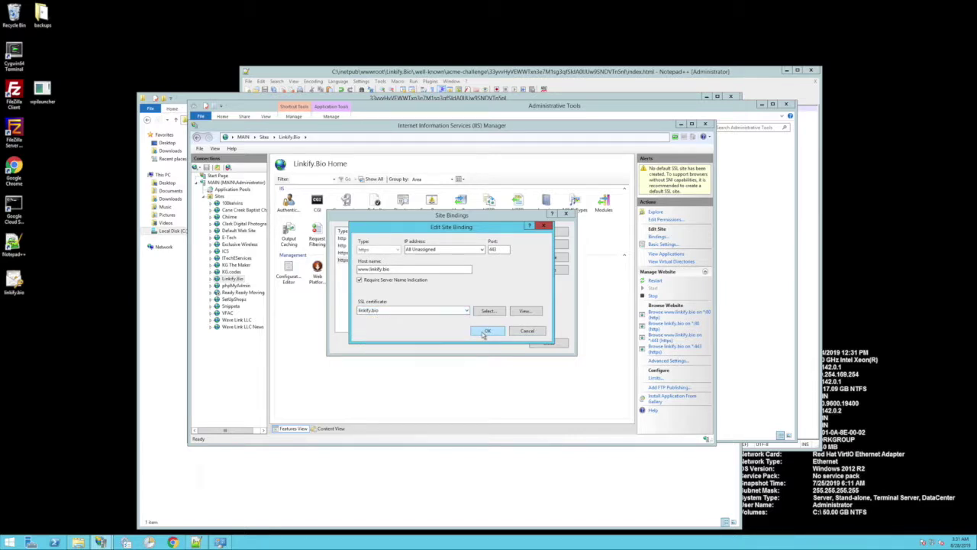
pyautogui.click(485, 330)
pyautogui.click(547, 343)
pyautogui.rightClick(239, 283)
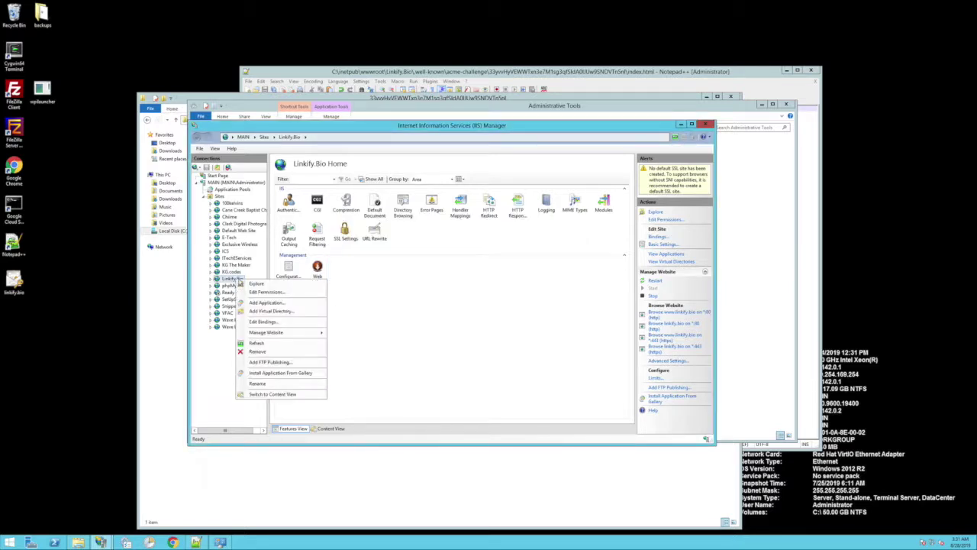
pyautogui.click(271, 326)
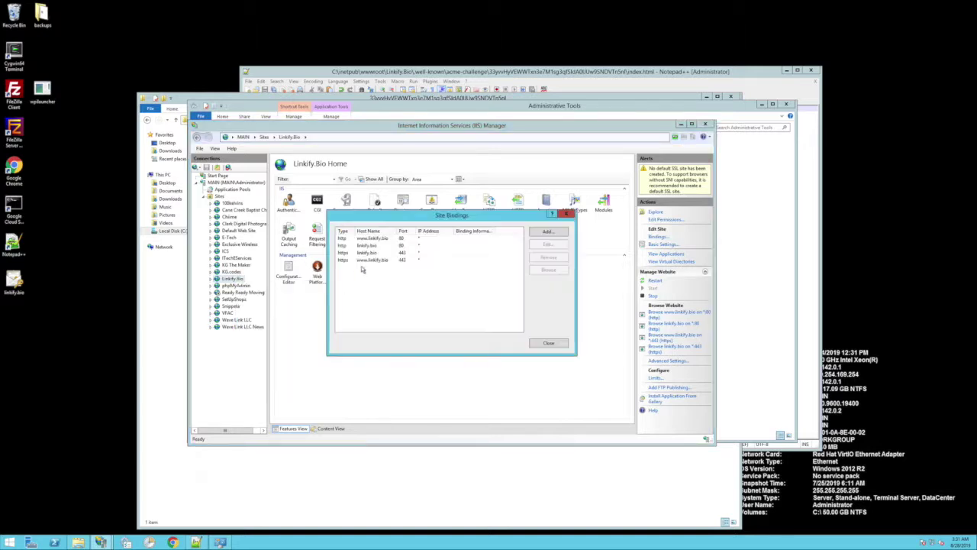
pyautogui.click(369, 253)
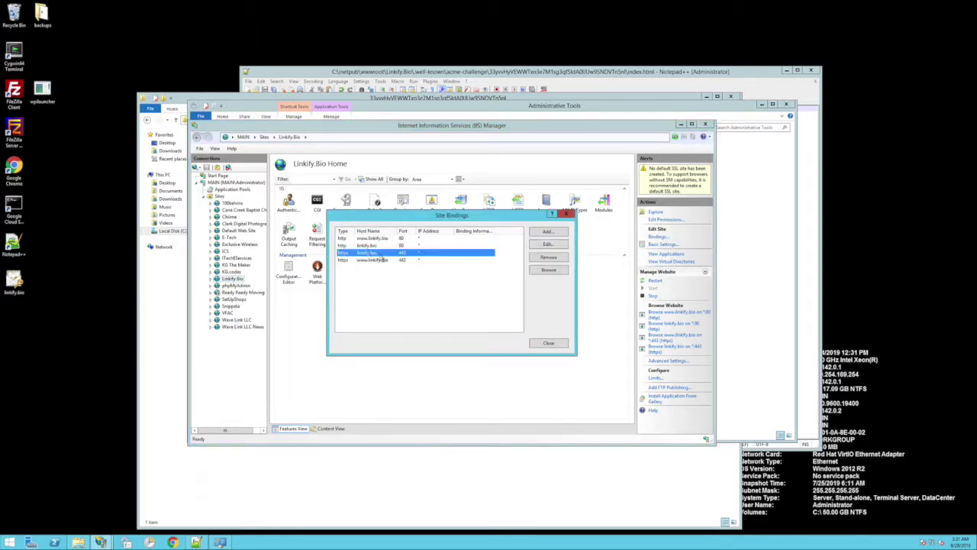
pyautogui.click(548, 244)
pyautogui.click(423, 312)
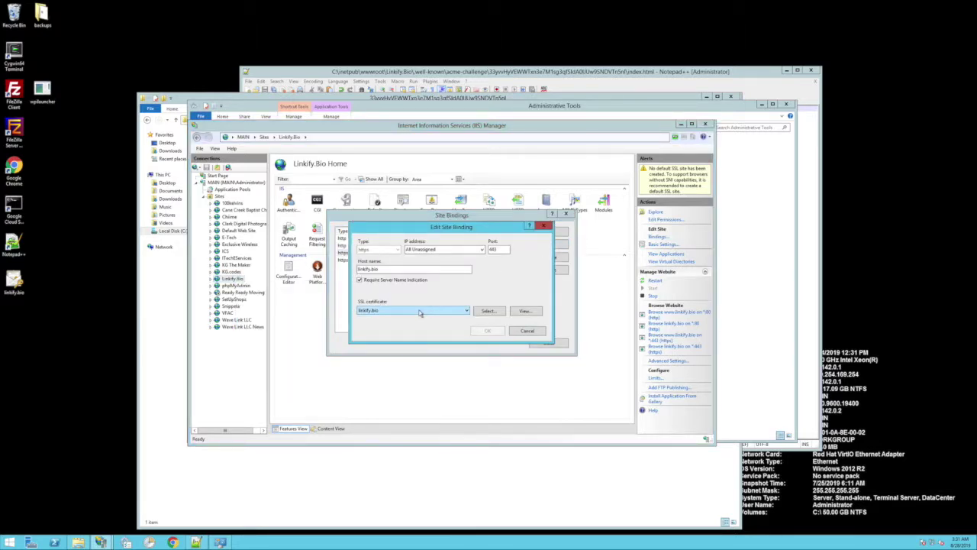
pyautogui.click(519, 332)
pyautogui.click(357, 261)
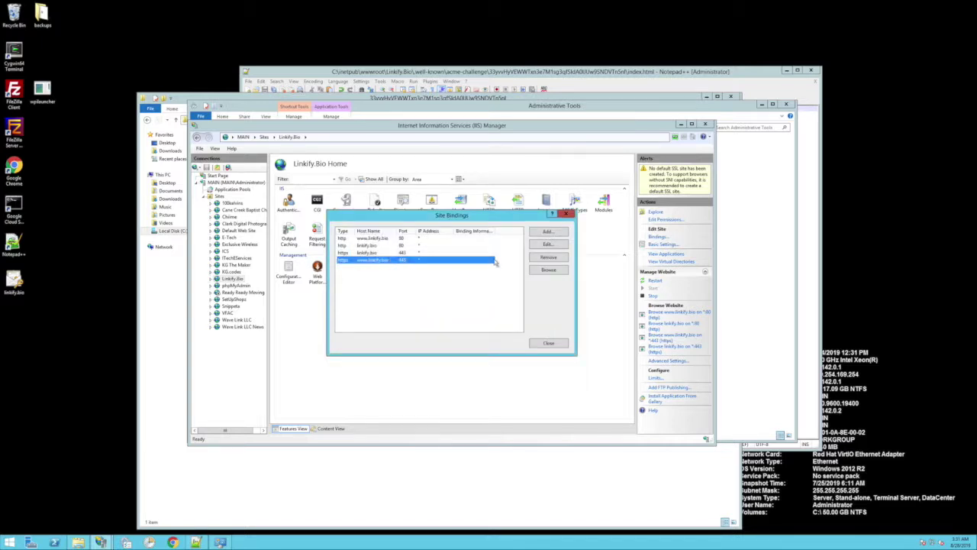
pyautogui.click(547, 244)
pyautogui.click(524, 333)
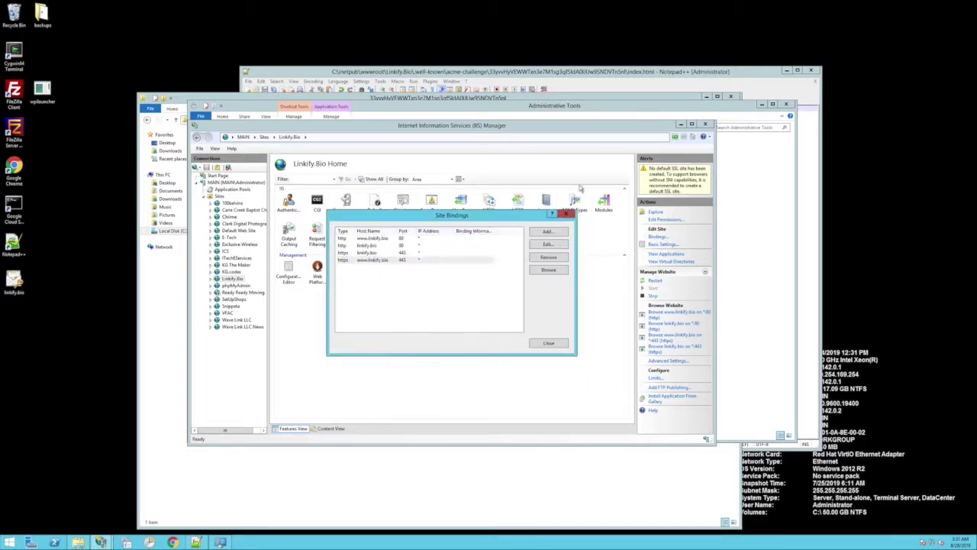
pyautogui.click(566, 214)
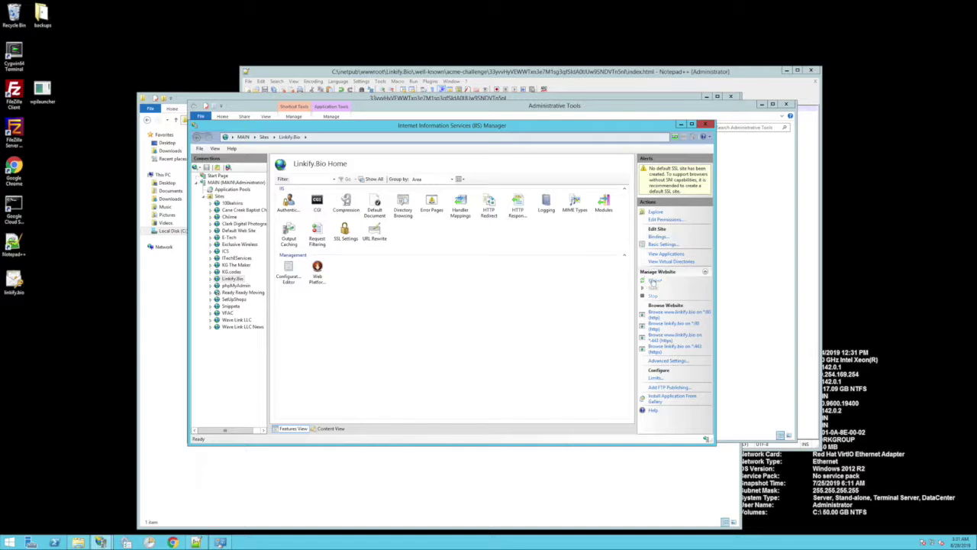
# Step: Switch to Safari on the Mac desktop and open linkify.bio in a new tab
pyautogui.hotkey('ctrl', 'Left')
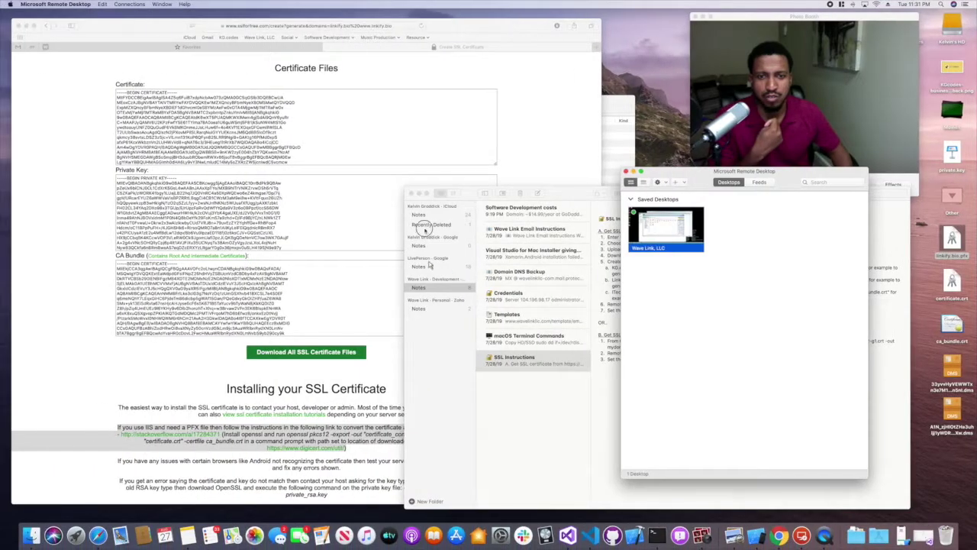
pyautogui.click(558, 65)
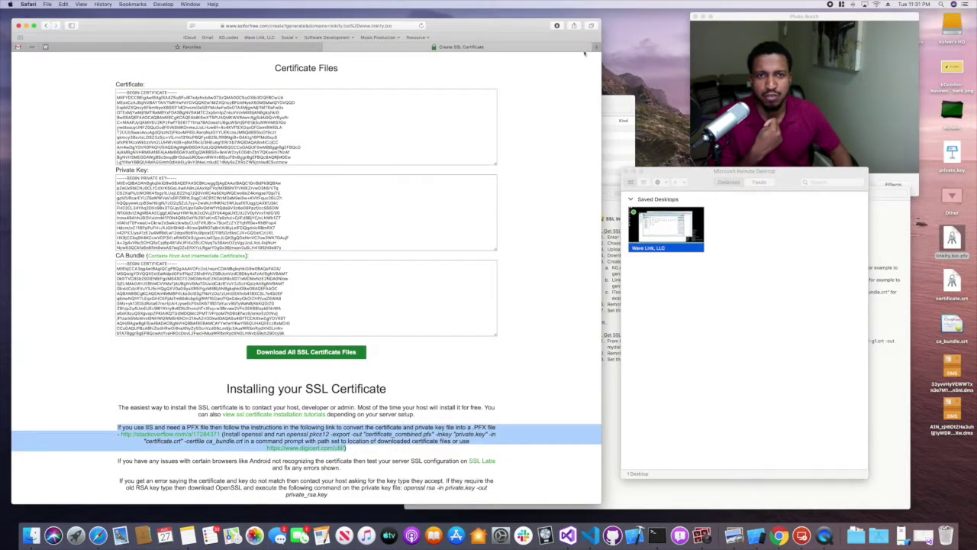
pyautogui.press('super+t')
pyautogui.write('linkify.biz')
pyautogui.press('Return')
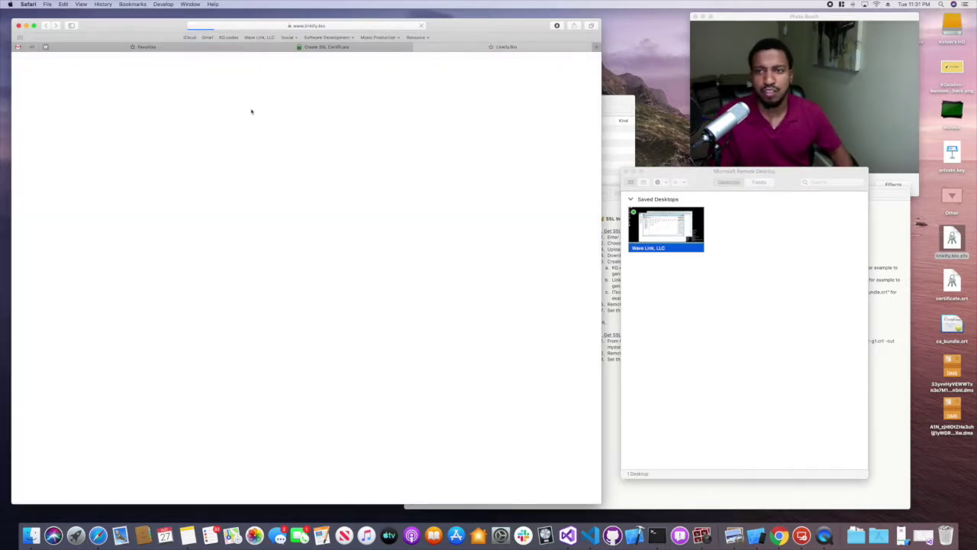
# Step: Examine the website's certificate details, including its issuer, validity and expiry date, and close them
pyautogui.click(289, 26)
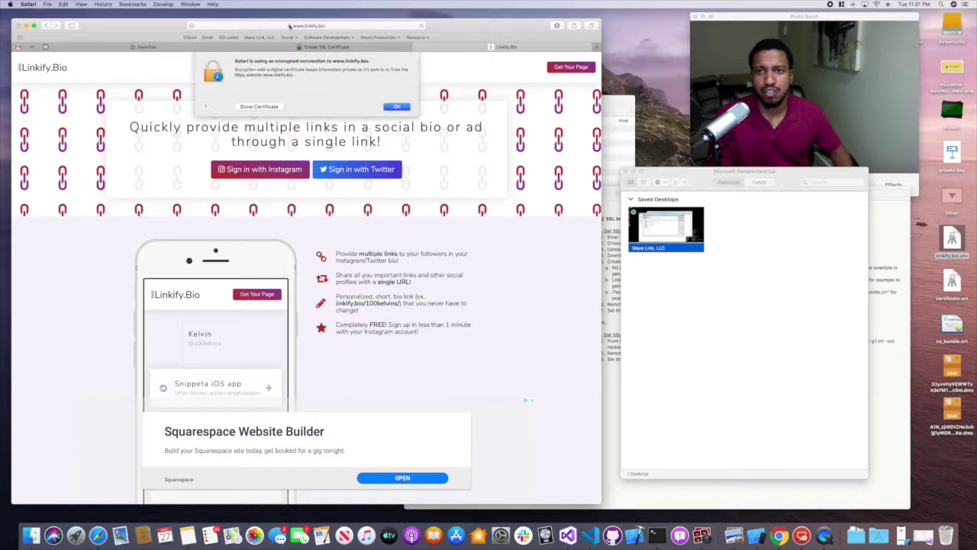
pyautogui.click(250, 107)
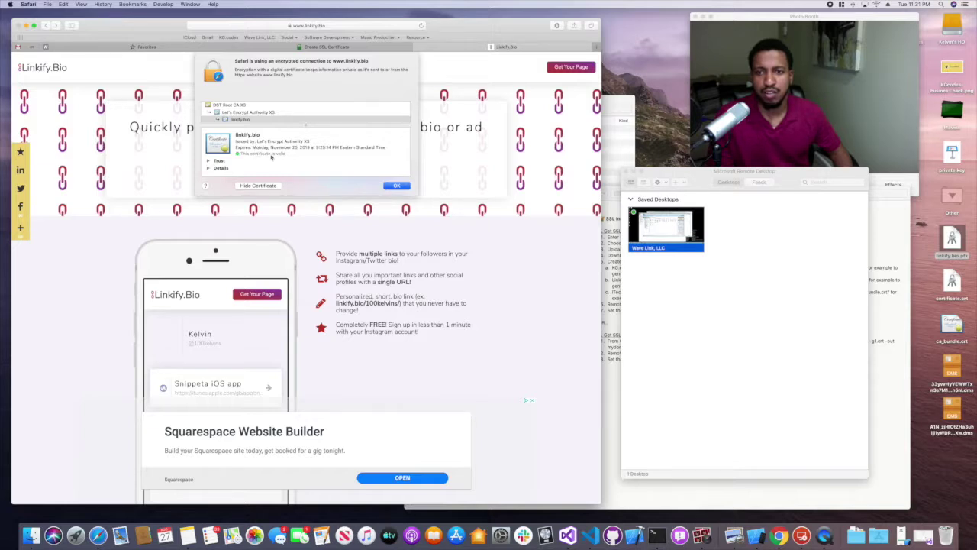
pyautogui.moveTo(252, 147); pyautogui.dragTo(329, 147)
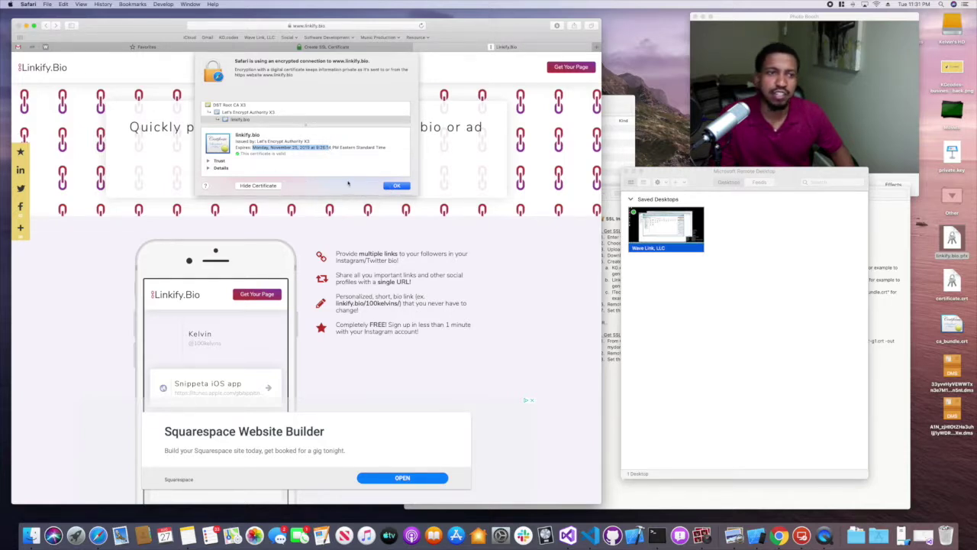
pyautogui.click(394, 187)
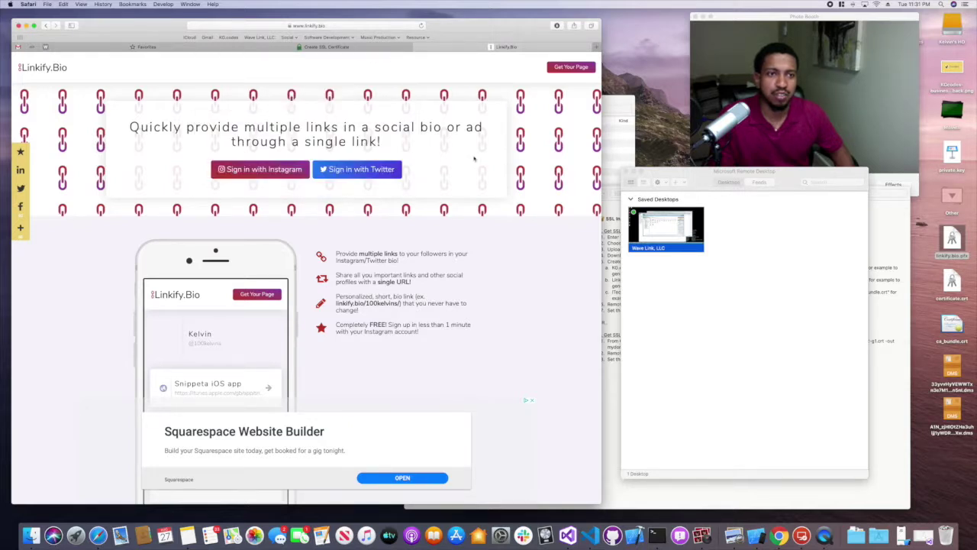